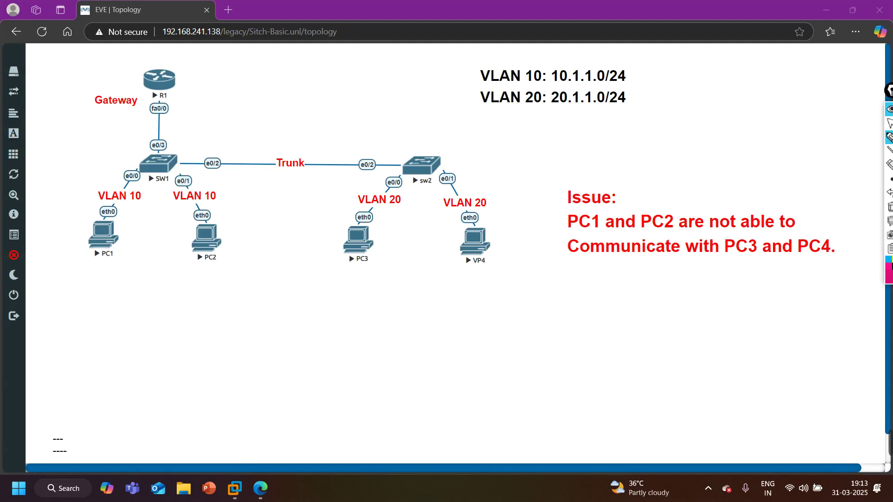
Annotate the topology by ticking R1, underlining a VLAN 10 and a VLAN 20 label, and bracketing the PC1–PC2 and PC3–VP4 pairs
{"action": "mouse_move", "coordinate": [180, 78]}
{"action": "left_mouse_down"}
{"action": "mouse_move", "coordinate": [176, 93]}
{"action": "mouse_move", "coordinate": [212, 88]}
{"action": "left_mouse_up"}
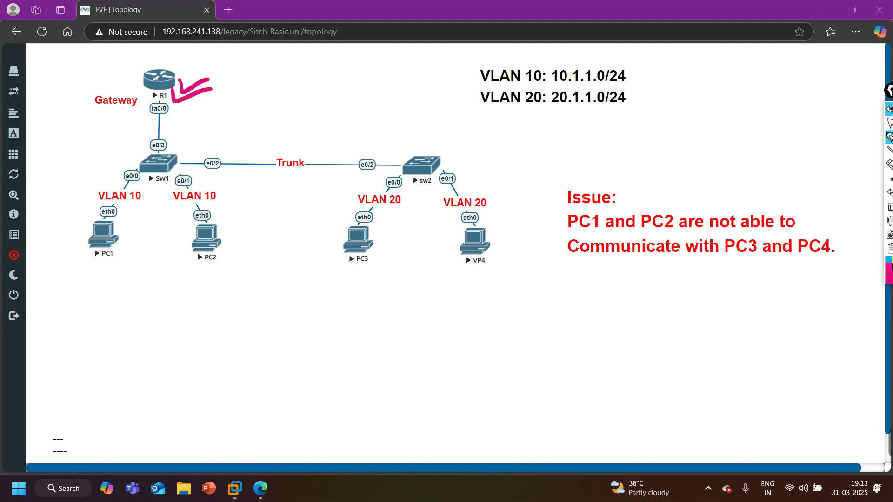
{"action": "left_click_drag", "start_coordinate": [112, 208], "coordinate": [125, 206]}
{"action": "left_click_drag", "start_coordinate": [382, 210], "coordinate": [398, 209]}
{"action": "mouse_move", "coordinate": [79, 233]}
{"action": "left_mouse_down"}
{"action": "mouse_move", "coordinate": [191, 274]}
{"action": "mouse_move", "coordinate": [231, 253]}
{"action": "left_mouse_up"}
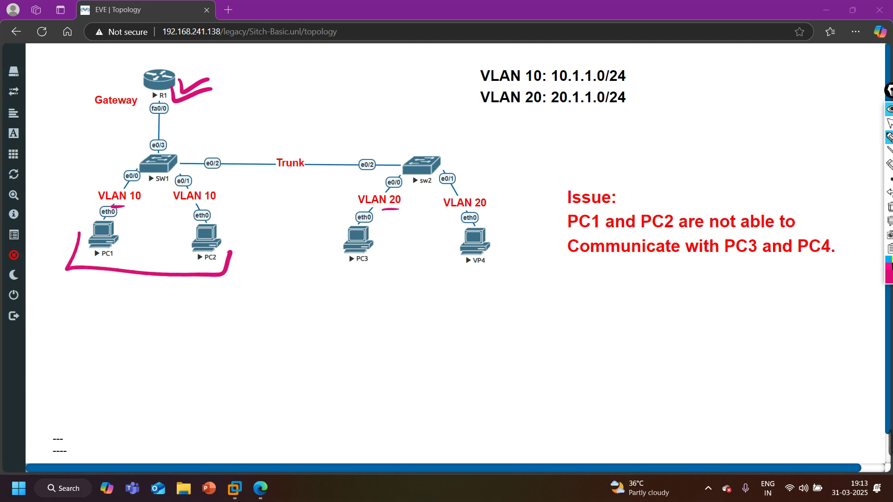
{"action": "mouse_move", "coordinate": [331, 245]}
{"action": "left_mouse_down"}
{"action": "mouse_move", "coordinate": [330, 257]}
{"action": "mouse_move", "coordinate": [508, 284]}
{"action": "mouse_move", "coordinate": [513, 256]}
{"action": "left_mouse_up"}
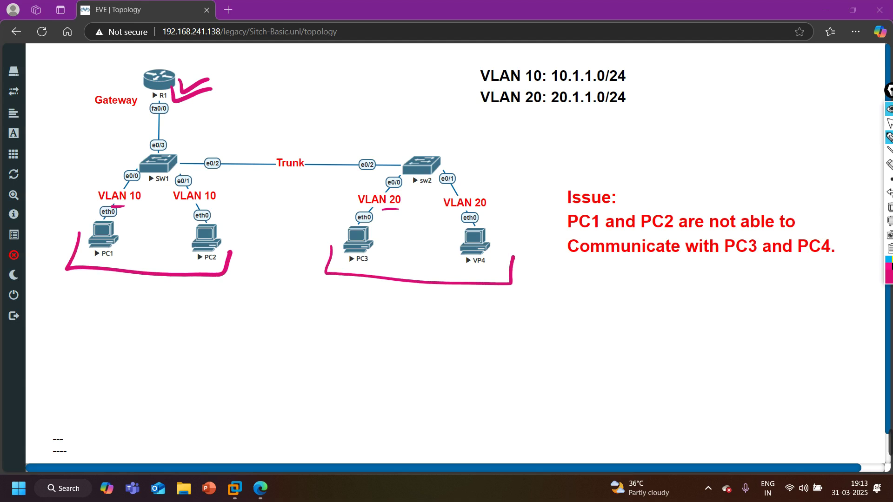
Underline the issue heading and its four PC names, and draw a cross between the VLAN 10 and VLAN 20 PC groups
{"action": "mouse_move", "coordinate": [574, 210]}
{"action": "left_mouse_down"}
{"action": "mouse_move", "coordinate": [592, 211]}
{"action": "mouse_move", "coordinate": [594, 231]}
{"action": "mouse_move", "coordinate": [666, 235]}
{"action": "left_mouse_up"}
{"action": "left_click_drag", "start_coordinate": [730, 261], "coordinate": [746, 261]}
{"action": "left_click_drag", "start_coordinate": [809, 264], "coordinate": [838, 267]}
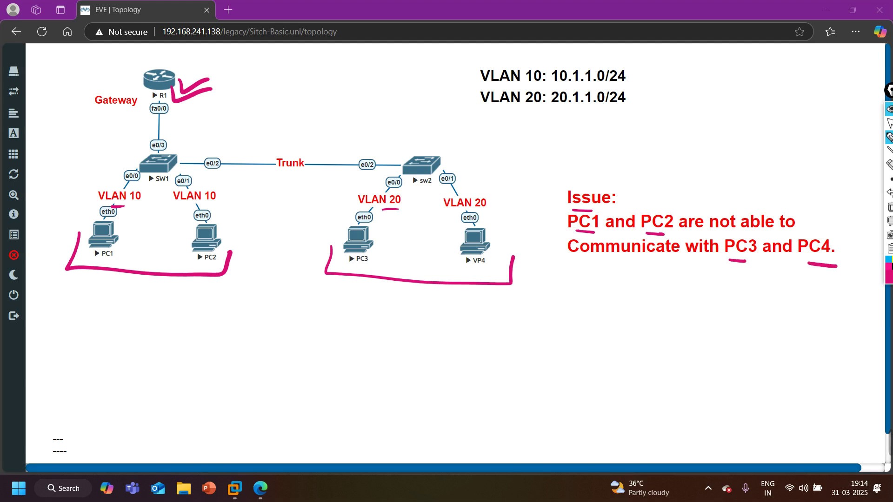
{"action": "left_click_drag", "start_coordinate": [266, 220], "coordinate": [293, 249]}
{"action": "left_click_drag", "start_coordinate": [293, 215], "coordinate": [265, 255]}
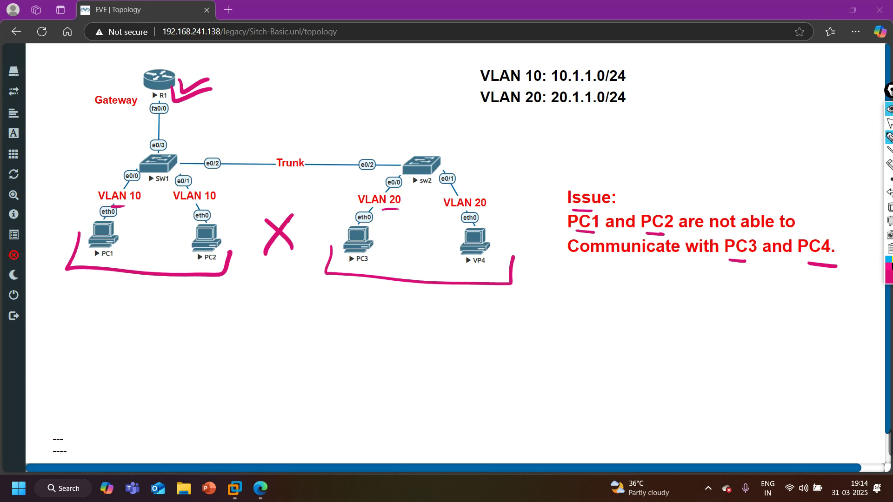
Underline sw2 and circle both the Trunk label and the link above SW1's e0/3 port
{"action": "left_click_drag", "start_coordinate": [418, 188], "coordinate": [441, 191]}
{"action": "mouse_move", "coordinate": [311, 149]}
{"action": "left_mouse_down"}
{"action": "mouse_move", "coordinate": [262, 168]}
{"action": "mouse_move", "coordinate": [306, 147]}
{"action": "left_mouse_up"}
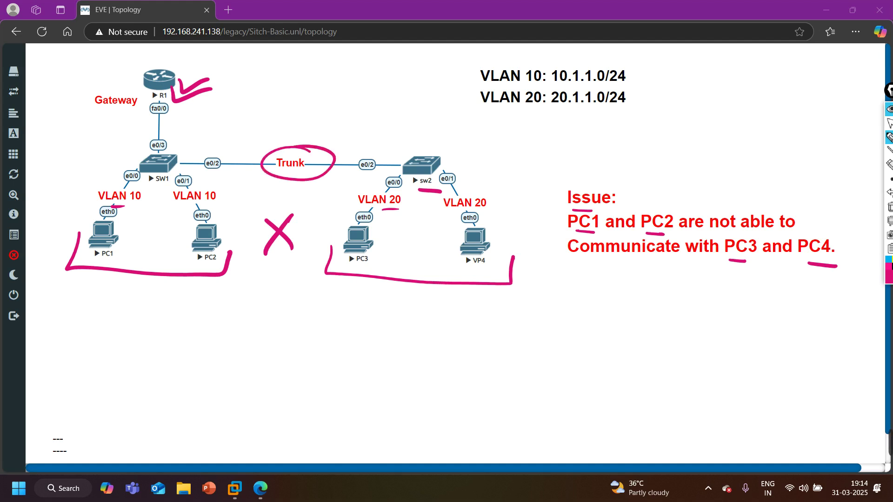
{"action": "mouse_move", "coordinate": [155, 133]}
{"action": "left_mouse_down"}
{"action": "mouse_move", "coordinate": [173, 127]}
{"action": "mouse_move", "coordinate": [148, 130]}
{"action": "left_mouse_up"}
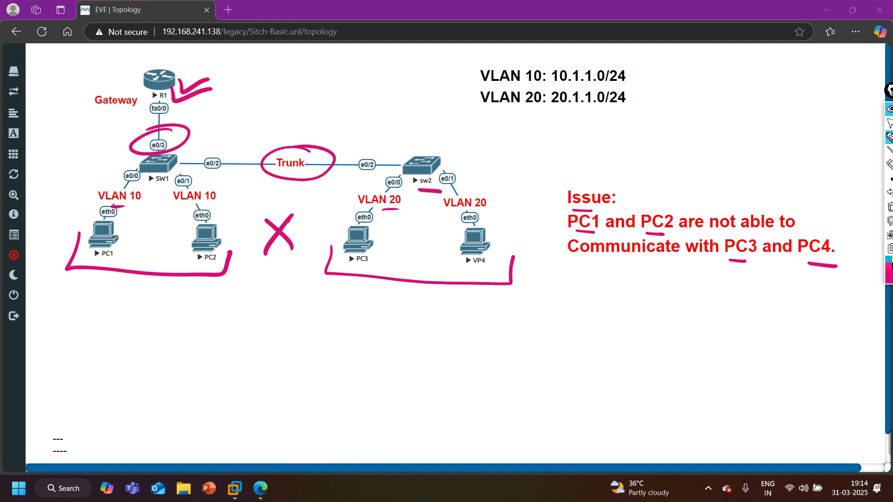
Handwrite the subinterface names f0/0.1 and f0/0.2 beside R1, and clear all annotations from the topology
{"action": "mouse_move", "coordinate": [240, 64]}
{"action": "left_mouse_down"}
{"action": "mouse_move", "coordinate": [228, 87]}
{"action": "mouse_move", "coordinate": [256, 74]}
{"action": "left_mouse_up"}
{"action": "mouse_move", "coordinate": [269, 61]}
{"action": "left_mouse_down"}
{"action": "mouse_move", "coordinate": [261, 86]}
{"action": "mouse_move", "coordinate": [279, 70]}
{"action": "mouse_move", "coordinate": [304, 78]}
{"action": "left_mouse_up"}
{"action": "left_click", "coordinate": [296, 71]}
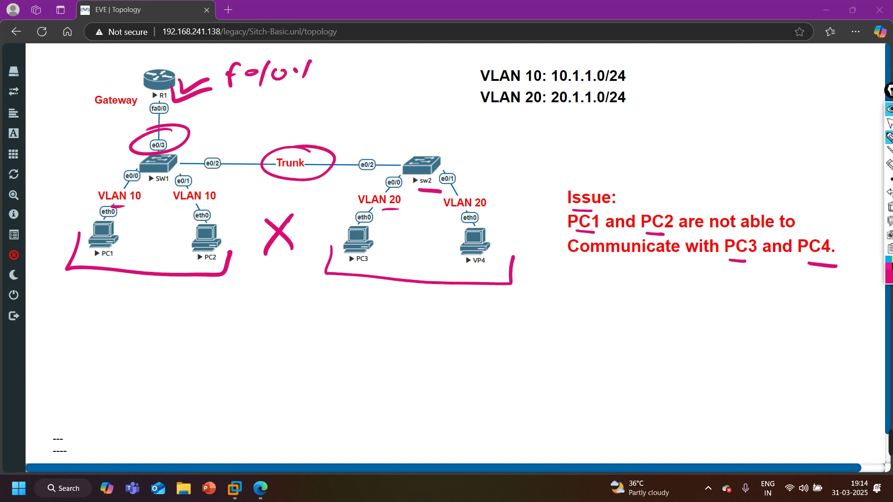
{"action": "left_click_drag", "start_coordinate": [241, 93], "coordinate": [236, 122]}
{"action": "left_click_drag", "start_coordinate": [243, 96], "coordinate": [253, 92]}
{"action": "left_click_drag", "start_coordinate": [240, 110], "coordinate": [264, 99]}
{"action": "mouse_move", "coordinate": [283, 93]}
{"action": "left_mouse_down"}
{"action": "mouse_move", "coordinate": [274, 116]}
{"action": "mouse_move", "coordinate": [289, 105]}
{"action": "mouse_move", "coordinate": [323, 110]}
{"action": "left_mouse_up"}
{"action": "left_click", "coordinate": [300, 110]}
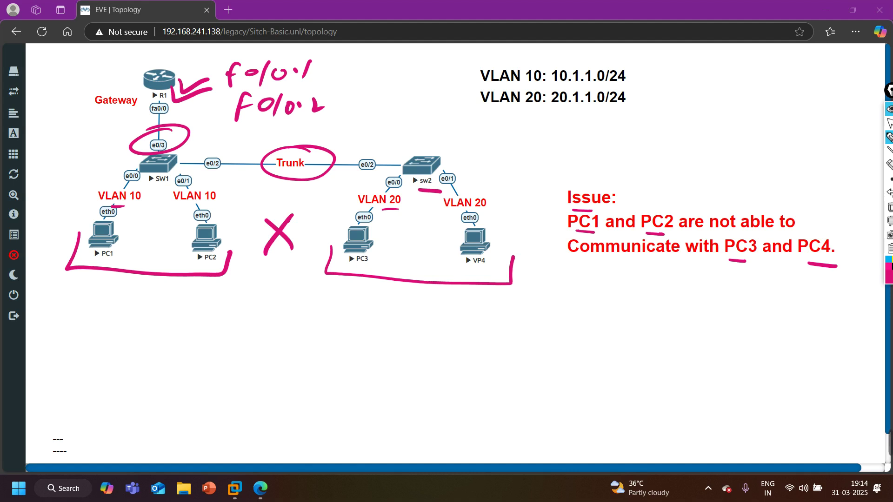
{"action": "left_click", "coordinate": [889, 207]}
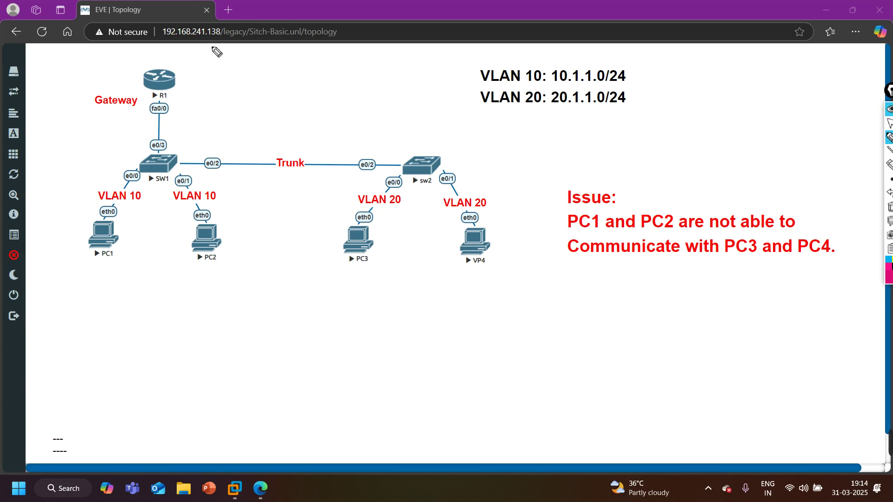
Handwrite a checklist beside R1 with STP pointing to a circled PVST+, followed by VLANs and trunk
{"action": "mouse_move", "coordinate": [245, 59]}
{"action": "left_mouse_down"}
{"action": "mouse_move", "coordinate": [229, 76]}
{"action": "mouse_move", "coordinate": [266, 61]}
{"action": "mouse_move", "coordinate": [257, 74]}
{"action": "left_mouse_up"}
{"action": "mouse_move", "coordinate": [277, 50]}
{"action": "left_mouse_down"}
{"action": "mouse_move", "coordinate": [278, 74]}
{"action": "mouse_move", "coordinate": [279, 63]}
{"action": "left_mouse_up"}
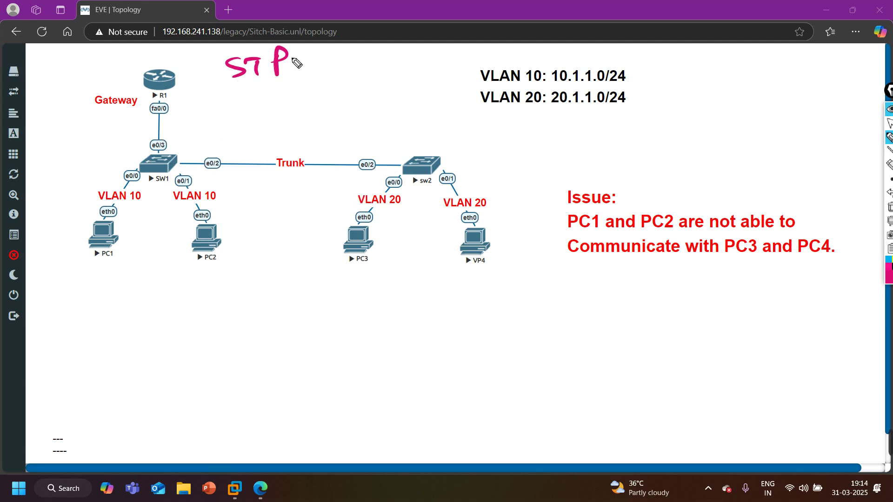
{"action": "mouse_move", "coordinate": [300, 62]}
{"action": "left_mouse_down"}
{"action": "mouse_move", "coordinate": [377, 52]}
{"action": "mouse_move", "coordinate": [448, 28]}
{"action": "mouse_move", "coordinate": [468, 43]}
{"action": "mouse_move", "coordinate": [459, 48]}
{"action": "left_mouse_up"}
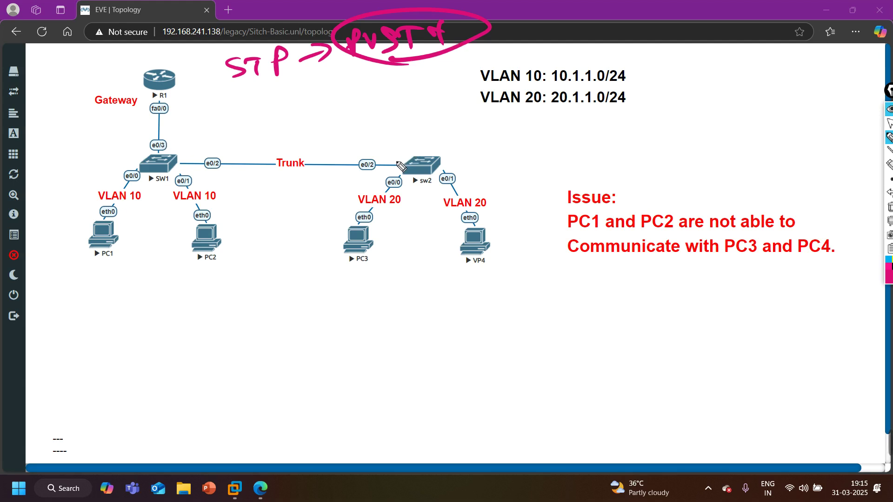
{"action": "mouse_move", "coordinate": [234, 93]}
{"action": "left_mouse_down"}
{"action": "mouse_move", "coordinate": [254, 92]}
{"action": "mouse_move", "coordinate": [260, 111]}
{"action": "left_mouse_up"}
{"action": "left_click_drag", "start_coordinate": [272, 96], "coordinate": [292, 104]}
{"action": "left_click_drag", "start_coordinate": [243, 130], "coordinate": [263, 127]}
{"action": "mouse_move", "coordinate": [256, 126]}
{"action": "left_mouse_down"}
{"action": "mouse_move", "coordinate": [257, 140]}
{"action": "mouse_move", "coordinate": [308, 122]}
{"action": "left_mouse_up"}
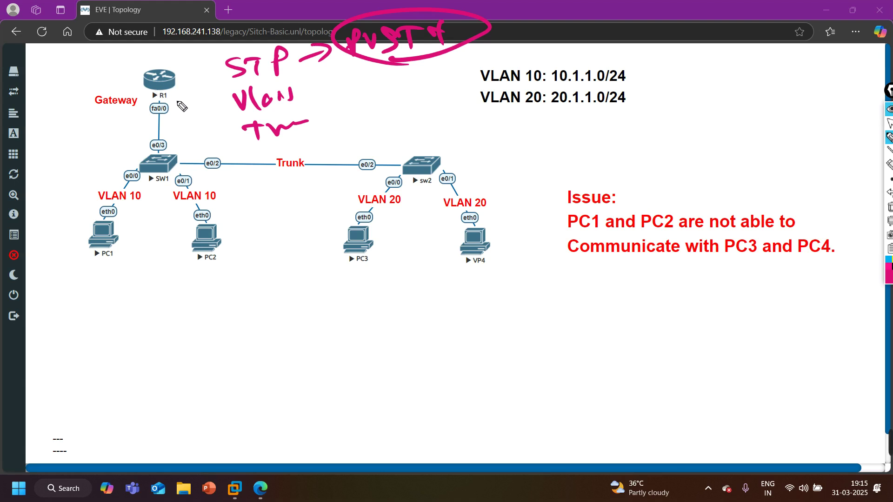
Circle R1's fa0/0 and SW1's e0/3, draw an arrow under Gateway, add one checklist note, and clear all annotations
{"action": "left_click_drag", "start_coordinate": [176, 98], "coordinate": [139, 108]}
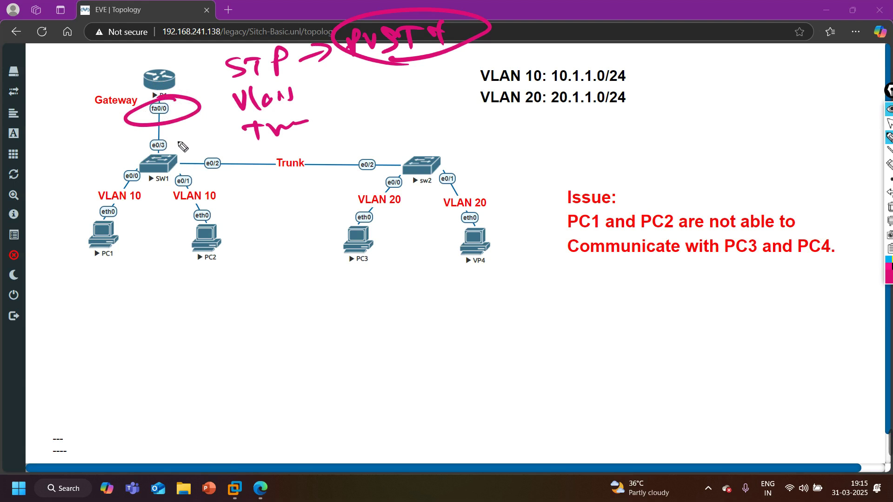
{"action": "mouse_move", "coordinate": [175, 138]}
{"action": "left_mouse_down"}
{"action": "mouse_move", "coordinate": [168, 135]}
{"action": "mouse_move", "coordinate": [162, 155]}
{"action": "left_mouse_up"}
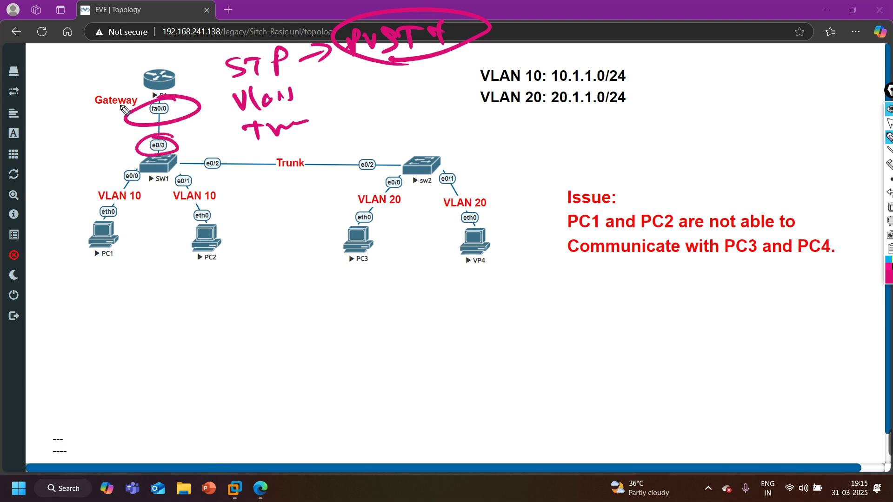
{"action": "mouse_move", "coordinate": [118, 109]}
{"action": "left_mouse_down"}
{"action": "mouse_move", "coordinate": [92, 111]}
{"action": "mouse_move", "coordinate": [122, 118]}
{"action": "left_mouse_up"}
{"action": "left_click_drag", "start_coordinate": [258, 151], "coordinate": [329, 146]}
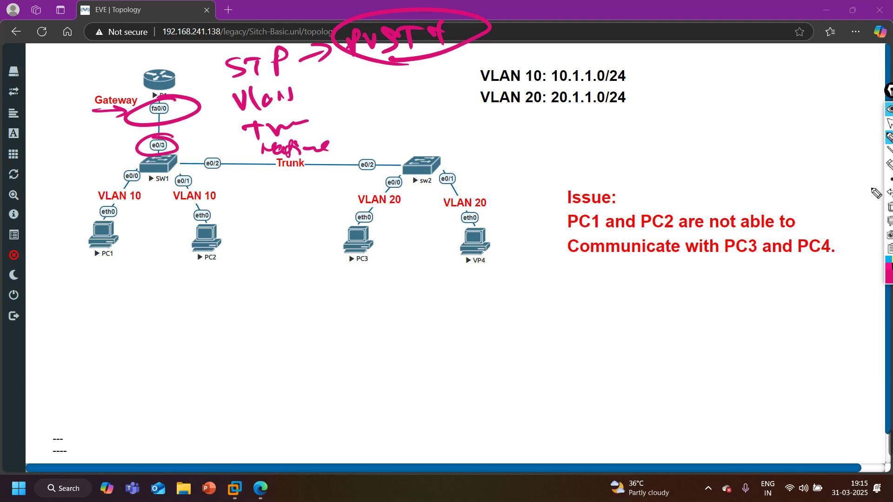
{"action": "left_click", "coordinate": [890, 207]}
Open PC1's console and place its window below the topology, reducing its height so the whole diagram stays uncovered
{"action": "mouse_move", "coordinate": [890, 138]}
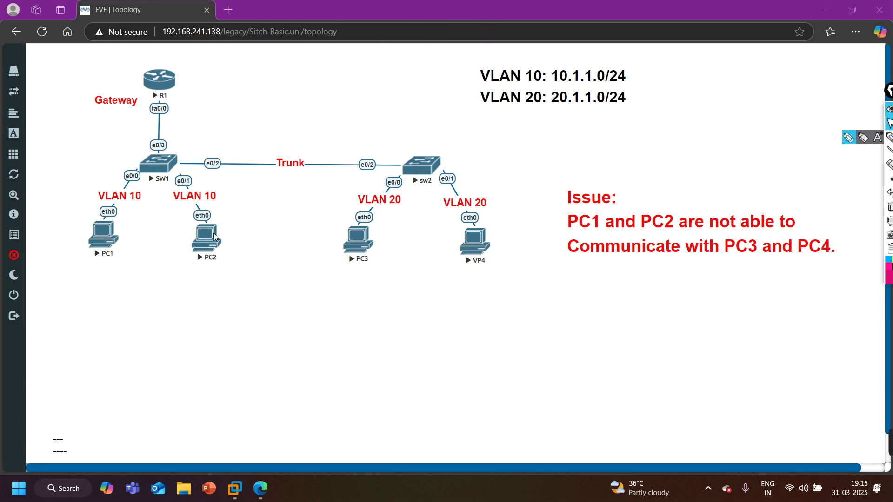
{"action": "left_click", "coordinate": [108, 238]}
{"action": "left_click", "coordinate": [503, 96]}
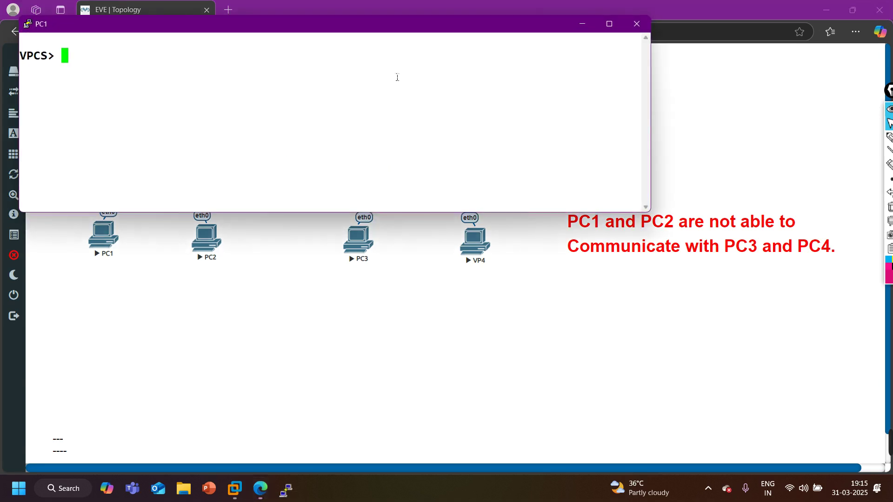
{"action": "left_click", "coordinate": [452, 247]}
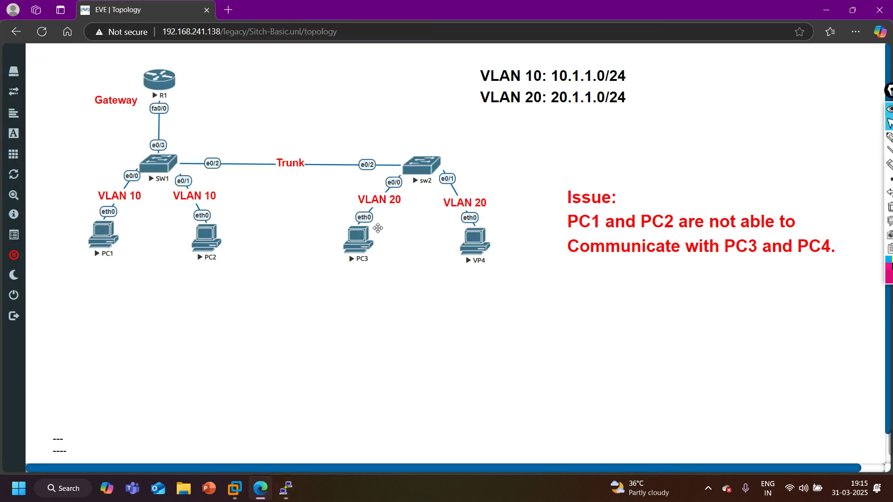
{"action": "left_click", "coordinate": [287, 489]}
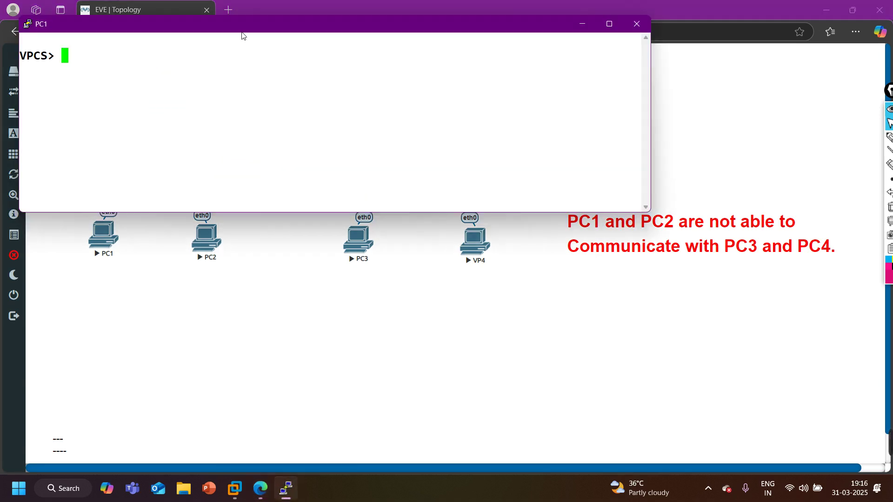
{"action": "double_click", "coordinate": [169, 23]}
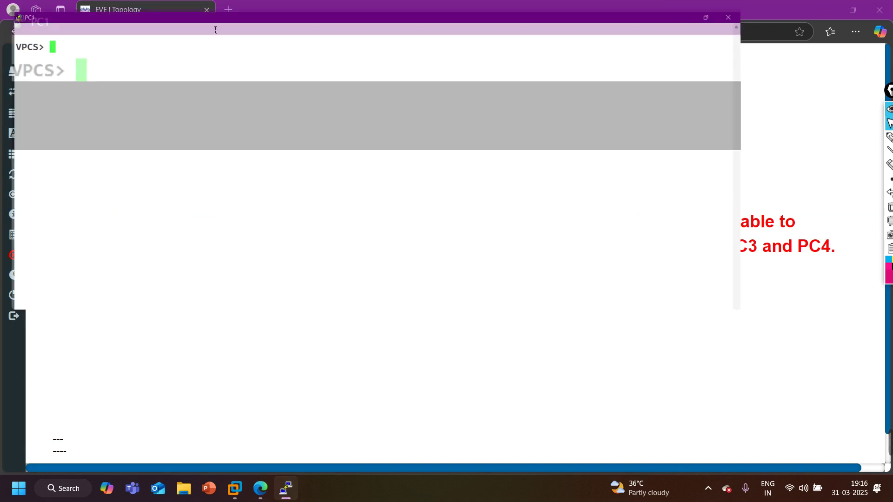
{"action": "left_click", "coordinate": [852, 6]}
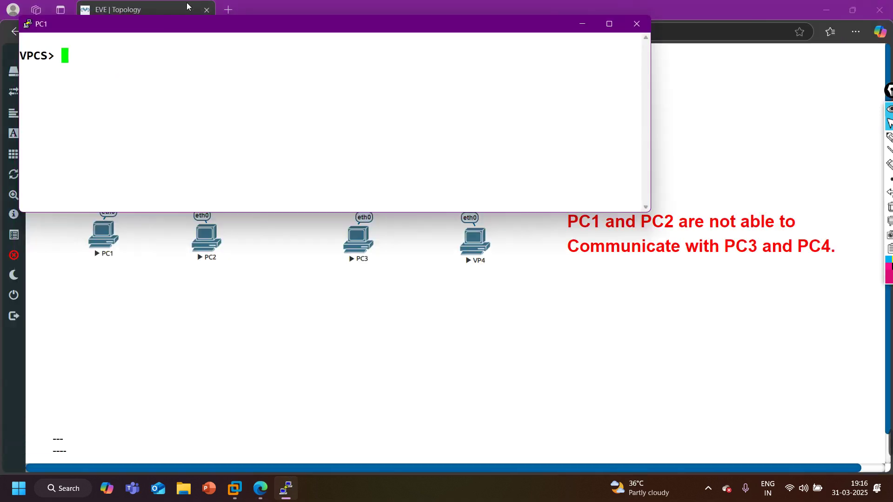
{"action": "left_click_drag", "start_coordinate": [186, 21], "coordinate": [266, 264]}
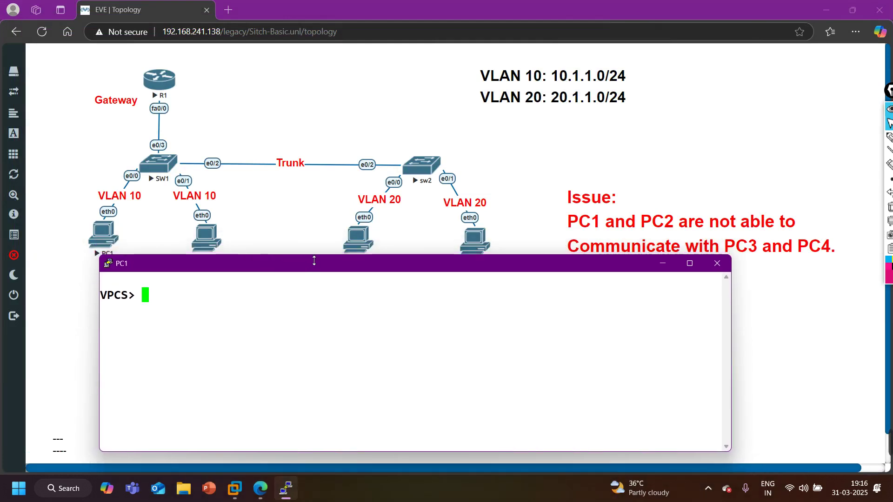
{"action": "left_click_drag", "start_coordinate": [314, 261], "coordinate": [312, 300]}
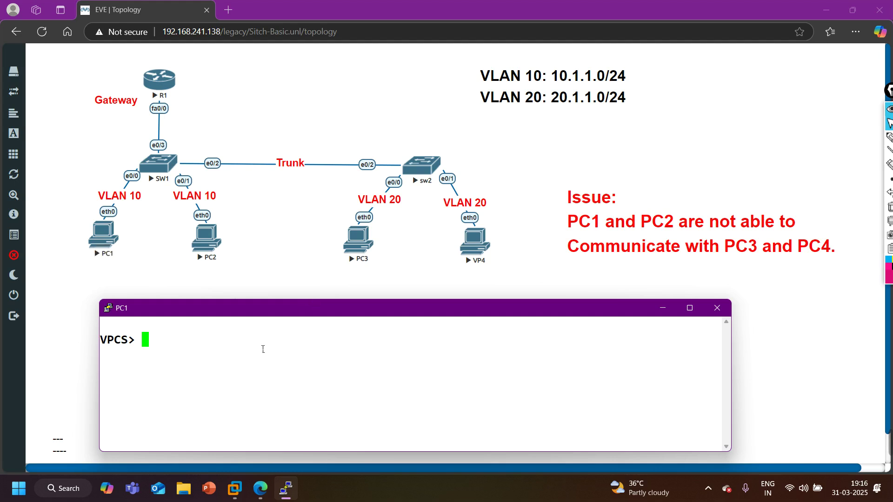
Run "show ip all" on PC1 and examine its IP address, mask and gateway
{"action": "type", "text": "show iup"}
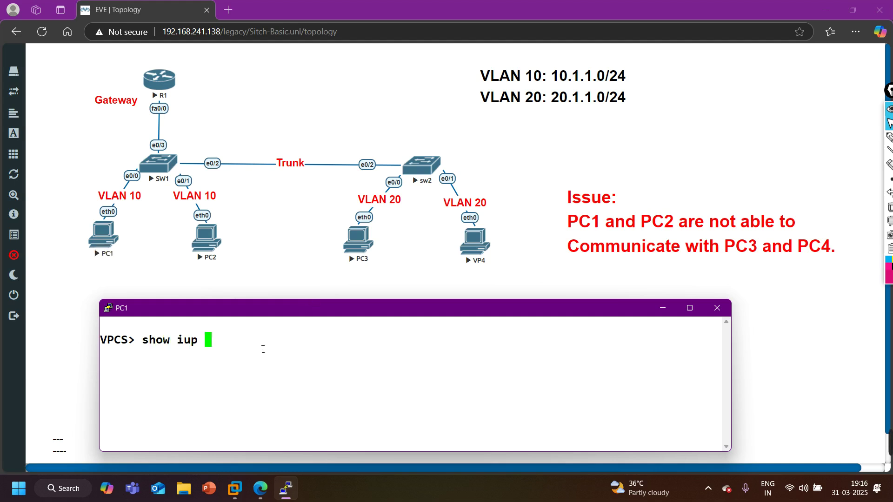
{"action": "key", "text": "BackSpace"}
{"action": "key", "text": "BackSpace"}
{"action": "key", "text": "BackSpace"}
{"action": "type", "text": "p all"}
{"action": "key", "text": "Return"}
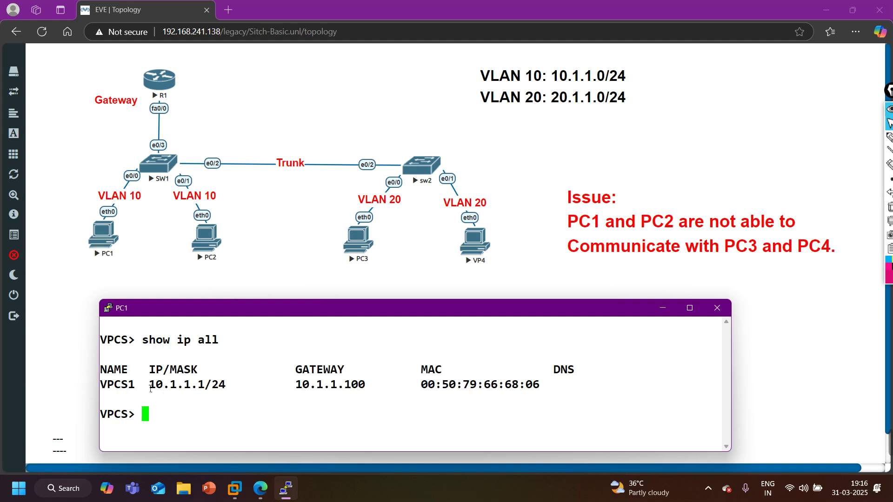
{"action": "left_click_drag", "start_coordinate": [142, 385], "coordinate": [226, 394]}
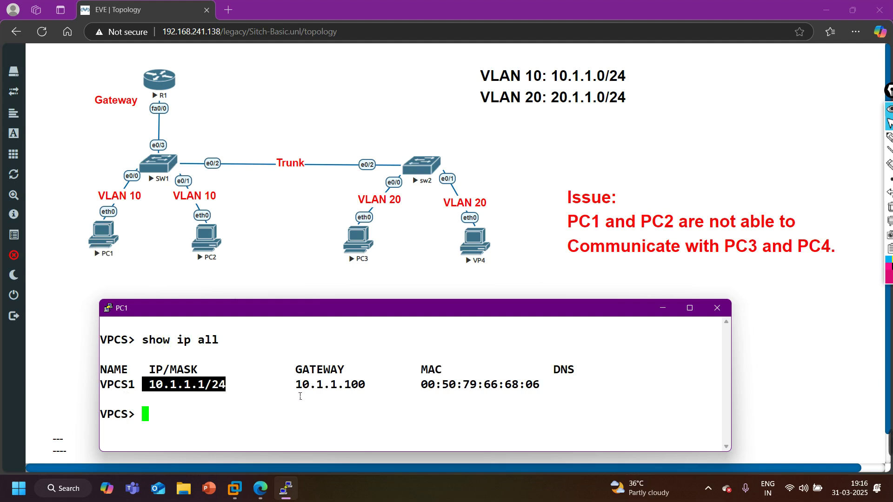
{"action": "left_click_drag", "start_coordinate": [294, 392], "coordinate": [381, 390]}
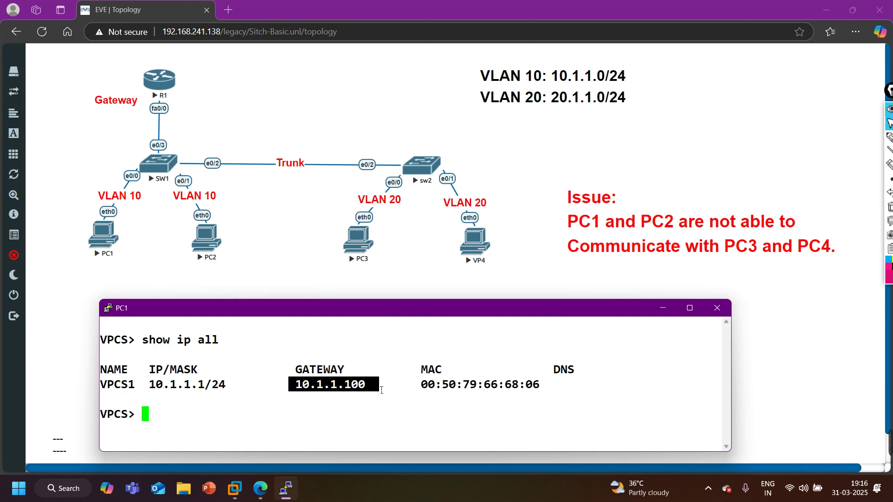
Open R1's console and enter privileged EXEC mode
{"action": "left_click", "coordinate": [161, 89]}
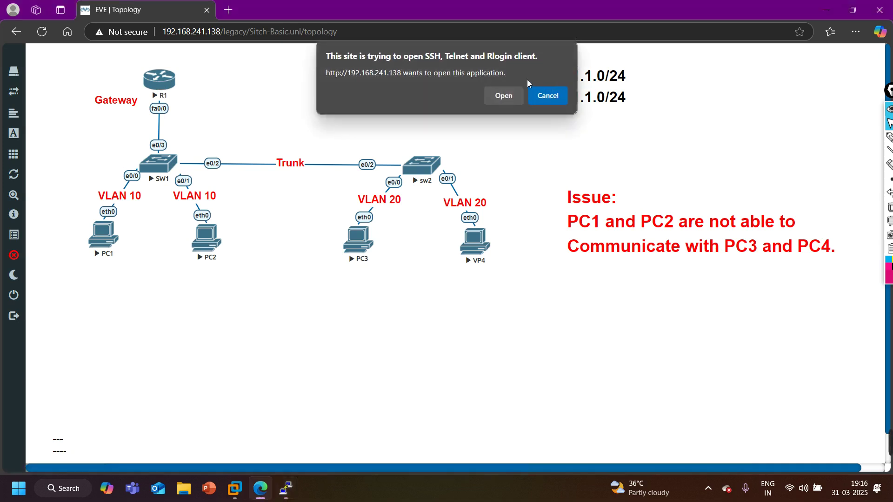
{"action": "left_click", "coordinate": [504, 96]}
{"action": "key", "text": "Return"}
{"action": "key", "text": "Return"}
{"action": "key", "text": "Return"}
{"action": "key", "text": "Return"}
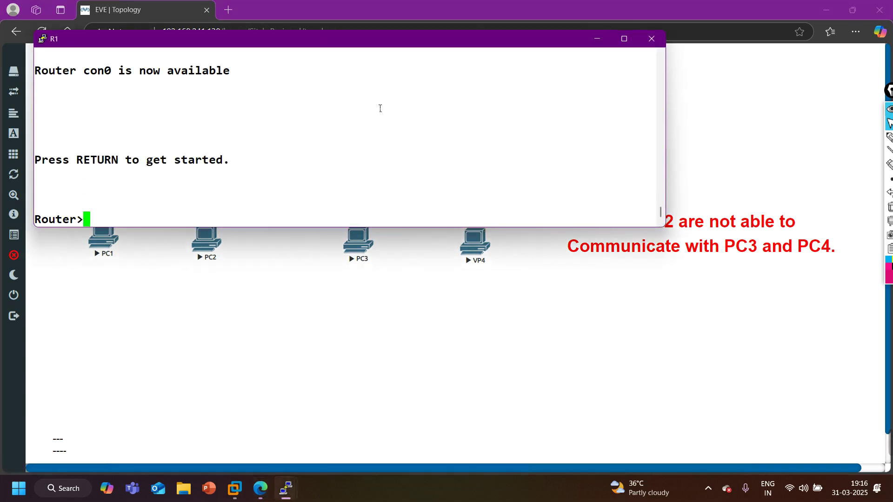
{"action": "type", "text": "en"}
{"action": "key", "text": "Return"}
Run "show ip int br" on R1 and examine the FastEthernet0/0.10 and 0/0.20 subinterfaces and the VLAN 10 gateway address
{"action": "type", "text": "sh"}
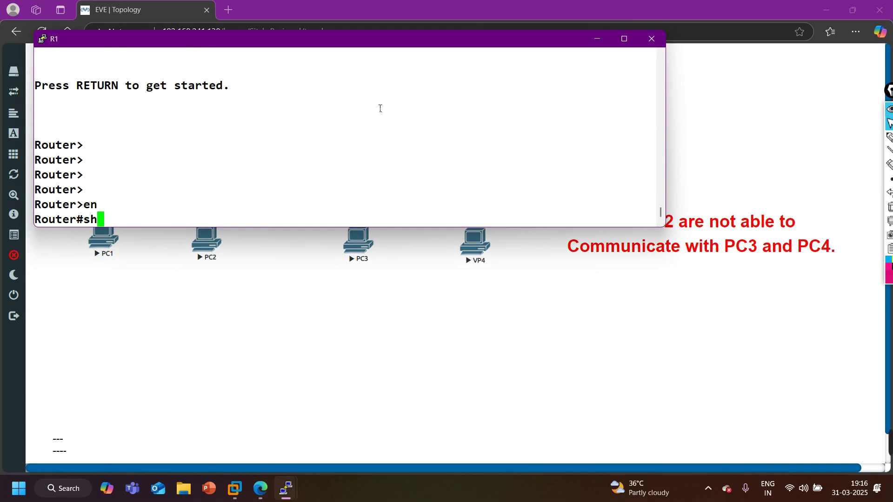
{"action": "key", "text": "Tab"}
{"action": "type", "text": "iop"}
{"action": "key", "text": "BackSpace"}
{"action": "key", "text": "BackSpace"}
{"action": "type", "text": "p"}
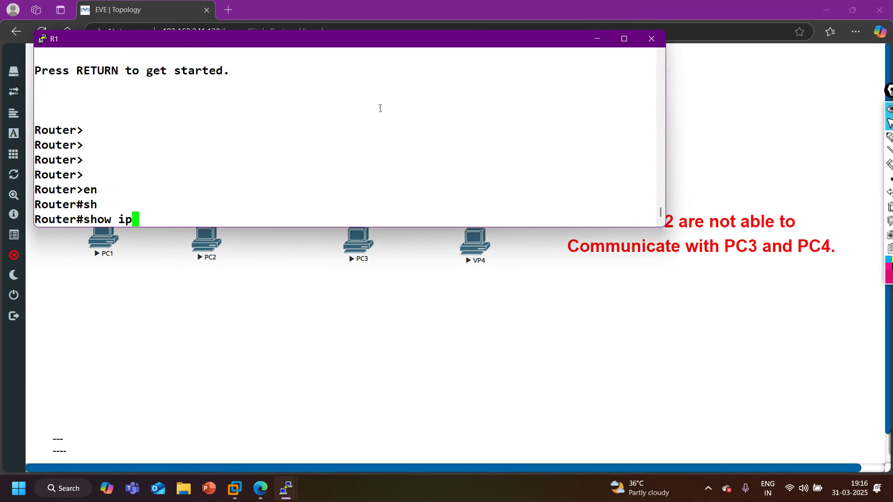
{"action": "type", "text": " int br"}
{"action": "key", "text": "Return"}
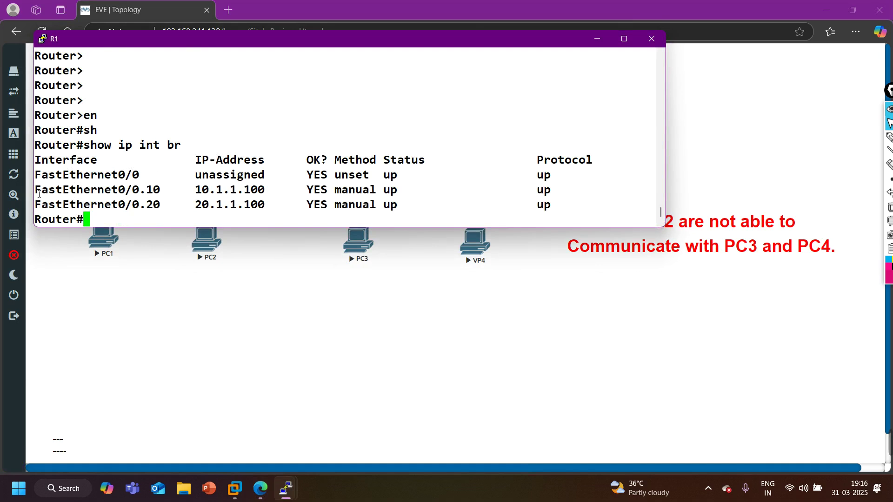
{"action": "left_click_drag", "start_coordinate": [40, 194], "coordinate": [171, 189]}
{"action": "left_click_drag", "start_coordinate": [41, 205], "coordinate": [173, 208]}
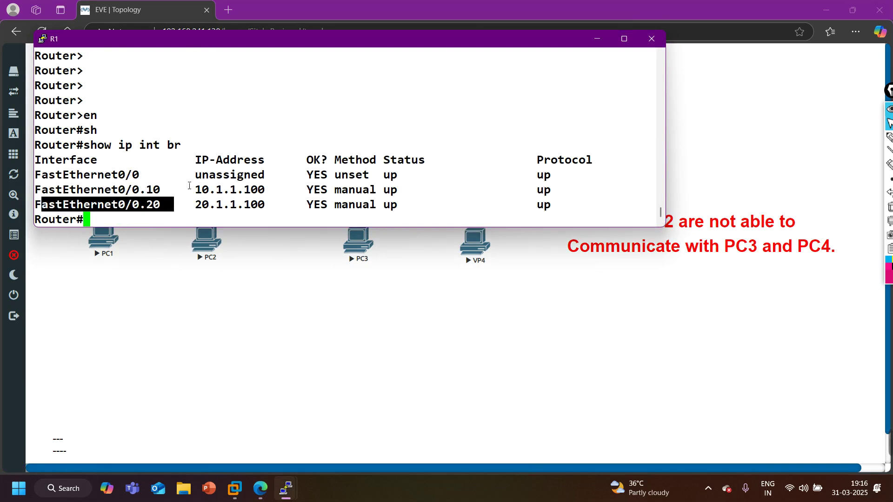
{"action": "left_click_drag", "start_coordinate": [118, 190], "coordinate": [262, 189]}
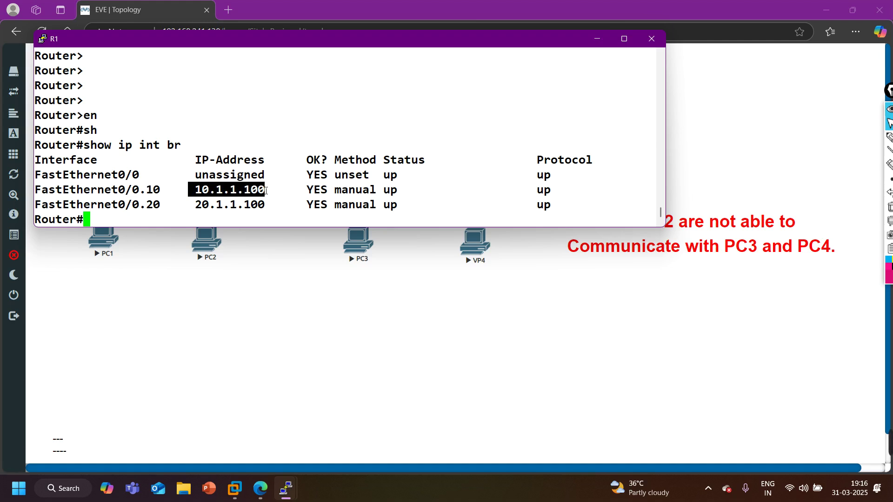
Return to the topology and circle the VLAN 10 and VLAN 20 subnet notes with the pen annotation
{"action": "left_click", "coordinate": [572, 143]}
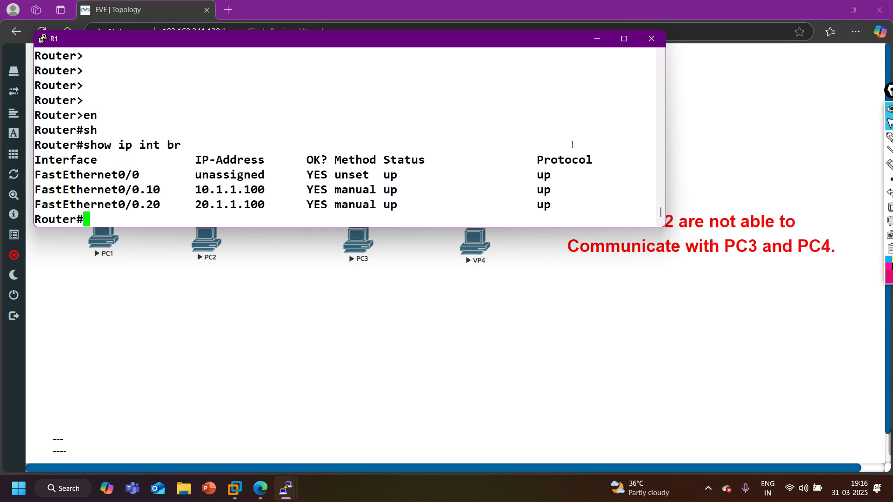
{"action": "left_click", "coordinate": [734, 123]}
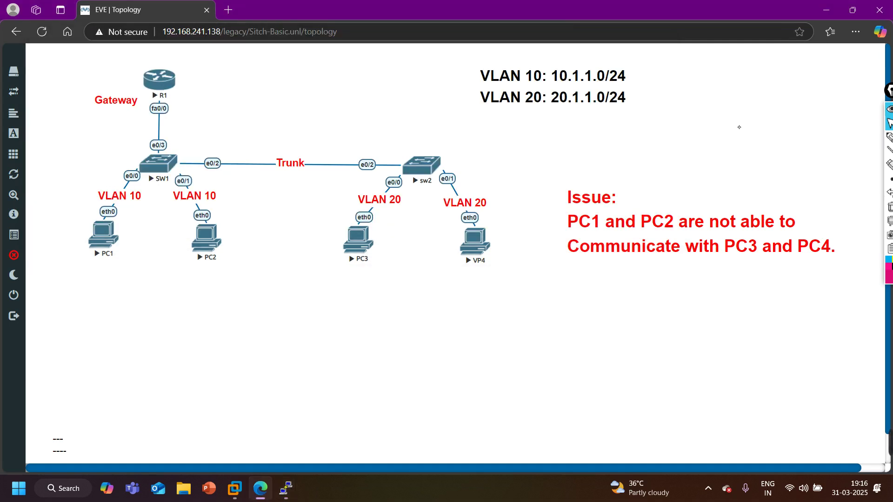
{"action": "left_click", "coordinate": [890, 138]}
{"action": "mouse_move", "coordinate": [568, 88]}
{"action": "left_mouse_down"}
{"action": "mouse_move", "coordinate": [602, 87]}
{"action": "mouse_move", "coordinate": [648, 66]}
{"action": "mouse_move", "coordinate": [474, 64]}
{"action": "mouse_move", "coordinate": [553, 82]}
{"action": "left_mouse_up"}
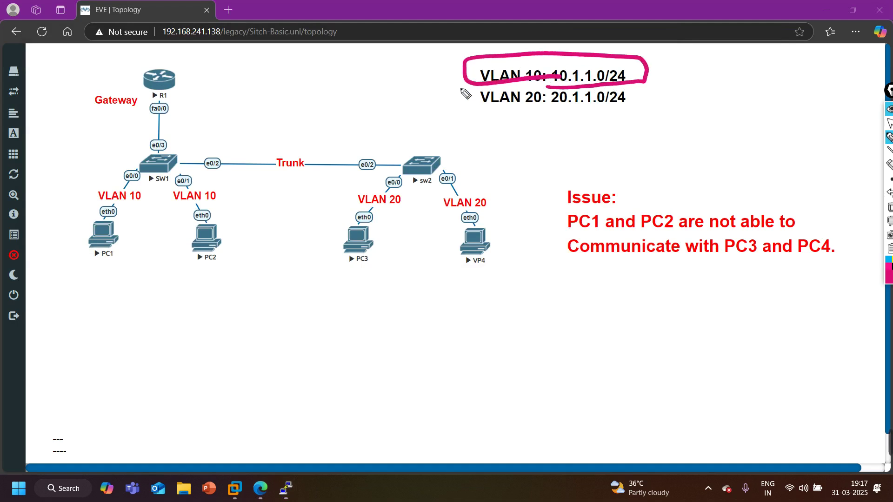
{"action": "mouse_move", "coordinate": [471, 86]}
{"action": "left_mouse_down"}
{"action": "mouse_move", "coordinate": [482, 110]}
{"action": "mouse_move", "coordinate": [645, 86]}
{"action": "mouse_move", "coordinate": [634, 74]}
{"action": "mouse_move", "coordinate": [677, 69]}
{"action": "mouse_move", "coordinate": [584, 41]}
{"action": "left_mouse_up"}
{"action": "left_click", "coordinate": [890, 207]}
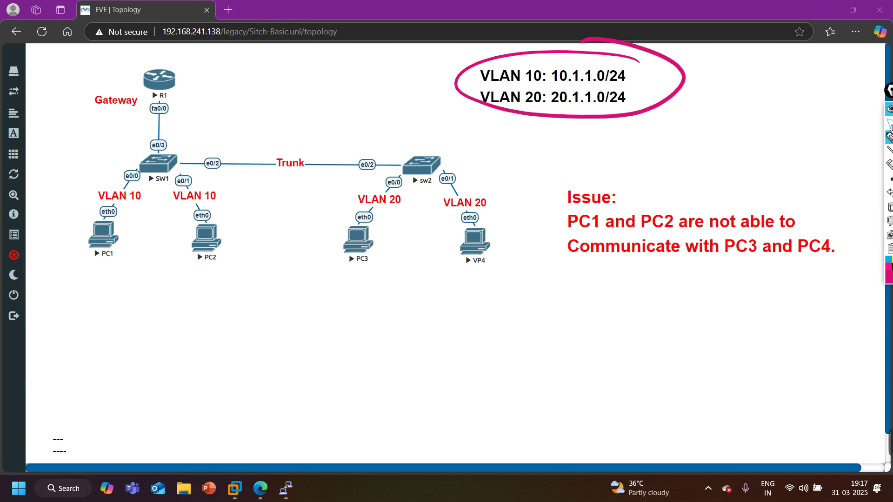
{"action": "left_click", "coordinate": [889, 123]}
Ping the VLAN 10 gateway 10.1.1.100 from PC1's console
{"action": "mouse_move", "coordinate": [289, 498]}
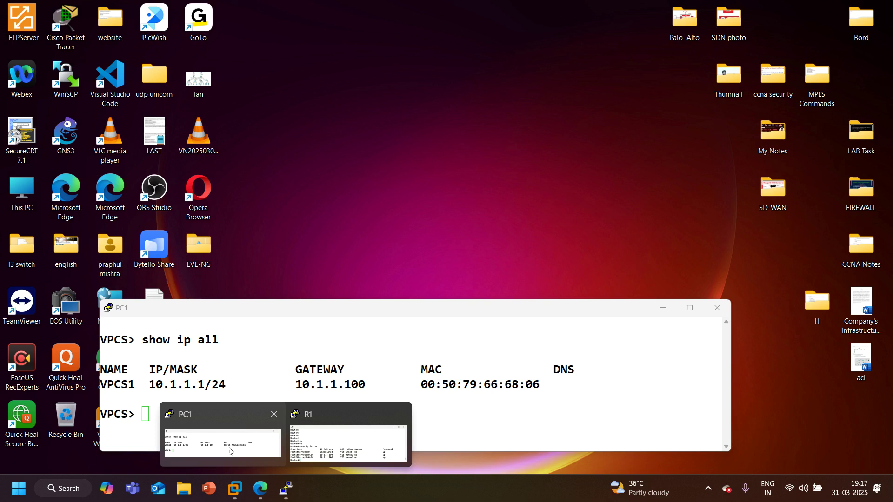
{"action": "left_click", "coordinate": [223, 461]}
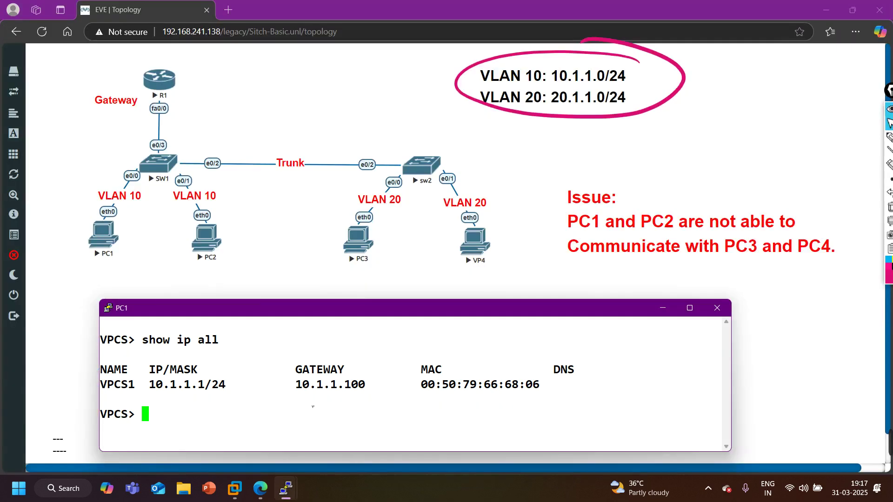
{"action": "left_click_drag", "start_coordinate": [297, 384], "coordinate": [390, 388]}
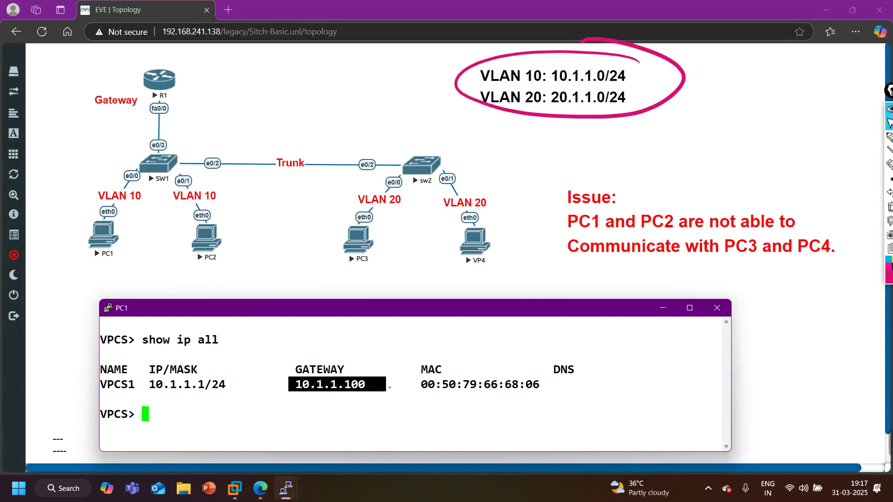
{"action": "type", "text": "ping"}
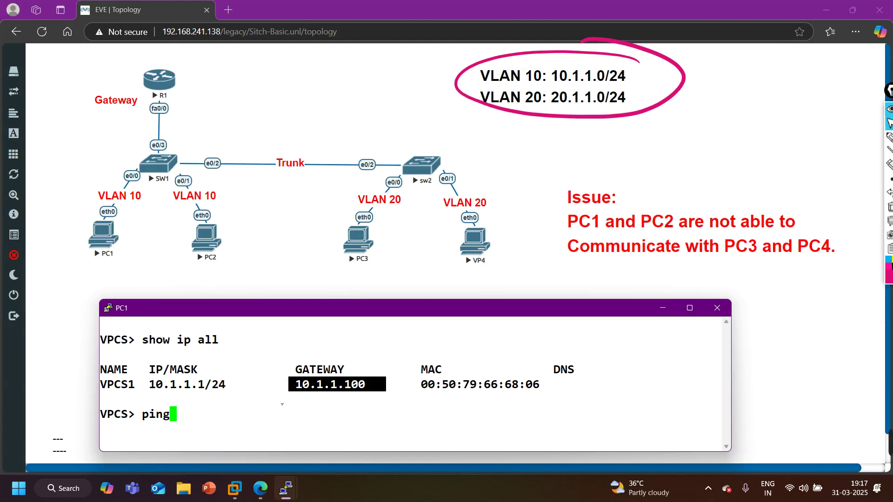
{"action": "key", "text": "Insert"}
{"action": "key", "text": "Delete"}
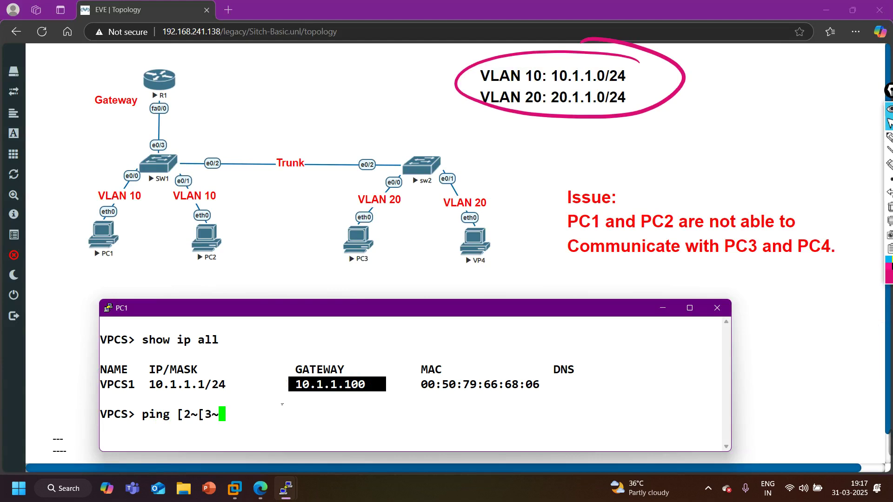
{"action": "key", "text": "BackSpace"}
{"action": "key", "text": "BackSpace"}
{"action": "key", "text": "BackSpace"}
{"action": "key", "text": "BackSpace"}
{"action": "key", "text": "BackSpace"}
{"action": "key", "text": "BackSpace"}
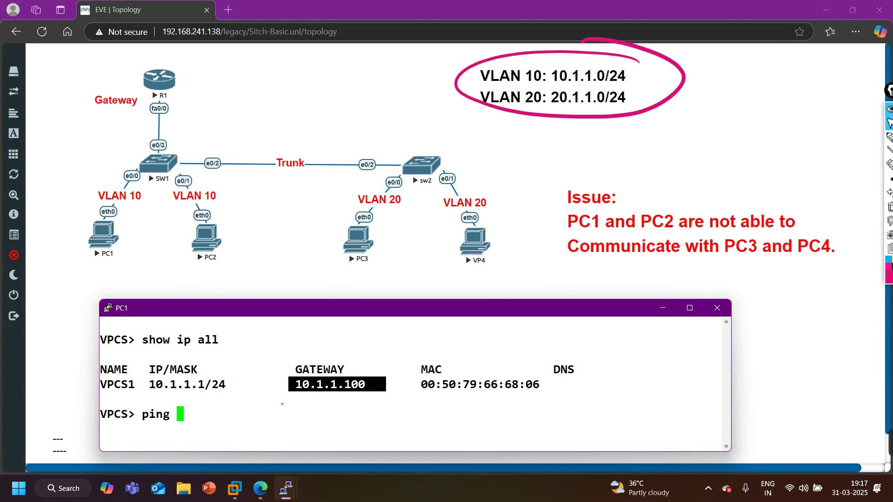
{"action": "type", "text": "10.1.1.100"}
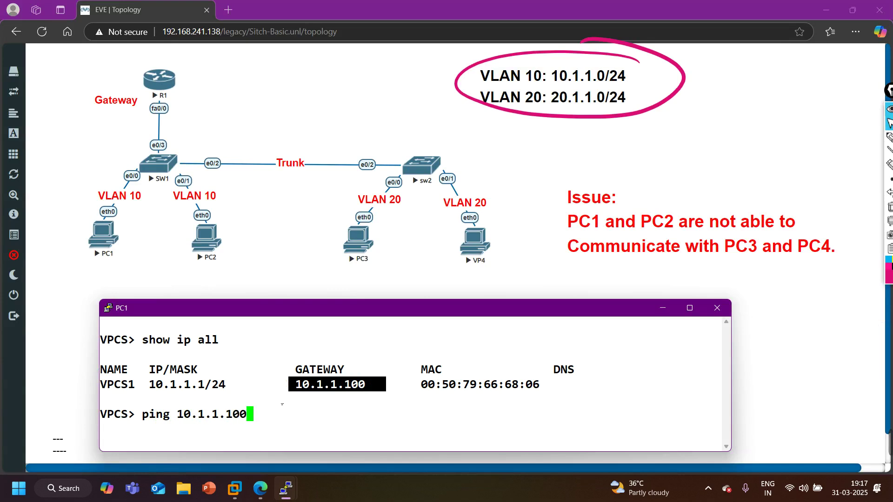
{"action": "key", "text": "Return"}
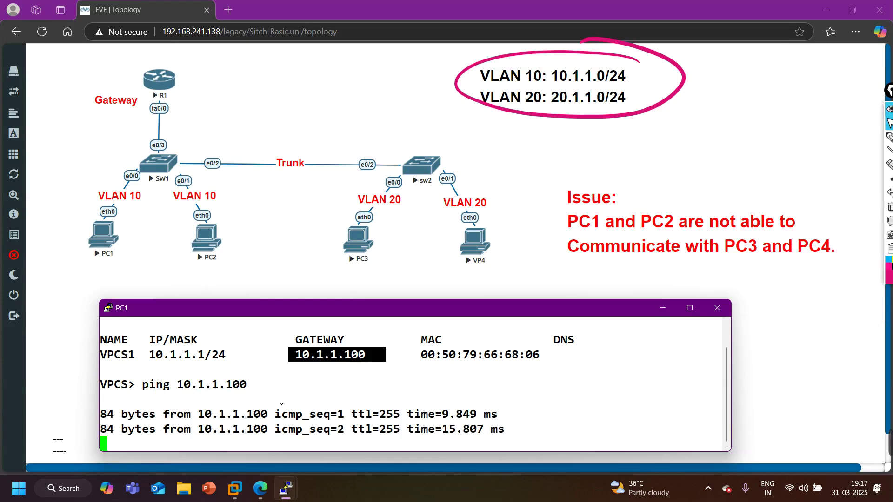
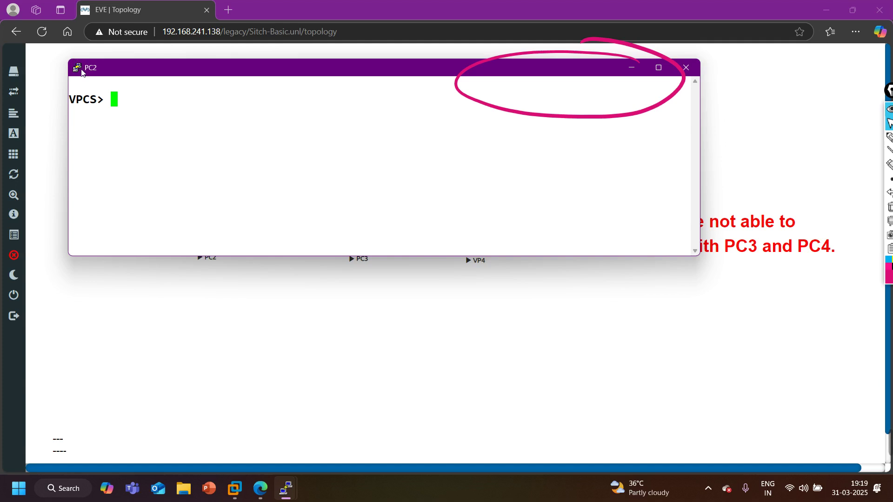
Bring PC2's console to the front and clear the pen circle drawn around the VLAN subnet notes
{"action": "left_click", "coordinate": [243, 61]}
{"action": "left_click", "coordinate": [755, 121]}
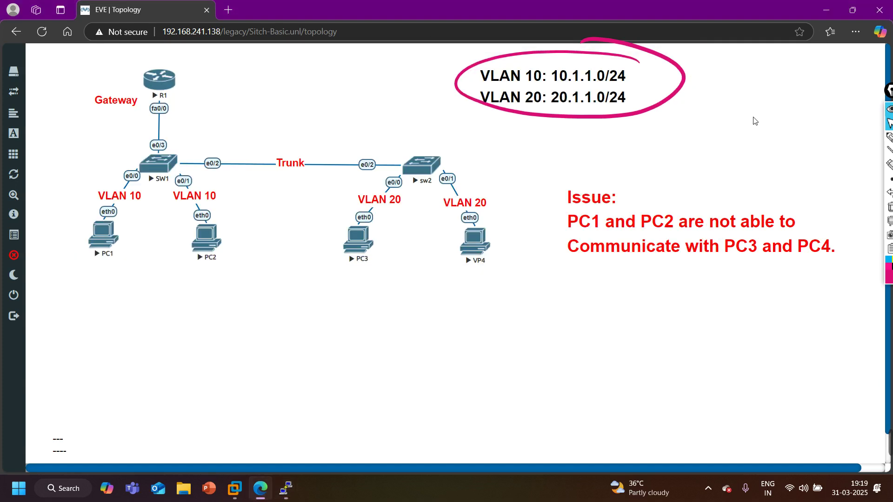
{"action": "mouse_move", "coordinate": [285, 489]}
{"action": "left_click", "coordinate": [498, 421]}
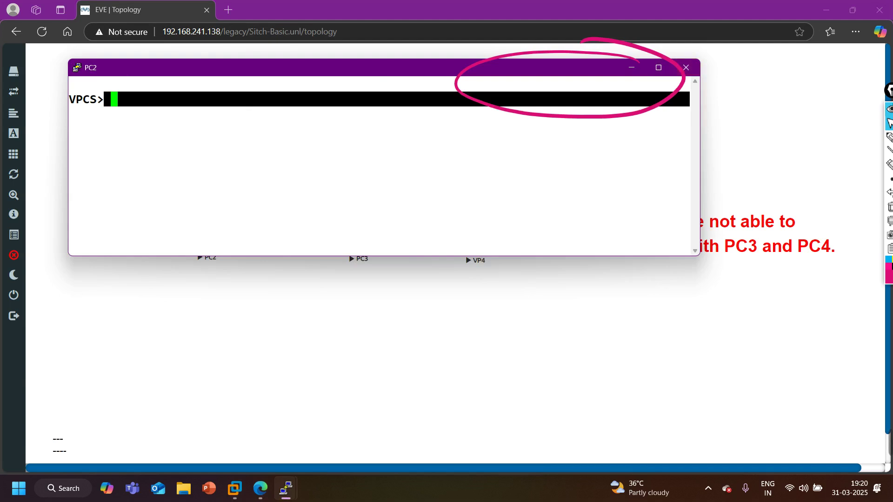
{"action": "left_click", "coordinate": [890, 207]}
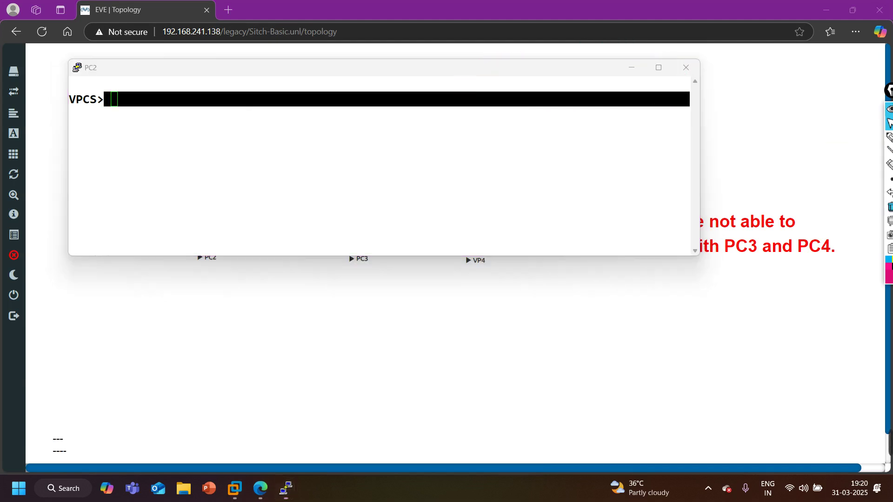
{"action": "left_click", "coordinate": [563, 67]}
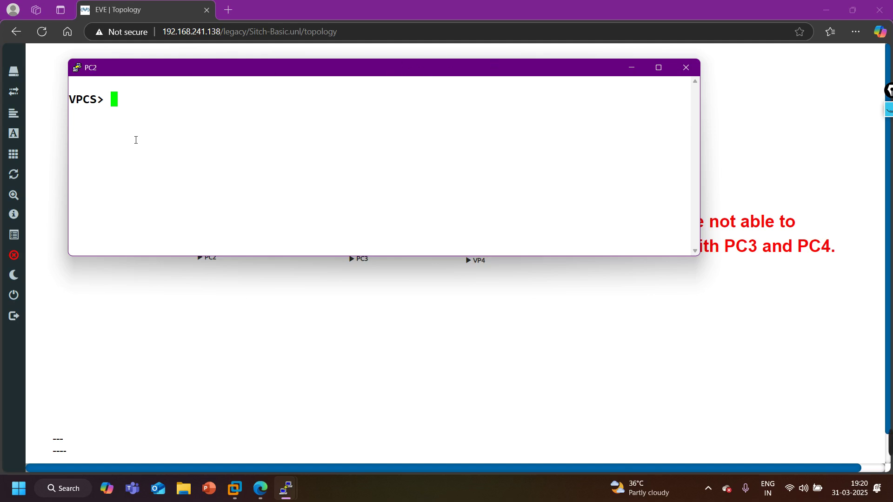
Close PC2's console session, reopen it from the topology and place its window below the switches and router
{"action": "left_click", "coordinate": [686, 67]}
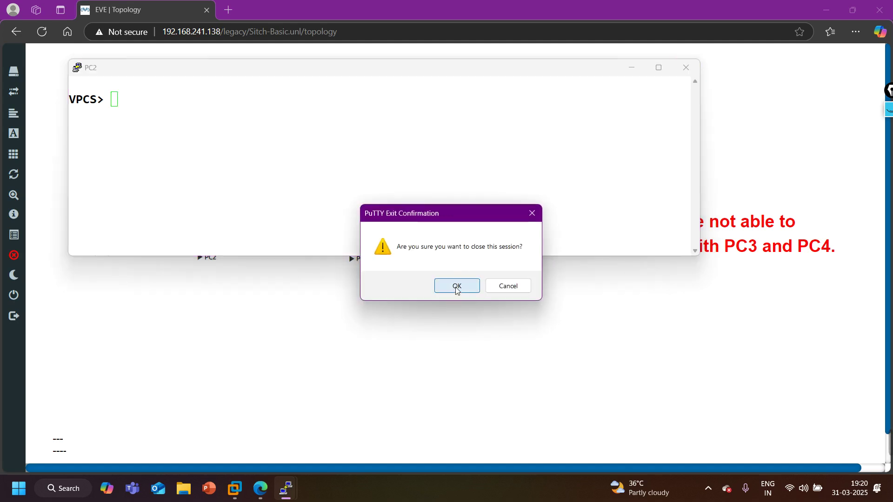
{"action": "left_click", "coordinate": [456, 286]}
{"action": "left_click", "coordinate": [198, 243]}
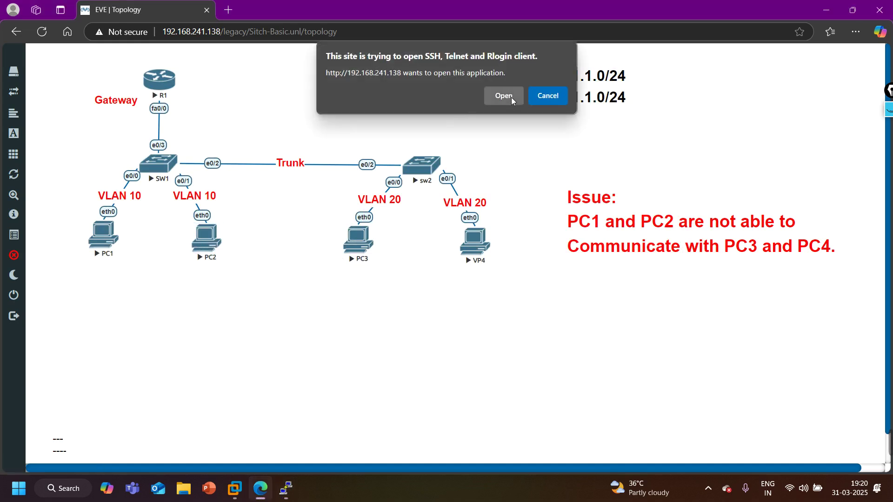
{"action": "left_click", "coordinate": [512, 97]}
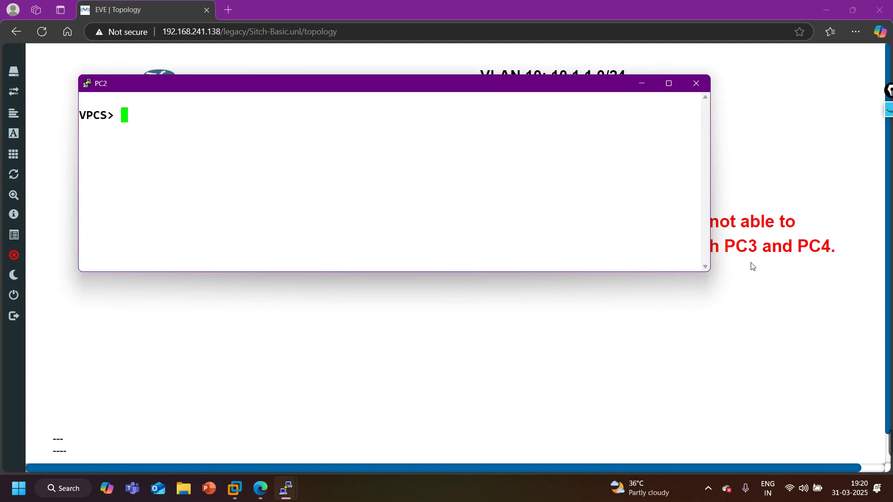
{"action": "mouse_move", "coordinate": [628, 440]}
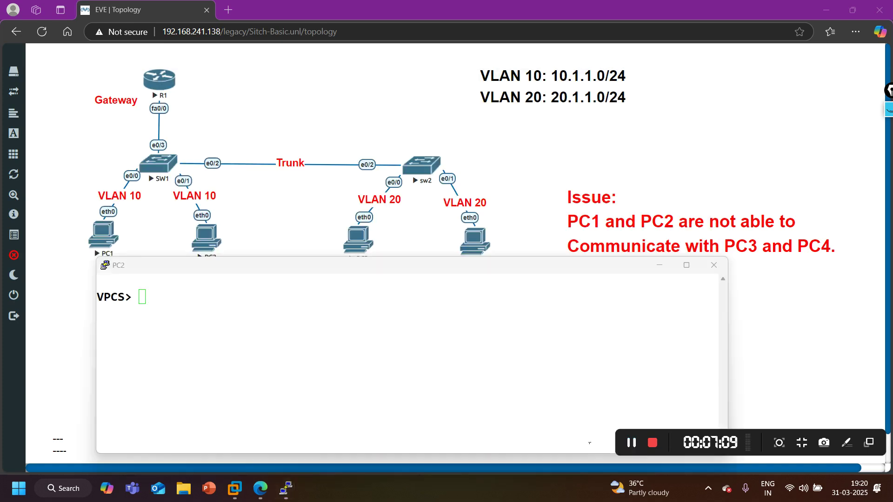
Run "show ip all" on PC2 and examine its IP address, mask and gateway
{"action": "left_click", "coordinate": [184, 320]}
{"action": "type", "text": "show ip all"}
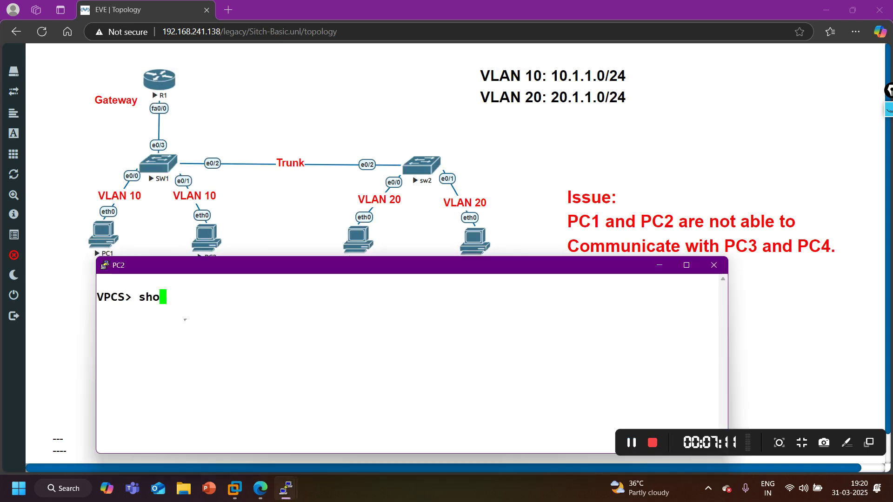
{"action": "key", "text": "Return"}
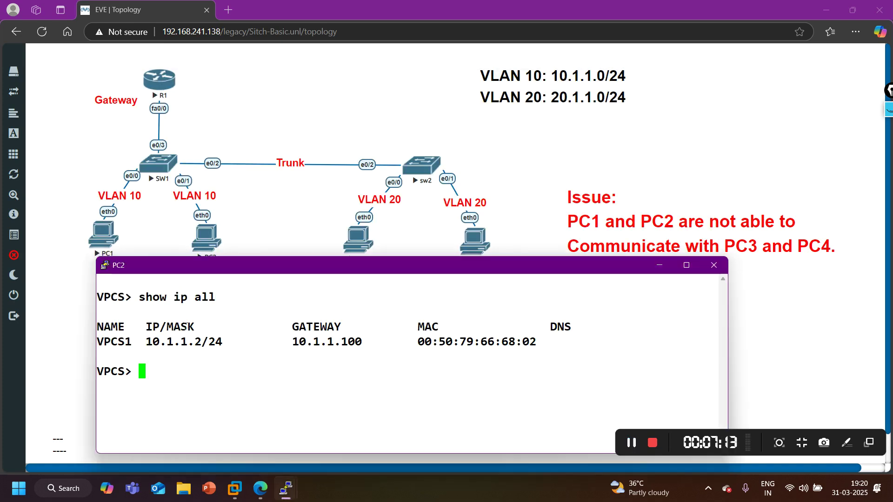
Switch to PC1's console and ping PC2 at 10.1.1.2 to test connectivity within VLAN 10
{"action": "mouse_move", "coordinate": [285, 489]}
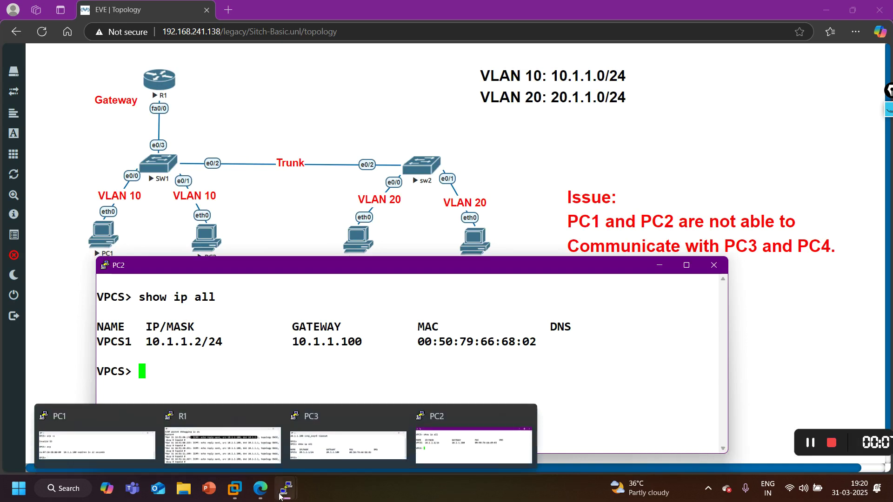
{"action": "left_click", "coordinate": [95, 440]}
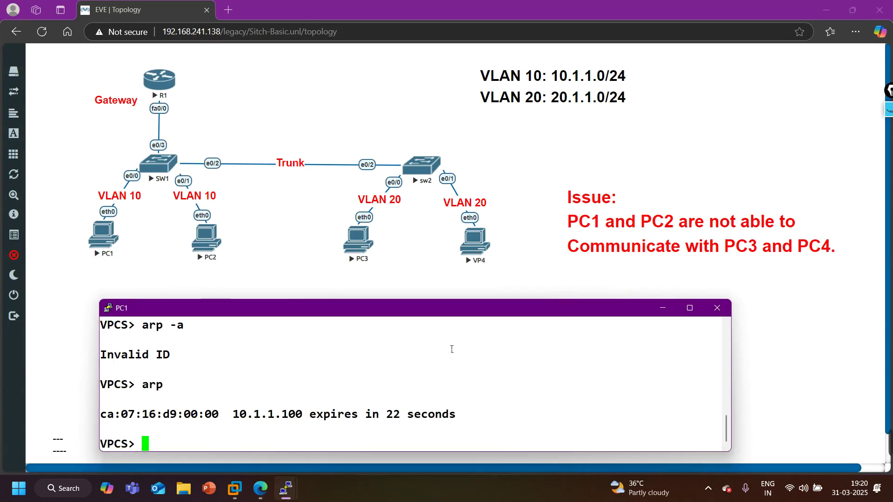
{"action": "type", "text": "ping"}
{"action": "key", "text": "Insert"}
{"action": "key", "text": "Delete"}
{"action": "key", "text": "BackSpace"}
{"action": "key", "text": "BackSpace"}
{"action": "key", "text": "BackSpace"}
{"action": "key", "text": "BackSpace"}
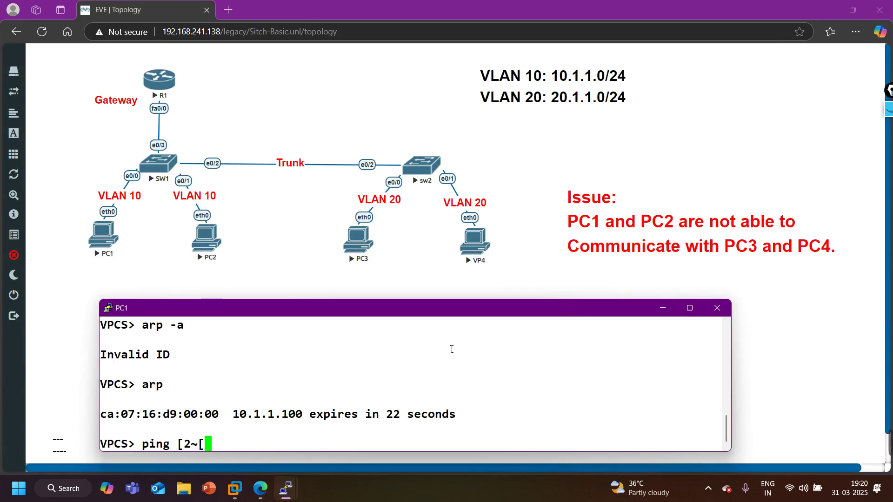
{"action": "key", "text": "BackSpace"}
{"action": "key", "text": "BackSpace"}
{"action": "key", "text": "BackSpace"}
{"action": "type", "text": "10."}
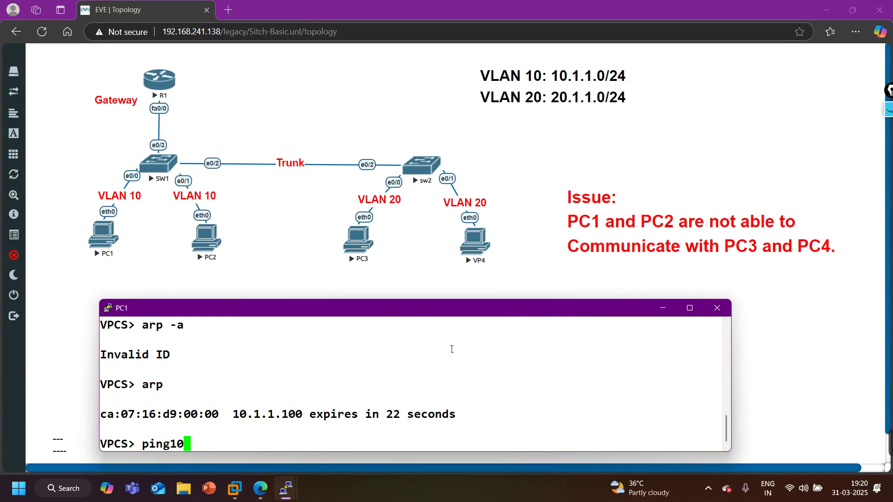
{"action": "key", "text": "BackSpace"}
{"action": "key", "text": "BackSpace"}
{"action": "key", "text": "BackSpace"}
{"action": "type", "text": "10.1.1.2"}
{"action": "key", "text": "Return"}
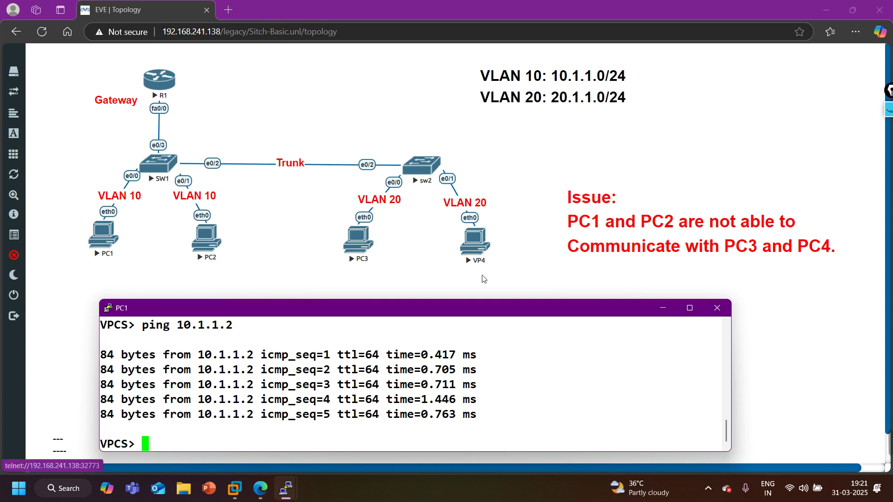
Switch to PC3's console and ping its VLAN 20 gateway 20.1.1.100
{"action": "left_click", "coordinate": [304, 243]}
{"action": "mouse_move", "coordinate": [281, 500]}
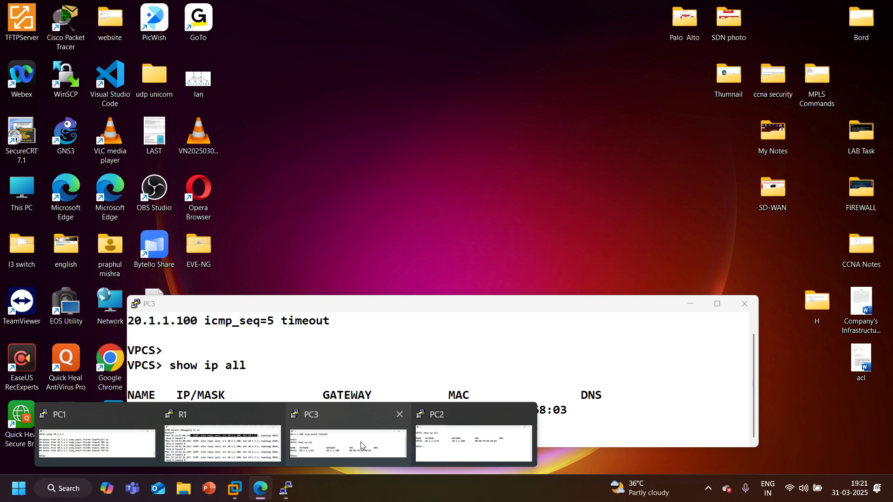
{"action": "left_click", "coordinate": [354, 440]}
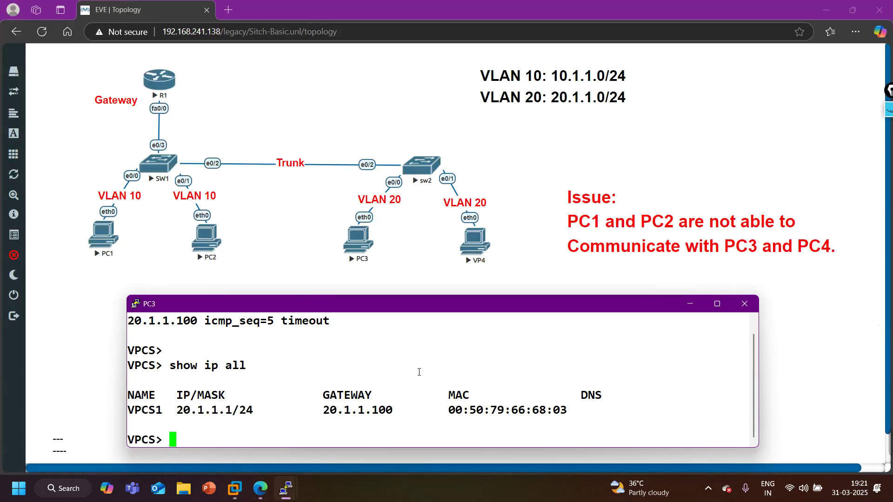
{"action": "type", "text": "ping "}
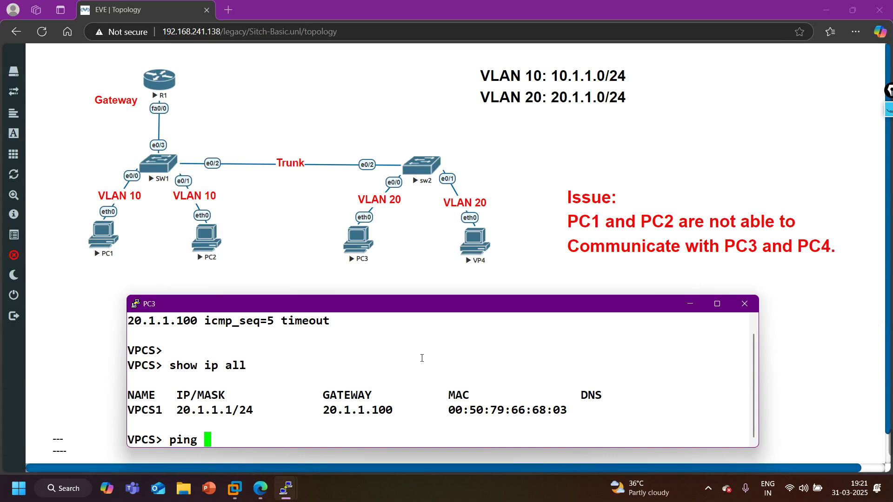
{"action": "type", "text": "20.1.1.100"}
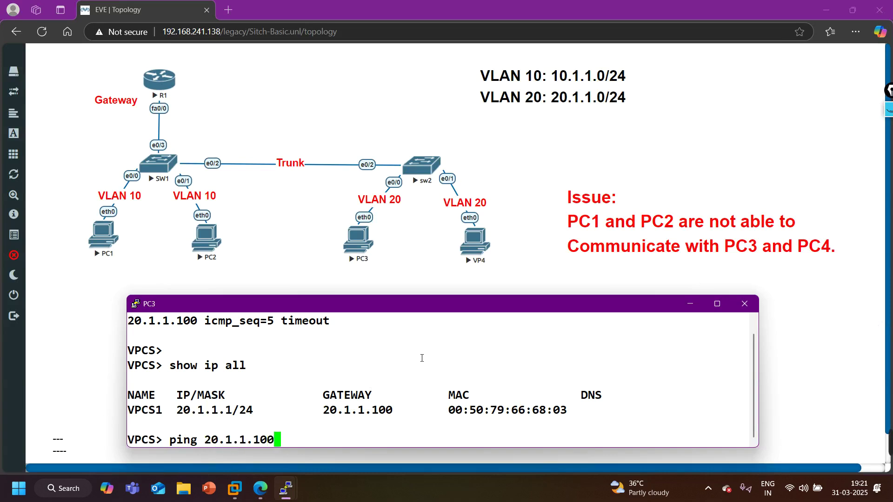
{"action": "key", "text": "Return"}
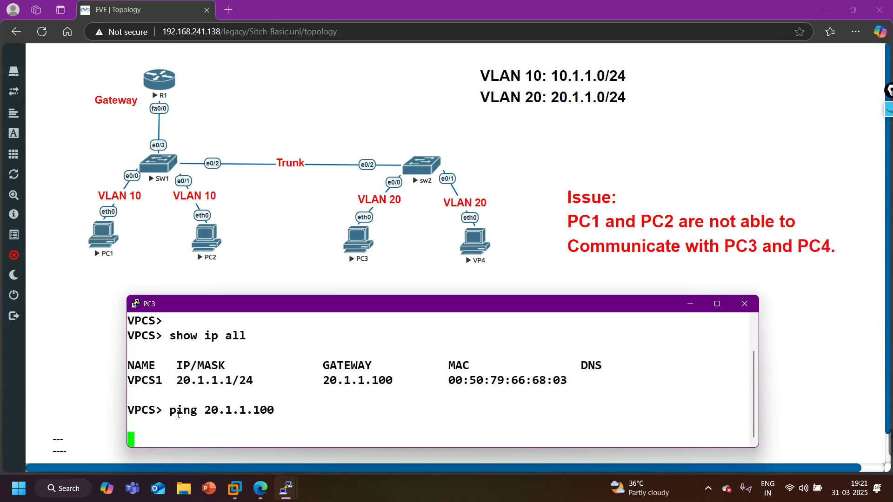
{"action": "left_click_drag", "start_coordinate": [174, 414], "coordinate": [313, 405]}
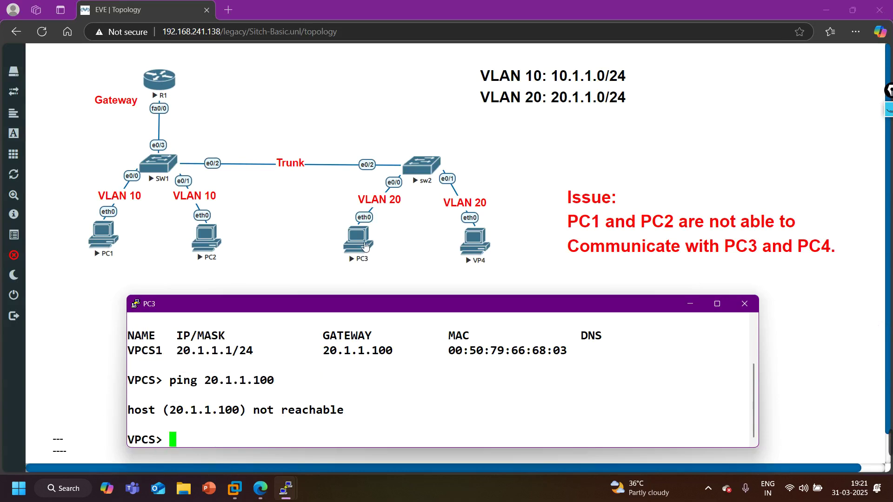
Open VP4's console session from the topology and restore its window to a smaller size
{"action": "left_click", "coordinate": [481, 243]}
{"action": "left_click", "coordinate": [481, 243]}
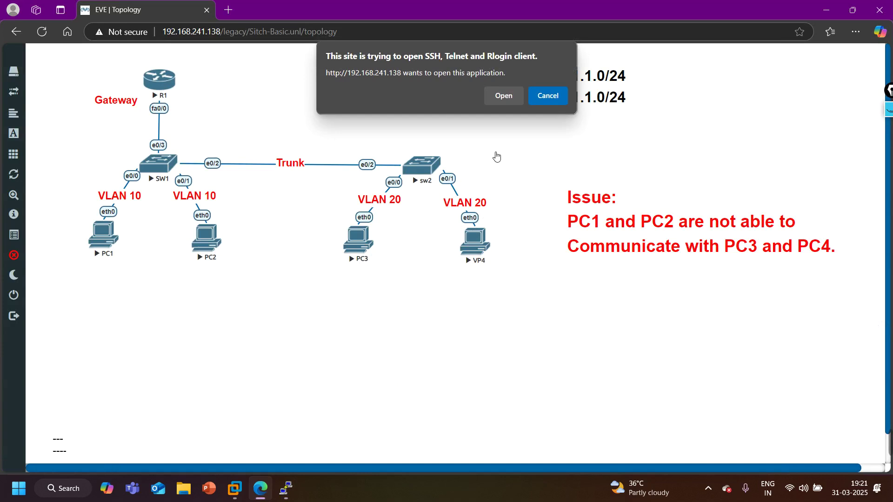
{"action": "left_click", "coordinate": [504, 95]}
{"action": "double_click", "coordinate": [506, 96]}
{"action": "left_click", "coordinate": [851, 6]}
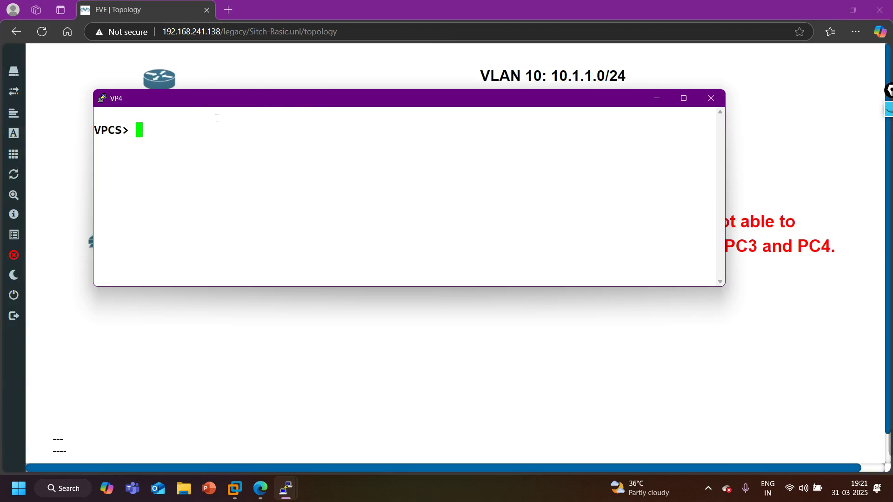
{"action": "type", "text": "ip "}
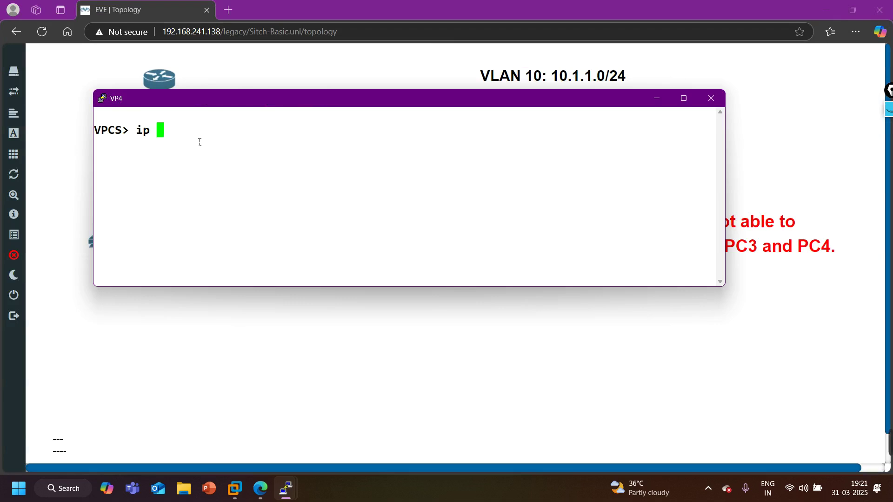
{"action": "type", "text": "20.1.1.2"}
{"action": "key", "text": "BackSpace"}
{"action": "key", "text": "BackSpace"}
{"action": "key", "text": "BackSpace"}
{"action": "key", "text": "BackSpace"}
{"action": "key", "text": "BackSpace"}
{"action": "key", "text": "BackSpace"}
{"action": "key", "text": "BackSpace"}
{"action": "key", "text": "BackSpace"}
{"action": "key", "text": "BackSpace"}
{"action": "key", "text": "BackSpace"}
{"action": "key", "text": "BackSpace"}
Run "show ip all" on VP4, examine its IP address, mask and gateway, and minimize its console
{"action": "type", "text": "show ip all"}
{"action": "key", "text": "Return"}
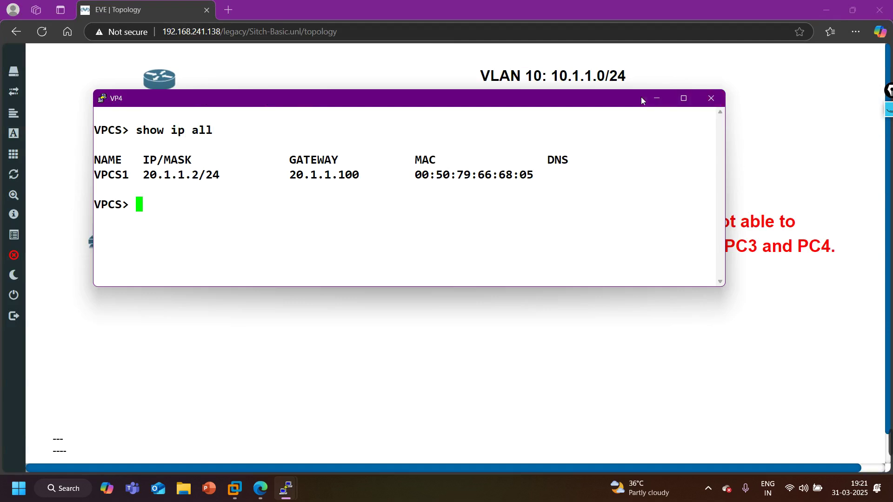
{"action": "left_click_drag", "start_coordinate": [631, 174], "coordinate": [569, 159]}
{"action": "left_click", "coordinate": [505, 156]}
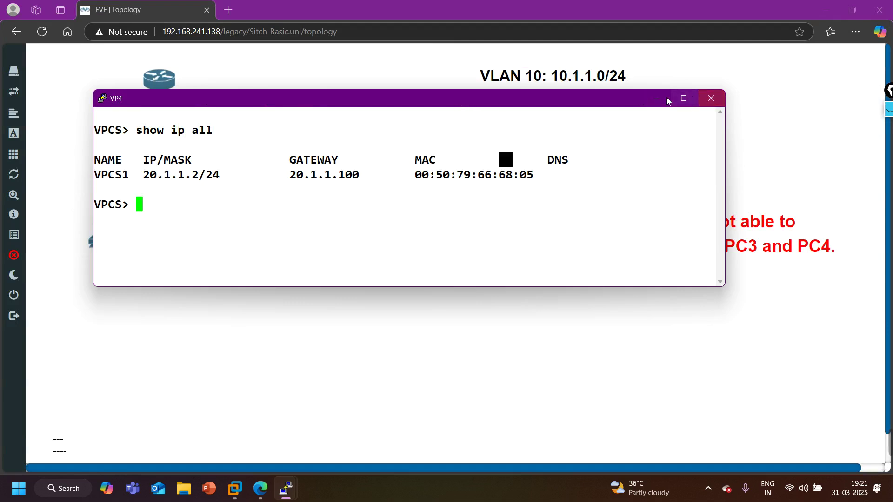
{"action": "left_click", "coordinate": [656, 98]}
Switch to PC3's console and ping VP4 at 20.1.1.2 to test connectivity within VLAN 20
{"action": "mouse_move", "coordinate": [285, 488]}
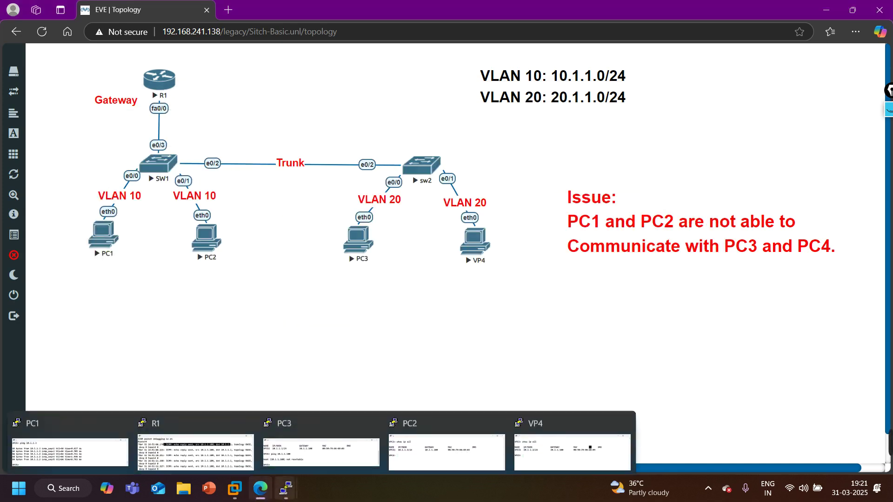
{"action": "left_click", "coordinate": [367, 447]}
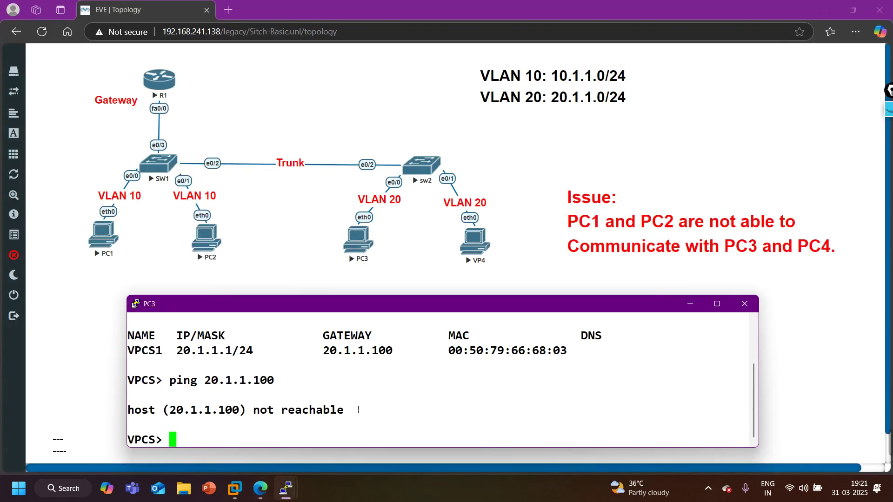
{"action": "type", "text": "ping "}
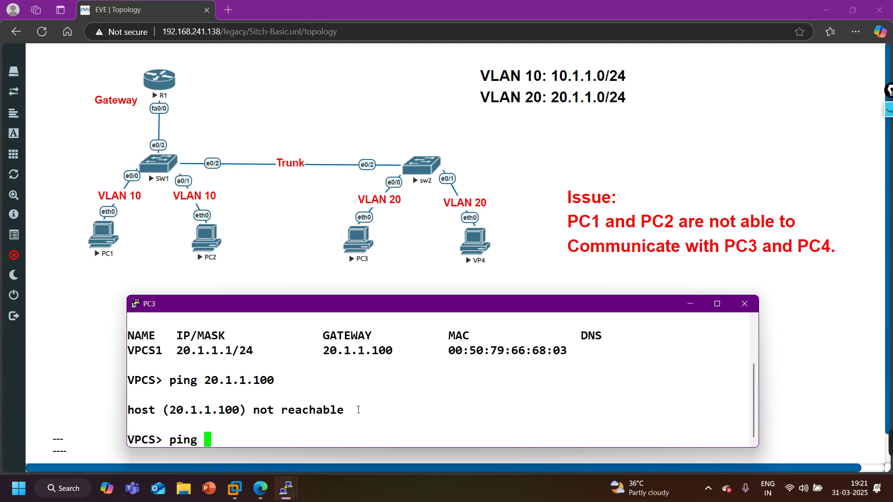
{"action": "type", "text": "20.1.1.2"}
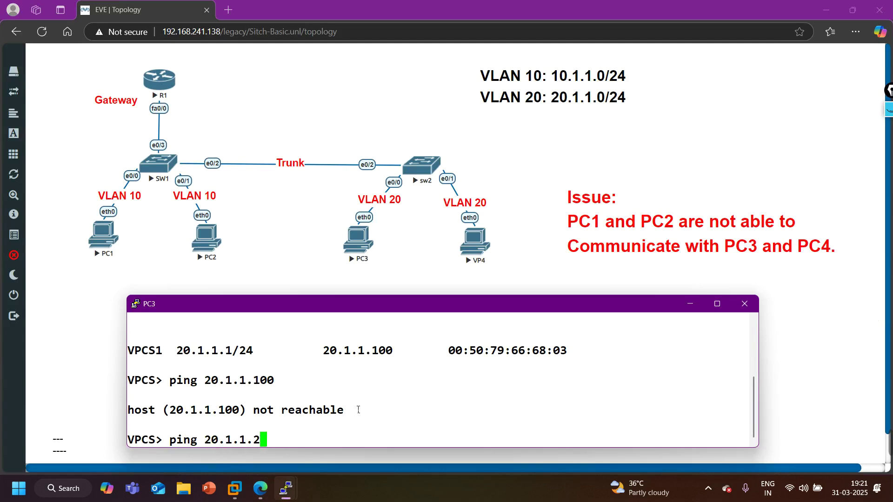
{"action": "key", "text": "Return"}
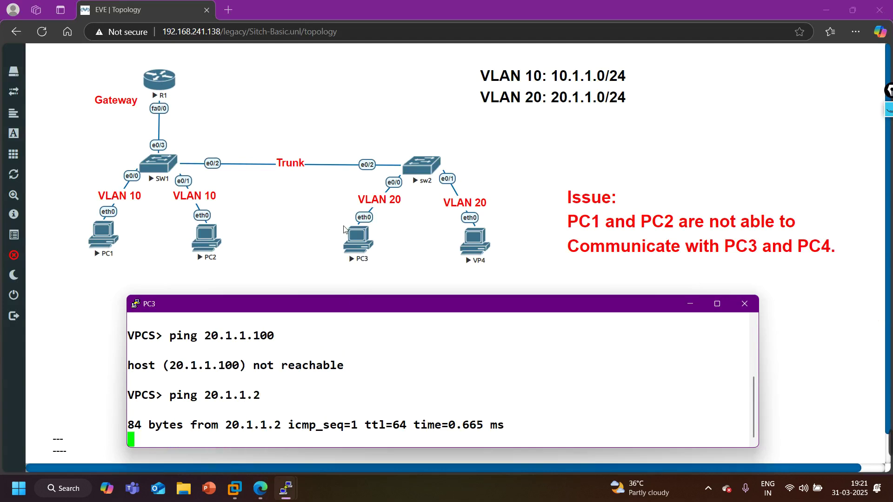
{"action": "left_click", "coordinate": [515, 274]}
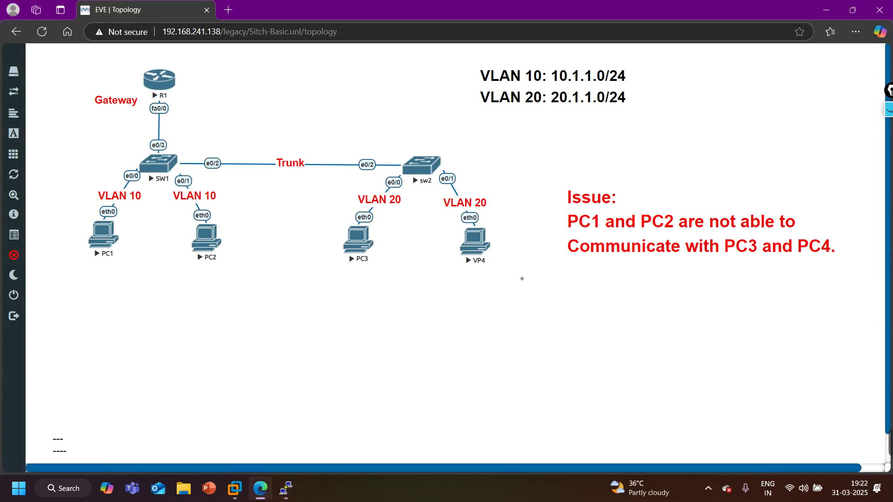
Annotate the topology with circles, double arrows and check marks for the PC1–PC2 and PC3–VP4 pairs, plus a cross between them
{"action": "left_click", "coordinate": [889, 110]}
{"action": "left_click", "coordinate": [132, 224]}
{"action": "mouse_move", "coordinate": [129, 232]}
{"action": "left_mouse_down"}
{"action": "mouse_move", "coordinate": [167, 232]}
{"action": "mouse_move", "coordinate": [131, 235]}
{"action": "mouse_move", "coordinate": [138, 239]}
{"action": "left_mouse_up"}
{"action": "mouse_move", "coordinate": [128, 251]}
{"action": "left_mouse_down"}
{"action": "mouse_move", "coordinate": [139, 261]}
{"action": "mouse_move", "coordinate": [162, 247]}
{"action": "left_mouse_up"}
{"action": "mouse_move", "coordinate": [379, 237]}
{"action": "left_mouse_down"}
{"action": "mouse_move", "coordinate": [425, 239]}
{"action": "mouse_move", "coordinate": [387, 246]}
{"action": "mouse_move", "coordinate": [425, 257]}
{"action": "left_mouse_up"}
{"action": "mouse_move", "coordinate": [170, 210]}
{"action": "left_mouse_down"}
{"action": "mouse_move", "coordinate": [225, 249]}
{"action": "mouse_move", "coordinate": [233, 223]}
{"action": "left_mouse_up"}
{"action": "left_click_drag", "start_coordinate": [426, 216], "coordinate": [405, 228]}
{"action": "mouse_move", "coordinate": [244, 215]}
{"action": "left_mouse_down"}
{"action": "mouse_move", "coordinate": [288, 238]}
{"action": "mouse_move", "coordinate": [251, 243]}
{"action": "left_mouse_up"}
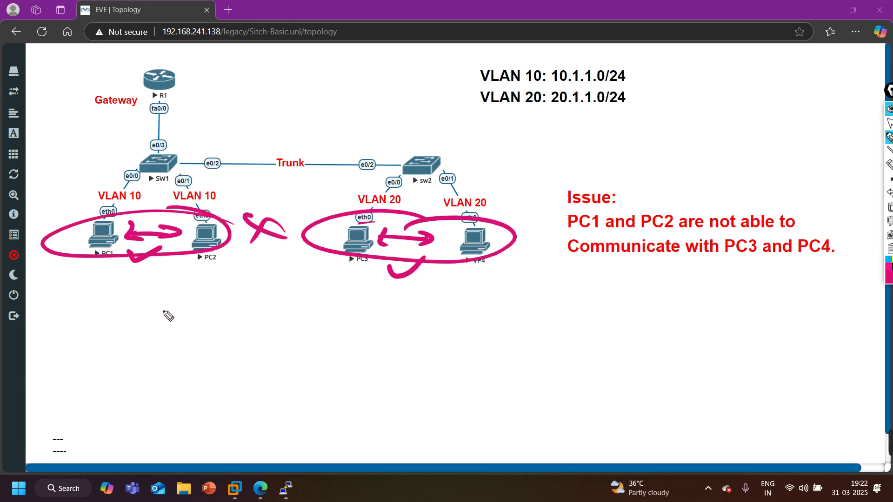
{"action": "mouse_move", "coordinate": [223, 139]}
{"action": "left_mouse_down"}
{"action": "mouse_move", "coordinate": [348, 193]}
{"action": "mouse_move", "coordinate": [203, 153]}
{"action": "left_mouse_up"}
{"action": "mouse_move", "coordinate": [176, 104]}
{"action": "left_mouse_down"}
{"action": "mouse_move", "coordinate": [192, 111]}
{"action": "mouse_move", "coordinate": [161, 115]}
{"action": "left_mouse_up"}
Clear the pen annotations from the topology and return to the normal pointer
{"action": "left_click", "coordinate": [887, 207]}
{"action": "left_click", "coordinate": [889, 207]}
{"action": "left_click", "coordinate": [889, 124]}
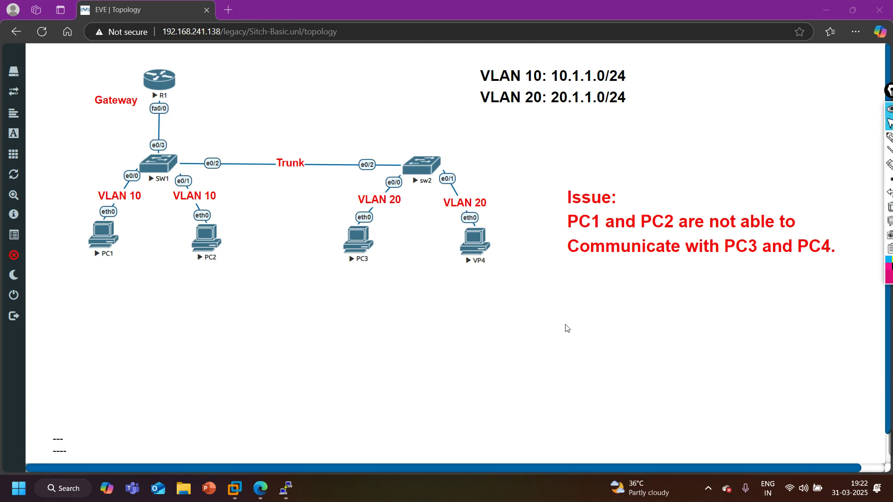
Open SW1's console session from the topology and bring its window to the front
{"action": "left_click", "coordinate": [164, 170]}
{"action": "left_click", "coordinate": [504, 96]}
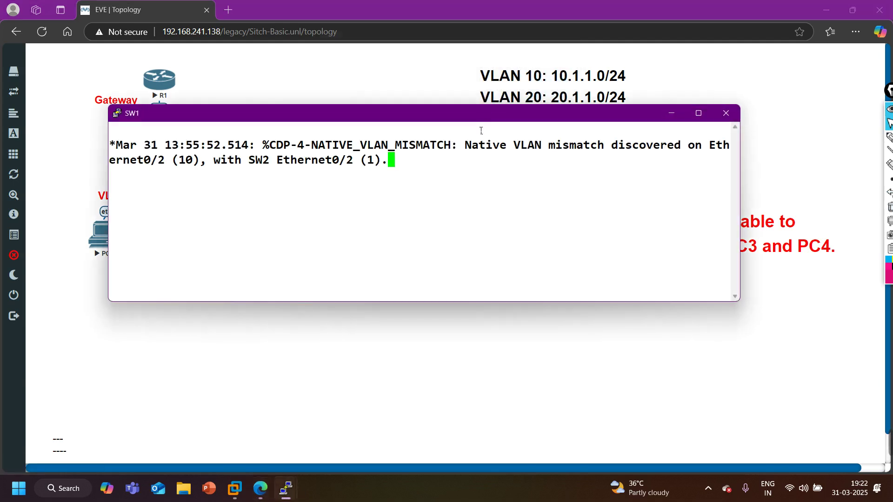
{"action": "left_click", "coordinate": [308, 96]}
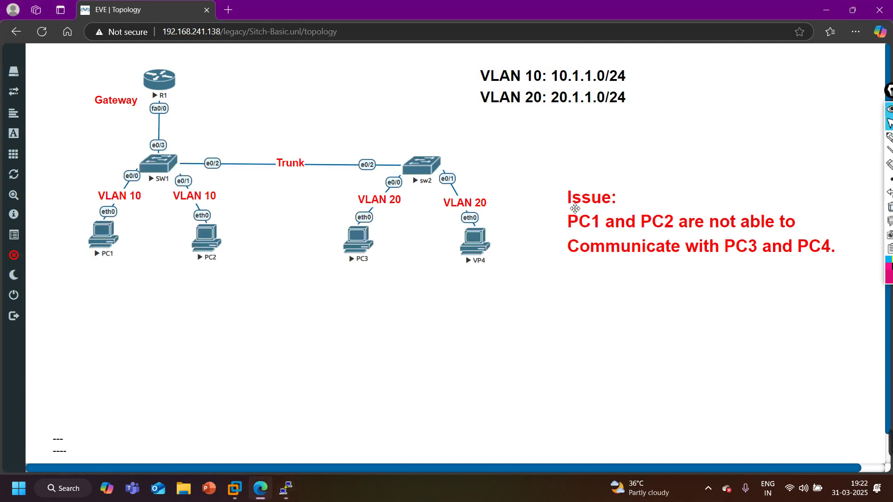
{"action": "mouse_move", "coordinate": [288, 489]}
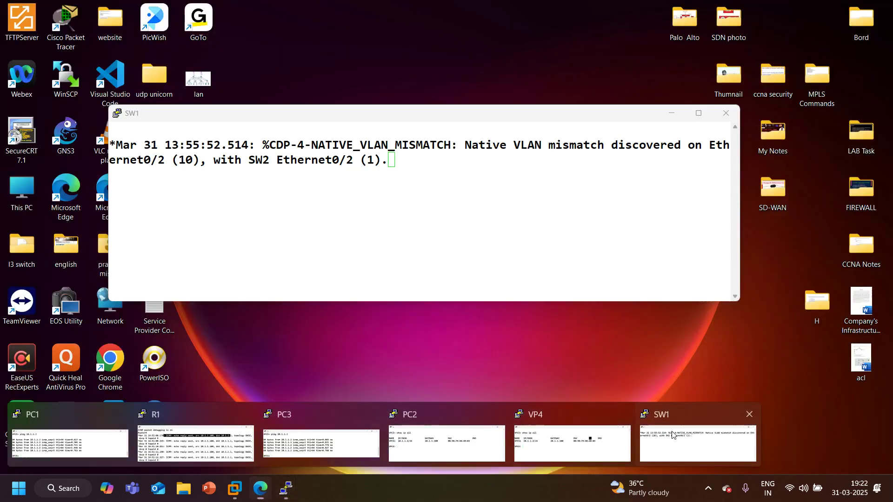
{"action": "left_click", "coordinate": [674, 433]}
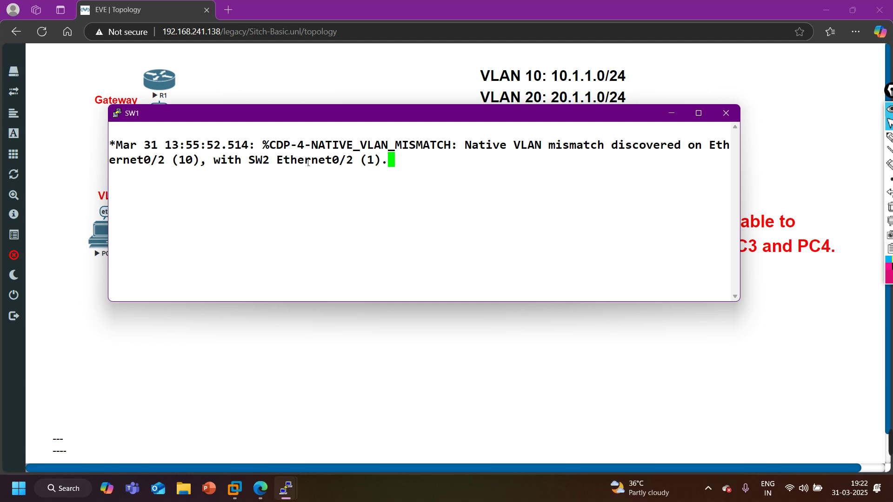
Examine the CDP log message in SW1's console, comparing the interface it names with the trunk link in the topology
{"action": "left_click_drag", "start_coordinate": [272, 146], "coordinate": [451, 155]}
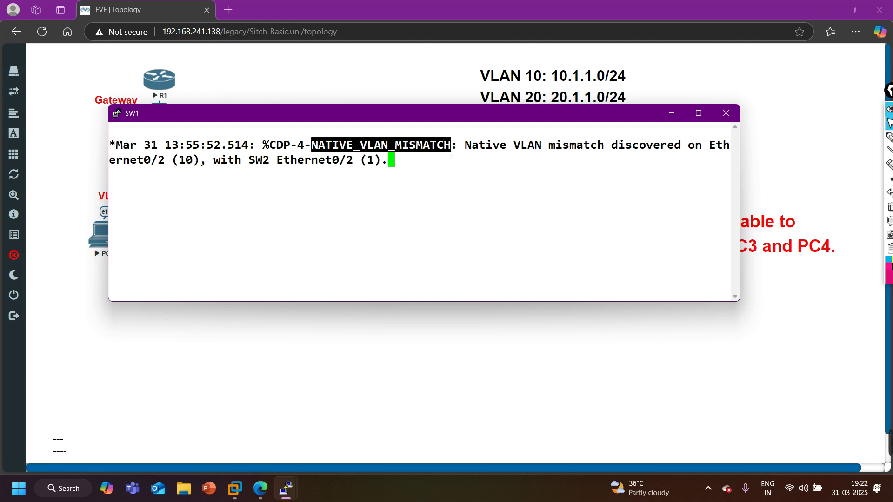
{"action": "left_click", "coordinate": [451, 155]}
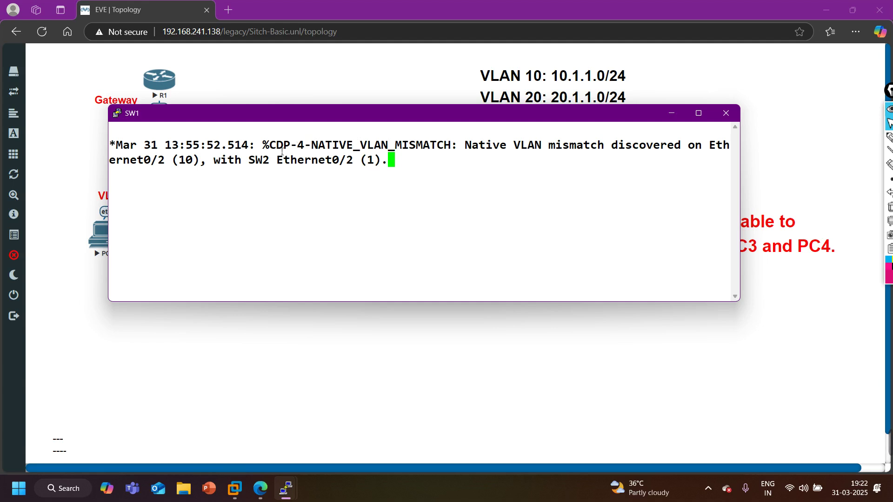
{"action": "double_click", "coordinate": [348, 149]}
{"action": "left_click", "coordinate": [417, 147]}
{"action": "double_click", "coordinate": [142, 164]}
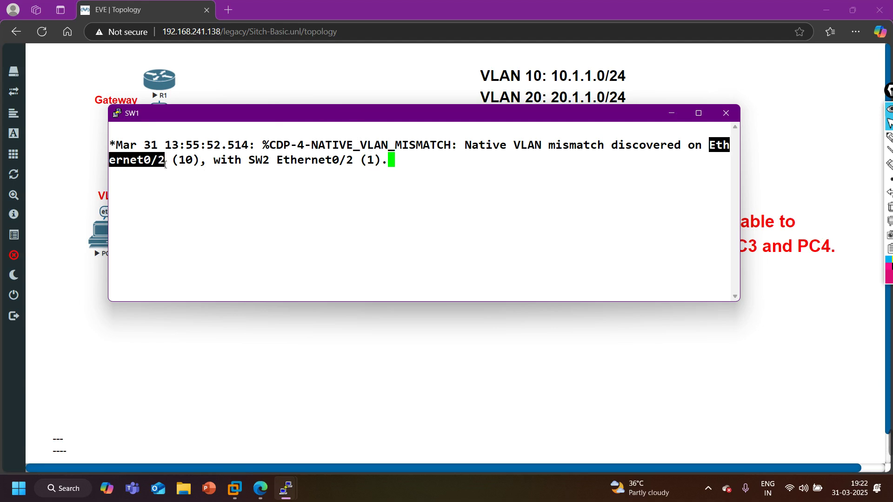
{"action": "left_click", "coordinate": [671, 113]}
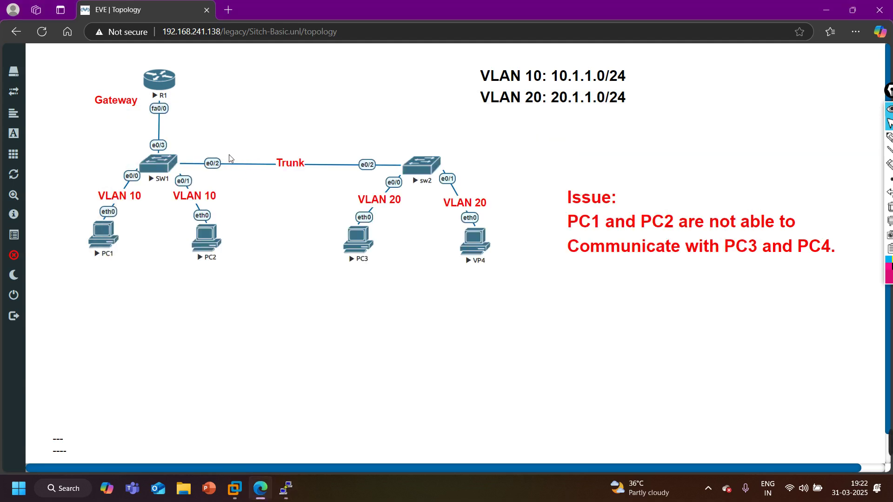
{"action": "mouse_move", "coordinate": [288, 491]}
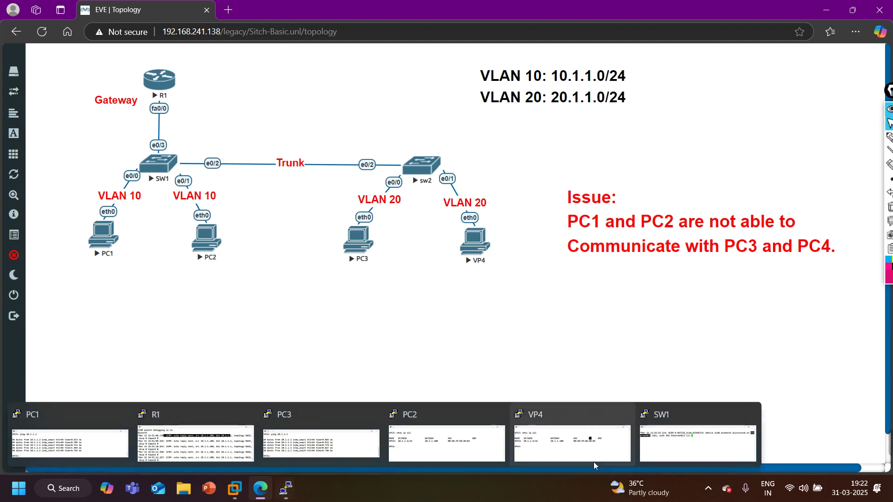
{"action": "left_click", "coordinate": [698, 435]}
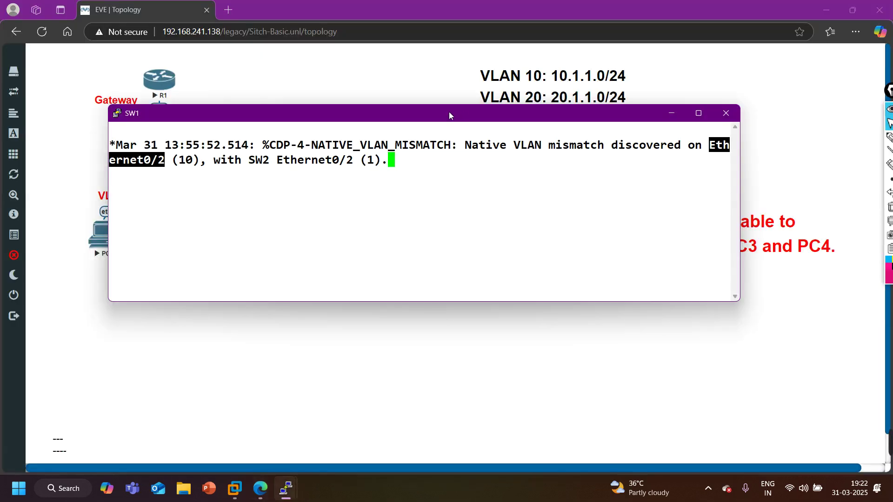
{"action": "left_click", "coordinate": [161, 203]}
{"action": "left_click", "coordinate": [671, 113]}
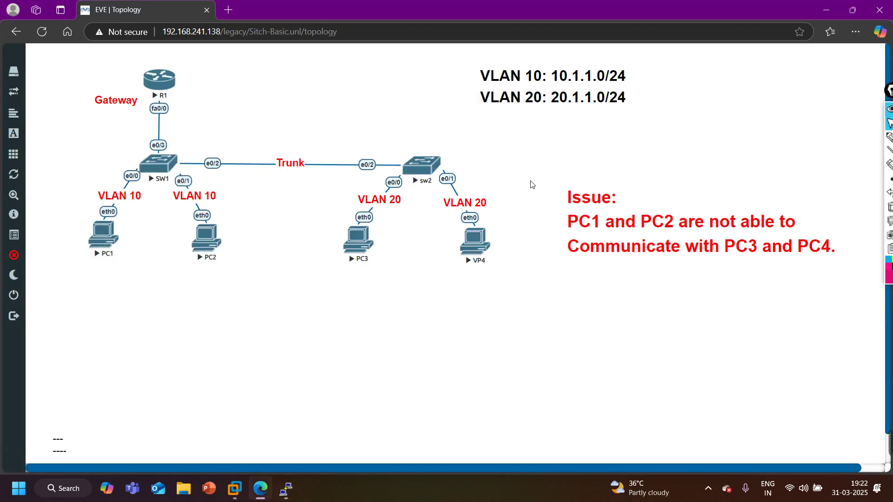
Open sw2's console session, enter privileged EXEC mode and place its window below the topology's PCs
{"action": "left_click", "coordinate": [412, 168]}
{"action": "left_click", "coordinate": [493, 97]}
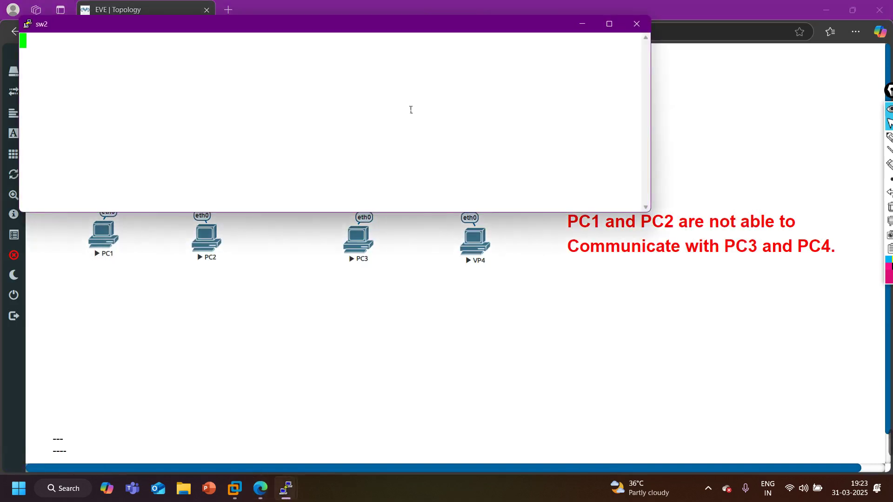
{"action": "key", "text": "Return"}
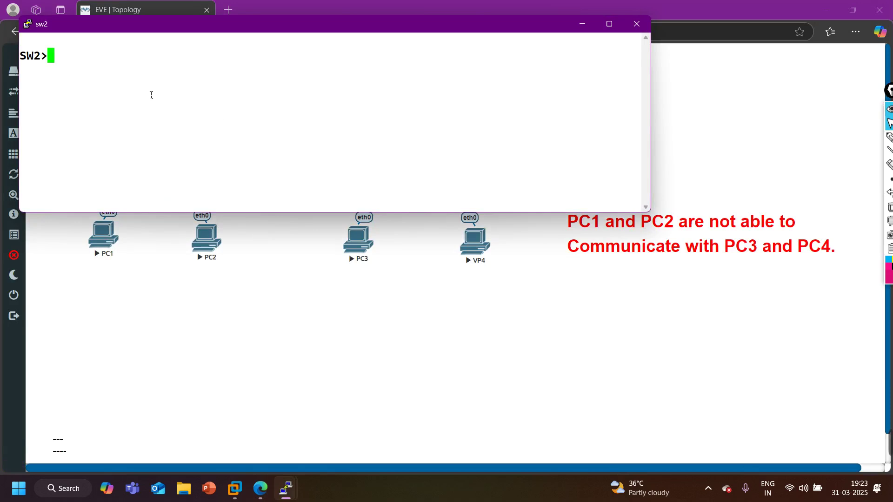
{"action": "type", "text": "en"}
{"action": "key", "text": "Return"}
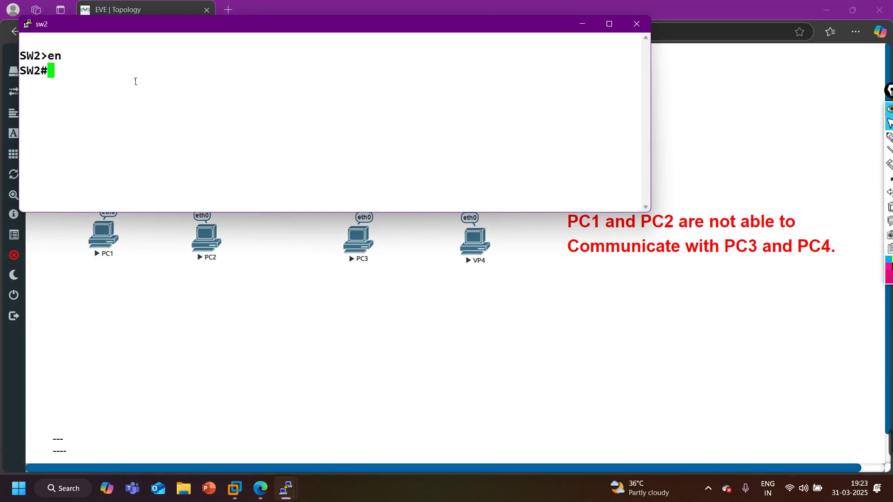
{"action": "left_click_drag", "start_coordinate": [171, 34], "coordinate": [281, 260]}
{"action": "left_click_drag", "start_coordinate": [338, 265], "coordinate": [337, 274]}
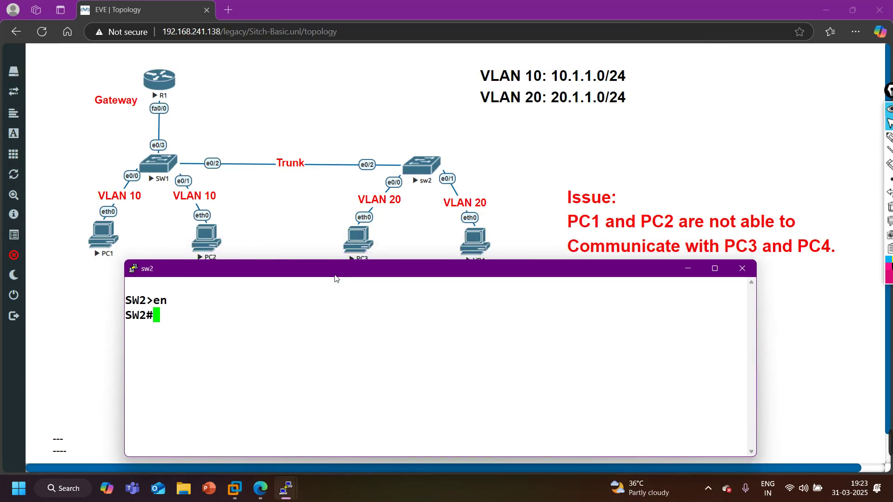
Bring SW1's console to the front, place its window below the topology's PCs and get a command prompt
{"action": "mouse_move", "coordinate": [294, 486]}
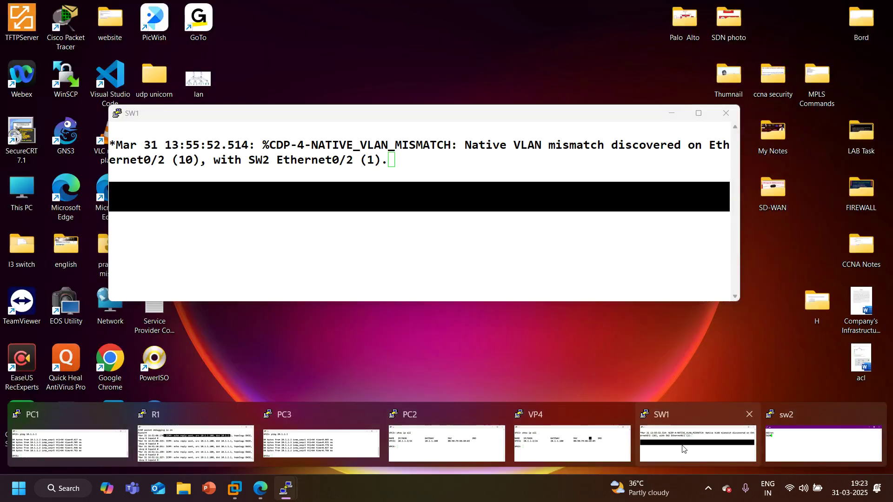
{"action": "left_click", "coordinate": [684, 449]}
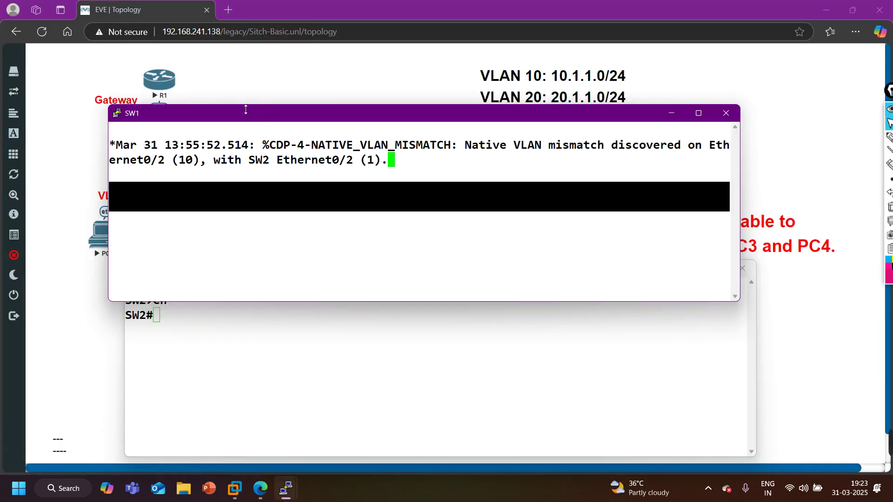
{"action": "double_click", "coordinate": [233, 110]}
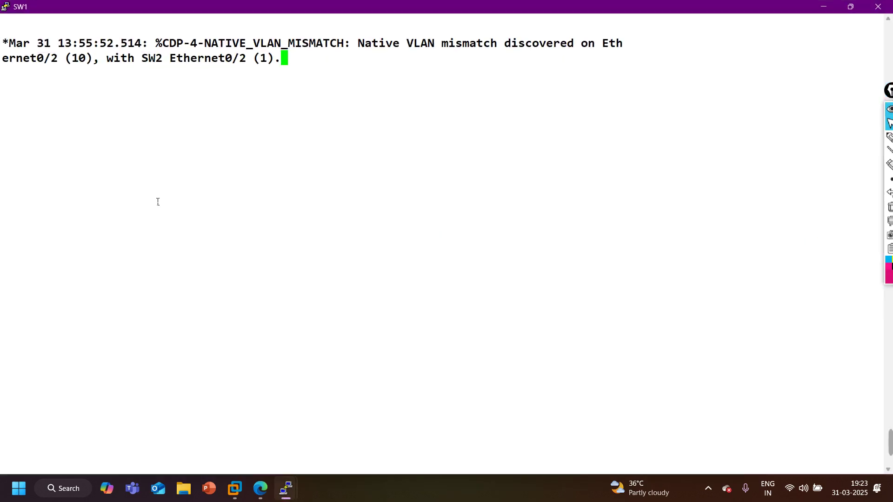
{"action": "left_click", "coordinate": [851, 7]}
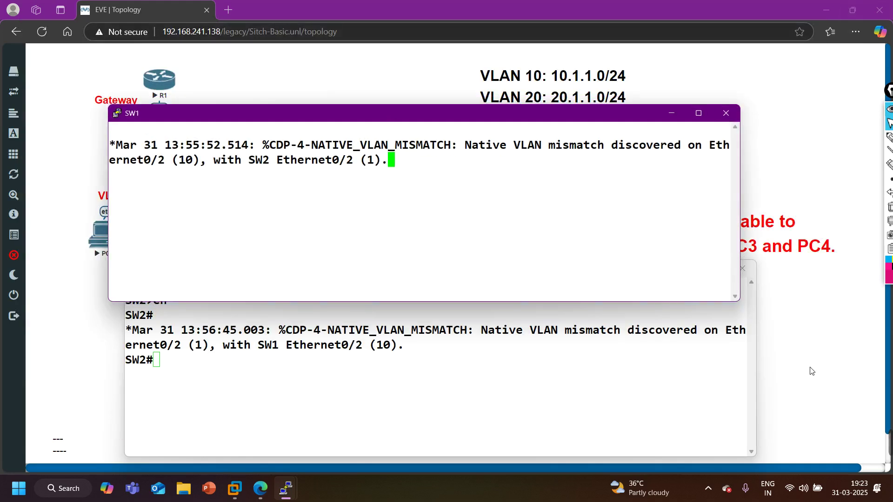
{"action": "mouse_move", "coordinate": [886, 442]}
{"action": "left_click", "coordinate": [634, 444]}
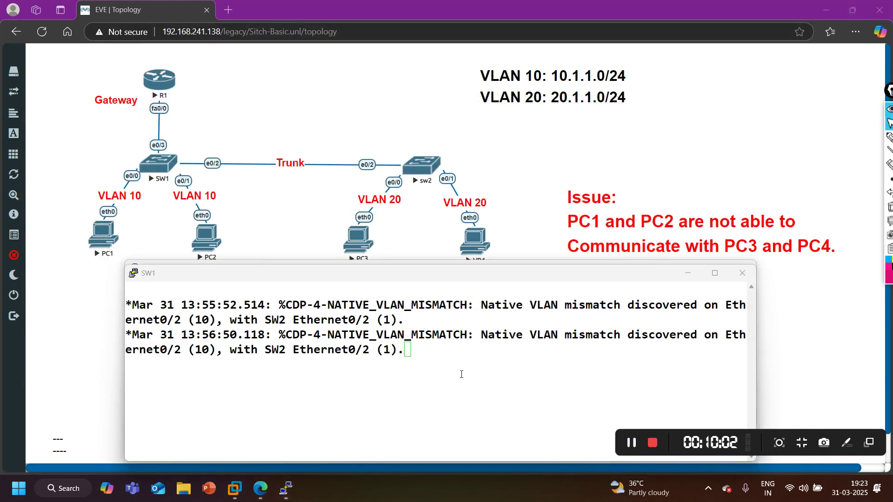
{"action": "left_click", "coordinate": [461, 375]}
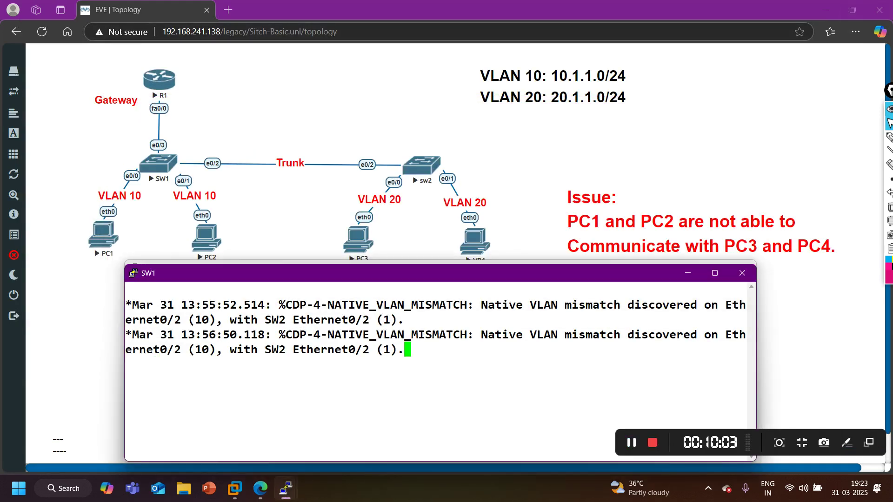
{"action": "key", "text": "Return"}
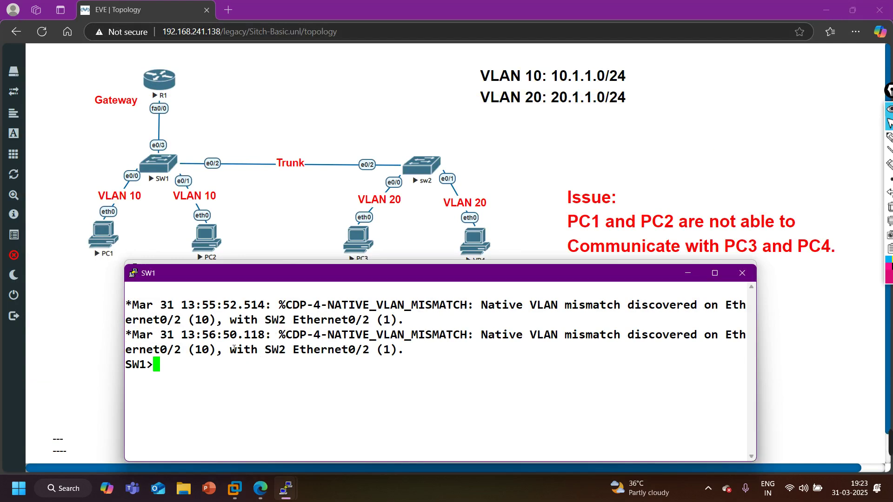
Highlight the latest native VLAN mismatch message in SW1's console, then enter privileged EXEC mode
{"action": "left_click_drag", "start_coordinate": [413, 337], "coordinate": [187, 350]}
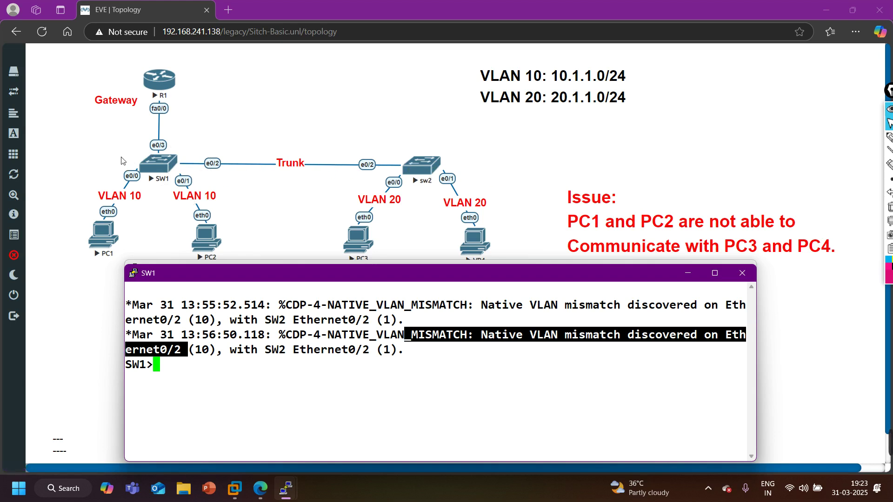
{"action": "left_click", "coordinate": [263, 365]}
{"action": "key", "text": "Return"}
{"action": "key", "text": "Return"}
{"action": "key", "text": "Return"}
{"action": "key", "text": "Return"}
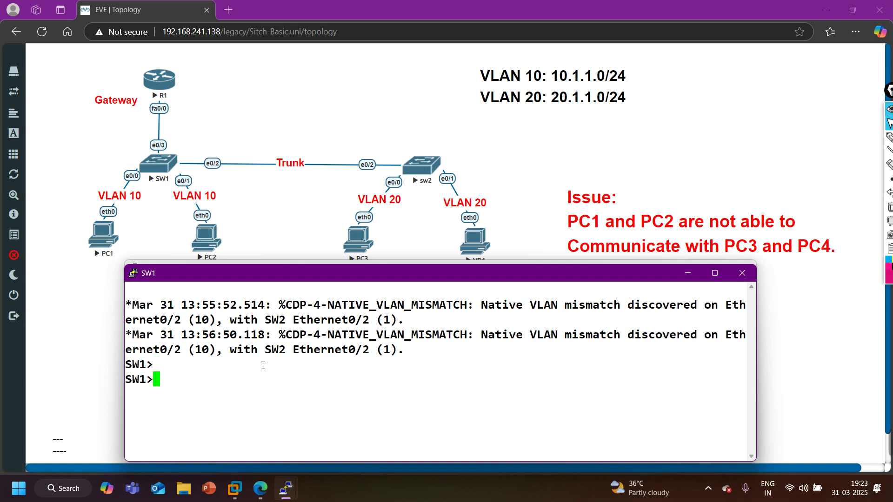
{"action": "type", "text": "en"}
{"action": "key", "text": "Return"}
Display SW1's trunk interfaces with show int trunk
{"action": "type", "text": "sh"}
{"action": "key", "text": "Tab"}
{"action": "type", "text": "int tr"}
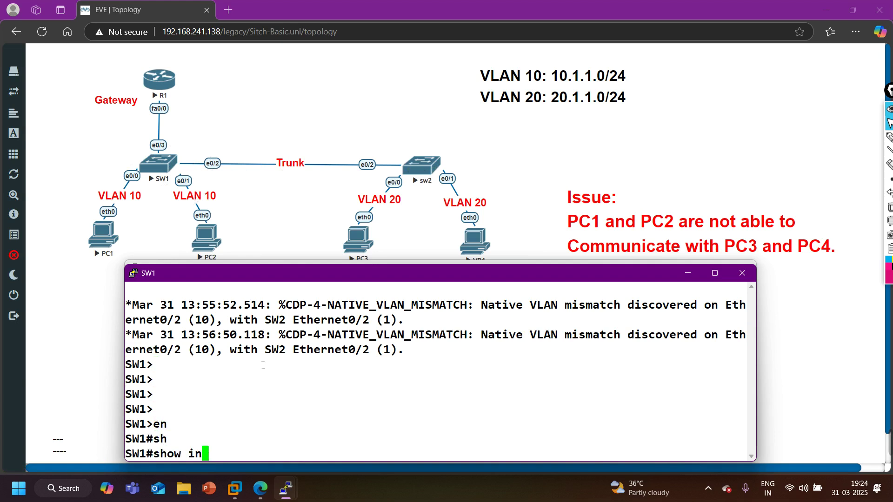
{"action": "key", "text": "Tab"}
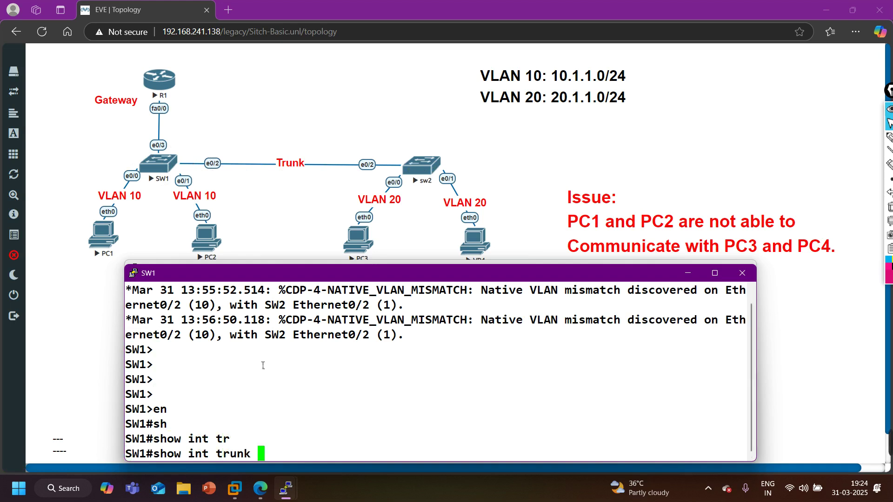
{"action": "key", "text": "Return"}
Examine the trunk status and native VLAN listed for Et0/2 and Et0/3, along with the VLANs allowed on each trunk
{"action": "scroll", "coordinate": [329, 371], "scroll_direction": "up", "scroll_amount": 3}
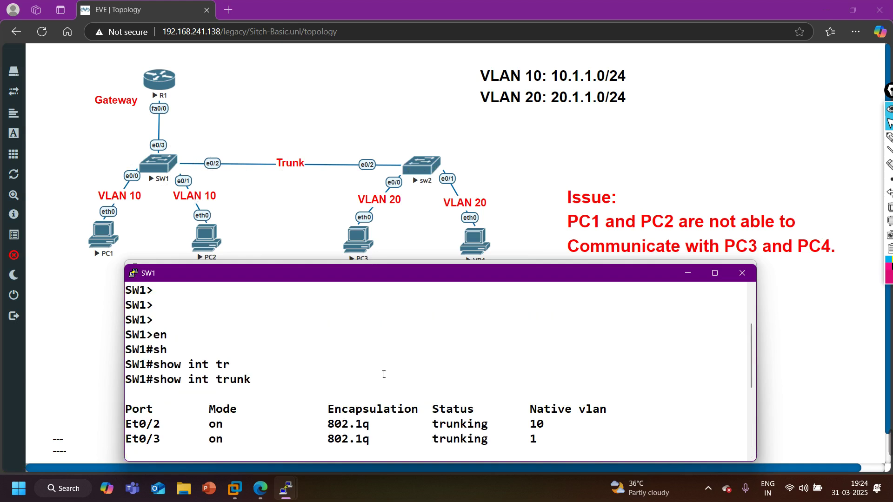
{"action": "scroll", "coordinate": [454, 377], "scroll_direction": "down", "scroll_amount": 1}
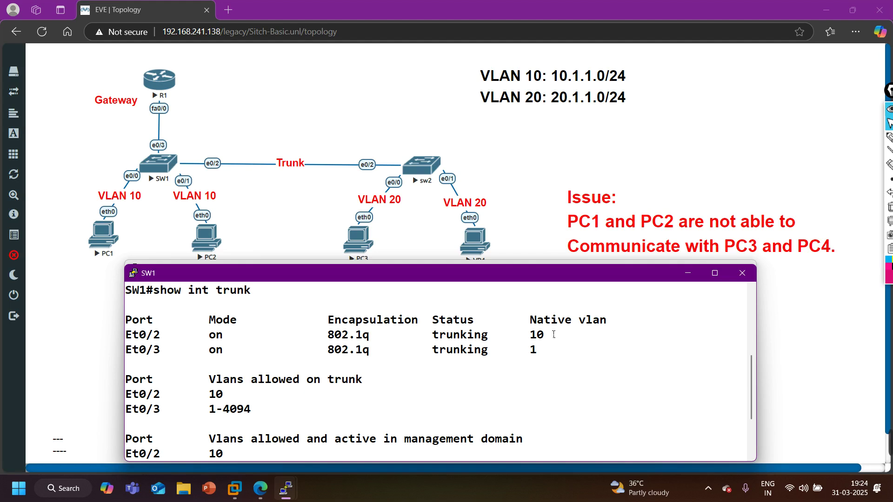
{"action": "left_click_drag", "start_coordinate": [555, 339], "coordinate": [125, 340]}
{"action": "left_click", "coordinate": [136, 339]}
{"action": "left_click_drag", "start_coordinate": [141, 340], "coordinate": [557, 336]}
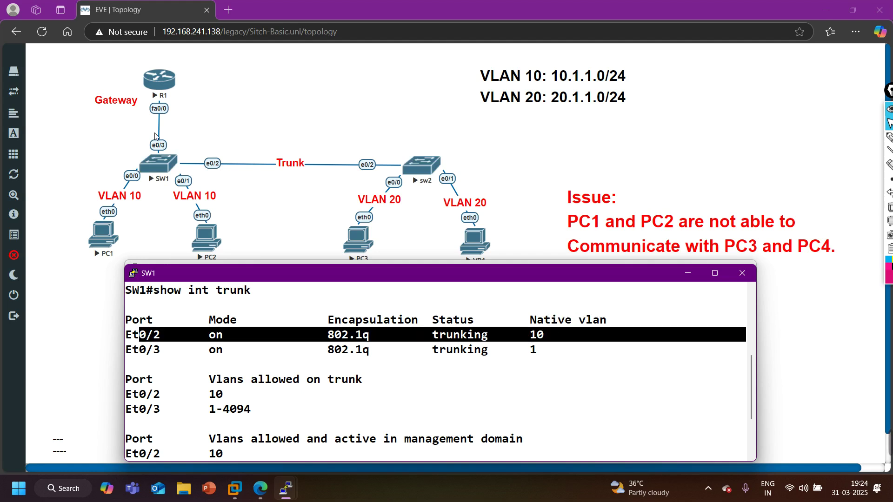
{"action": "left_click_drag", "start_coordinate": [135, 351], "coordinate": [547, 351]}
{"action": "scroll", "coordinate": [277, 380], "scroll_direction": "up", "scroll_amount": 4}
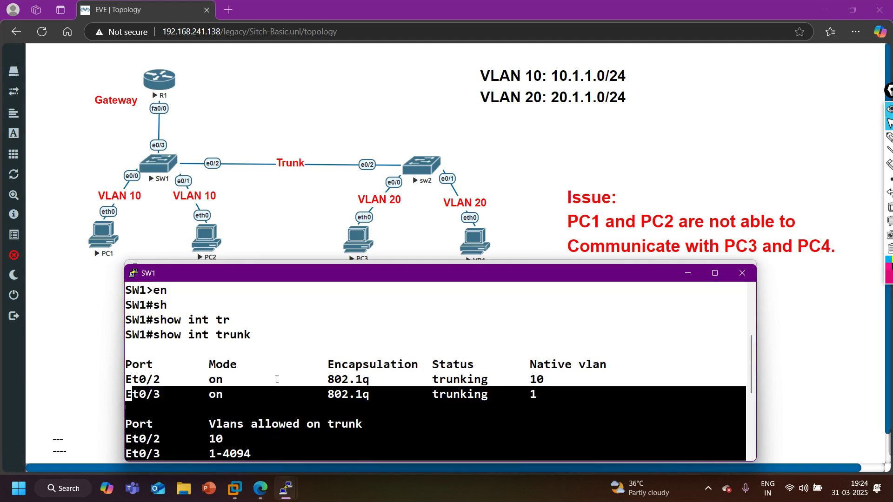
{"action": "left_click_drag", "start_coordinate": [538, 403], "coordinate": [594, 382]}
{"action": "scroll", "coordinate": [357, 336], "scroll_direction": "down", "scroll_amount": 4}
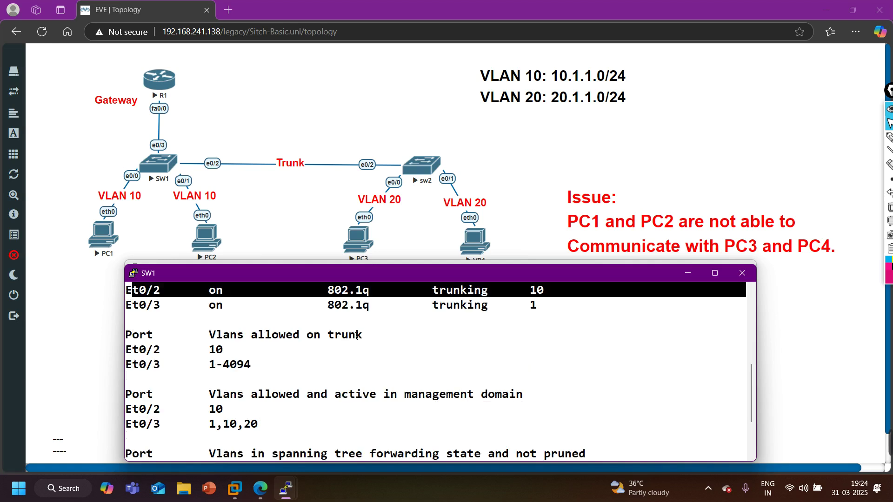
Run the show spanning-tree command on SW1 and page through its output to the VLAN0010 section
{"action": "key", "text": "Return"}
{"action": "key", "text": "Return"}
{"action": "key", "text": "Return"}
{"action": "type", "text": "sh"}
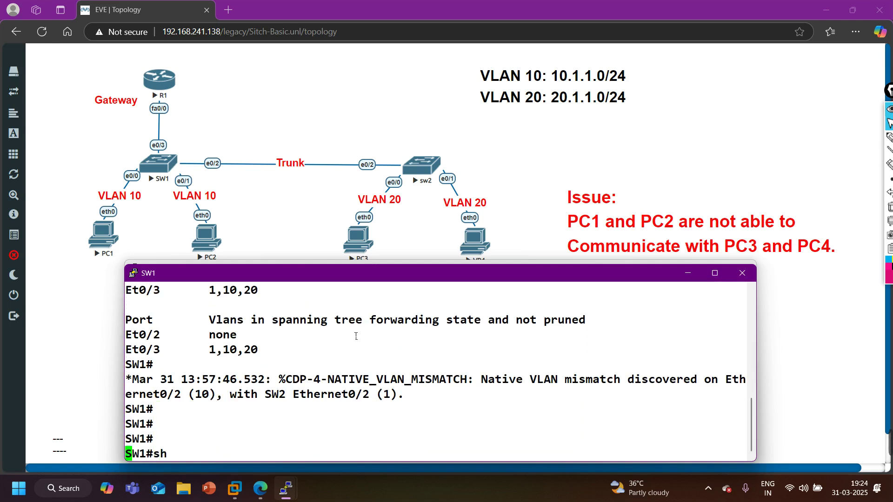
{"action": "key", "text": "Tab"}
{"action": "type", "text": "sp"}
{"action": "key", "text": "Tab"}
{"action": "key", "text": "Return"}
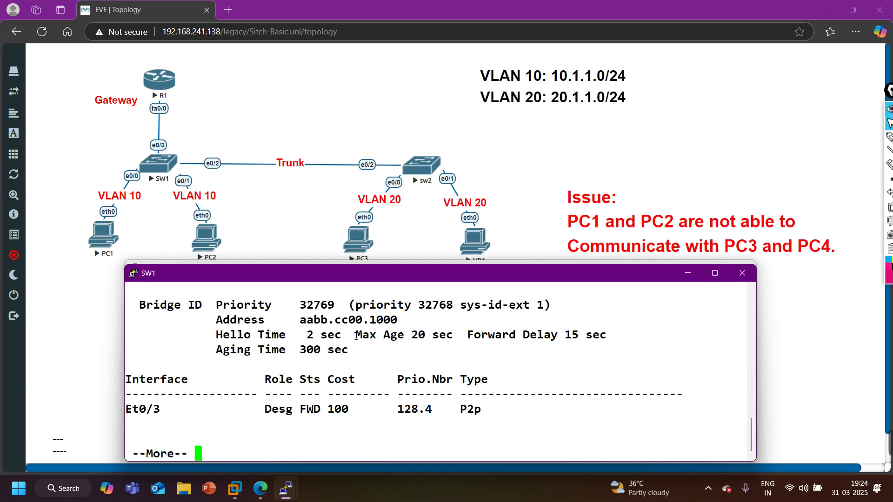
{"action": "key", "text": "Return"}
{"action": "key", "text": "Return"}
{"action": "key", "text": "Return"}
{"action": "key", "text": "Return"}
{"action": "key", "text": "Return"}
{"action": "key", "text": "Return"}
{"action": "key", "text": "Return"}
{"action": "key", "text": "Return"}
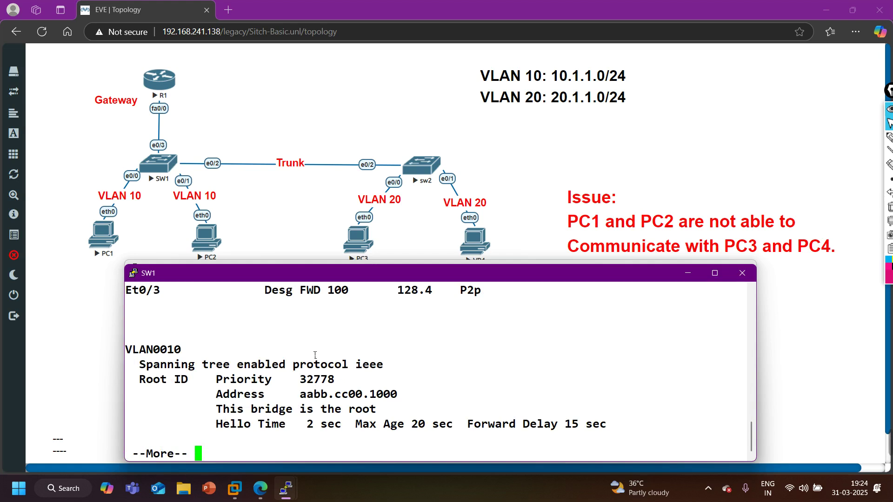
Review the VLAN0001 and VLAN0010 sections of the spanning-tree output down to the VLAN 10 interface table
{"action": "scroll", "coordinate": [356, 336], "scroll_direction": "up", "scroll_amount": 8}
{"action": "scroll", "coordinate": [267, 373], "scroll_direction": "down", "scroll_amount": 2}
{"action": "scroll", "coordinate": [268, 373], "scroll_direction": "up", "scroll_amount": 2}
{"action": "left_click_drag", "start_coordinate": [147, 350], "coordinate": [256, 380]}
{"action": "scroll", "coordinate": [256, 382], "scroll_direction": "down", "scroll_amount": 10}
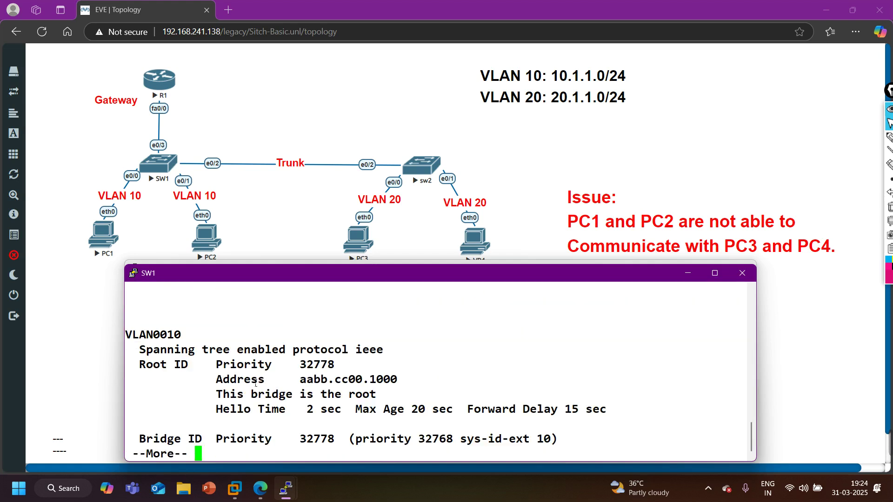
{"action": "left_click_drag", "start_coordinate": [146, 293], "coordinate": [292, 380]}
{"action": "scroll", "coordinate": [290, 380], "scroll_direction": "down", "scroll_amount": 3}
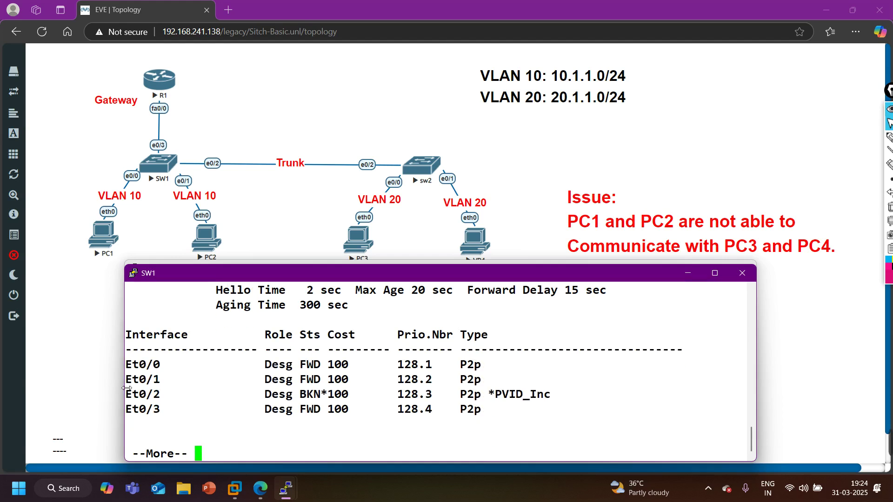
Examine the VLAN 10 spanning-tree interface table, highlighting the state and type entries of trunk port Et0/2
{"action": "left_click_drag", "start_coordinate": [139, 381], "coordinate": [518, 386]}
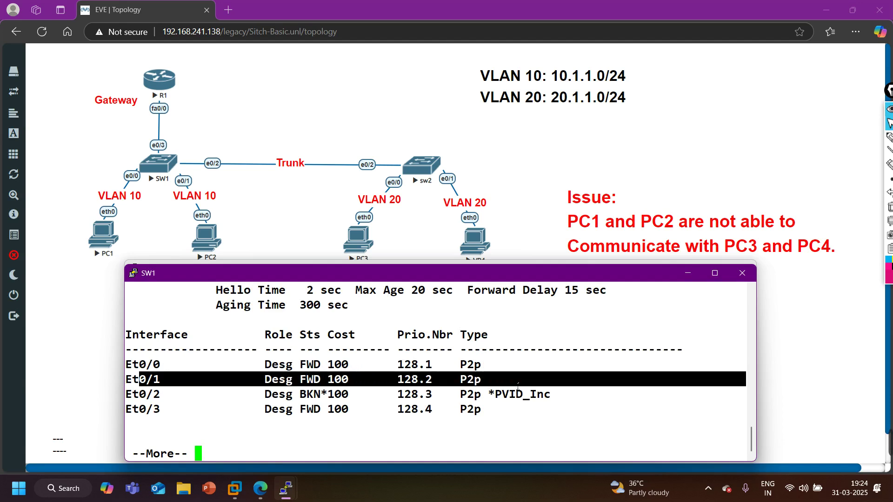
{"action": "left_click_drag", "start_coordinate": [139, 395], "coordinate": [421, 396]}
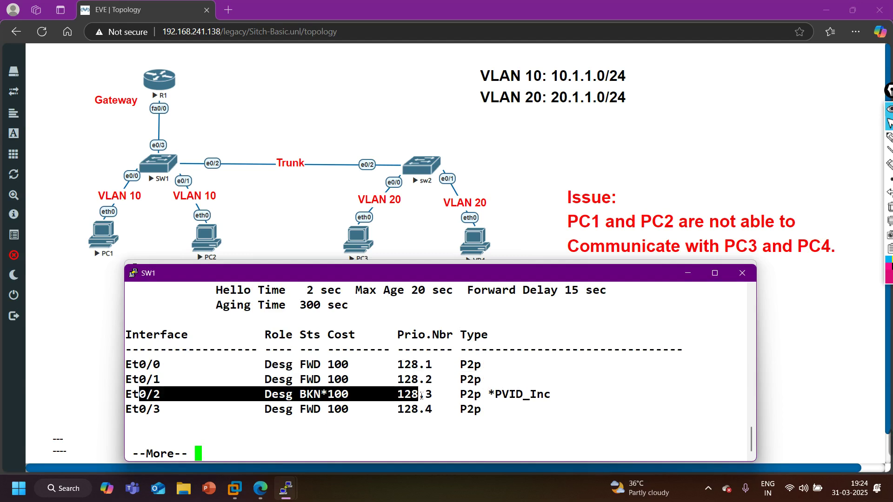
{"action": "key", "text": "space"}
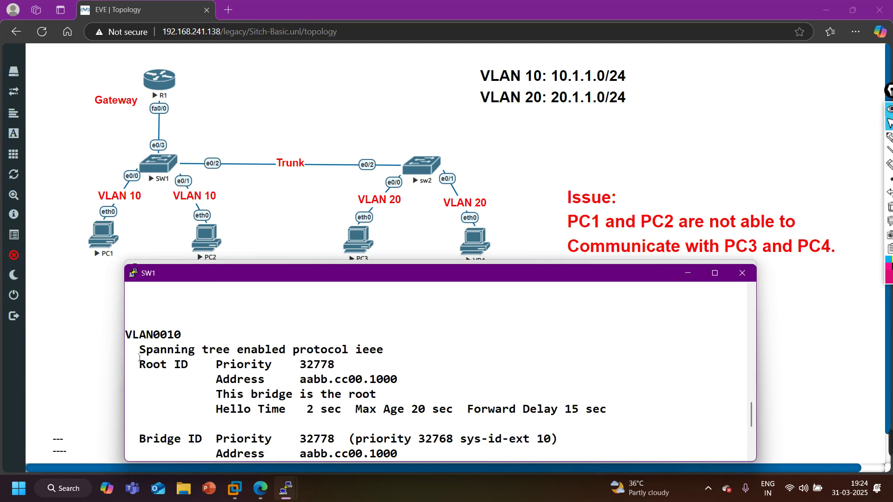
{"action": "left_click_drag", "start_coordinate": [141, 335], "coordinate": [206, 334]}
{"action": "scroll", "coordinate": [227, 375], "scroll_direction": "down", "scroll_amount": 4}
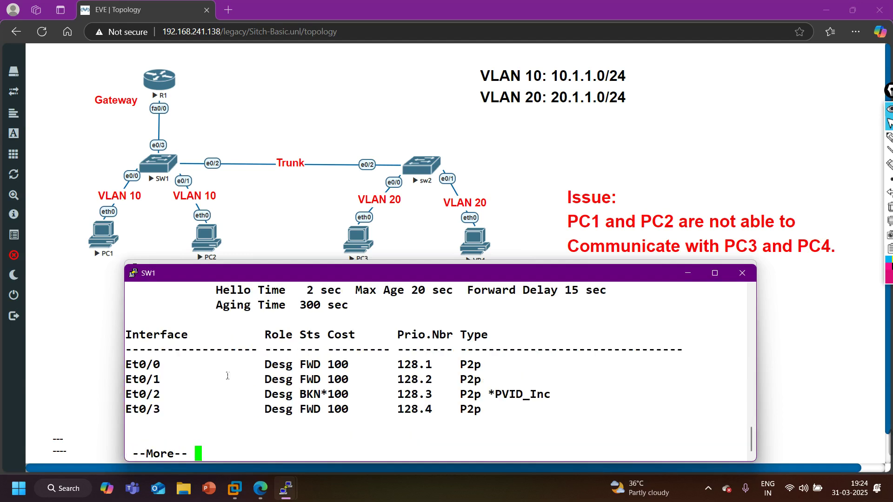
{"action": "left_click_drag", "start_coordinate": [139, 395], "coordinate": [352, 397]}
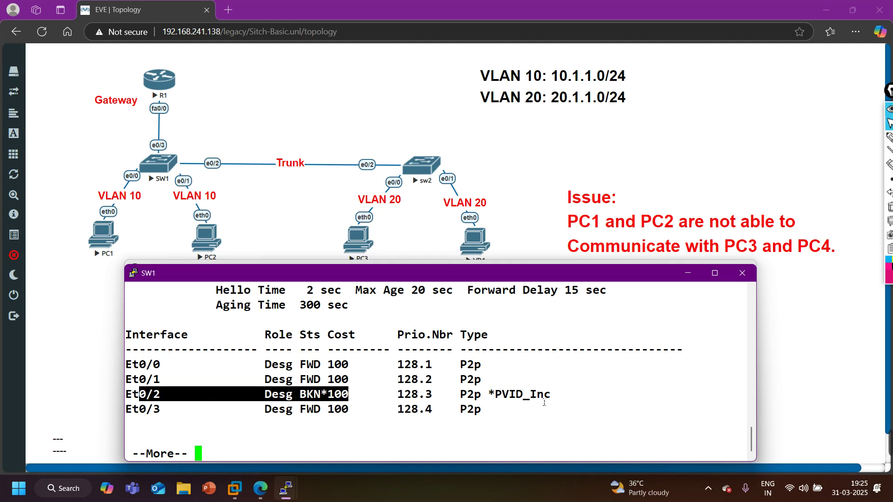
{"action": "left_click_drag", "start_coordinate": [488, 395], "coordinate": [564, 396]}
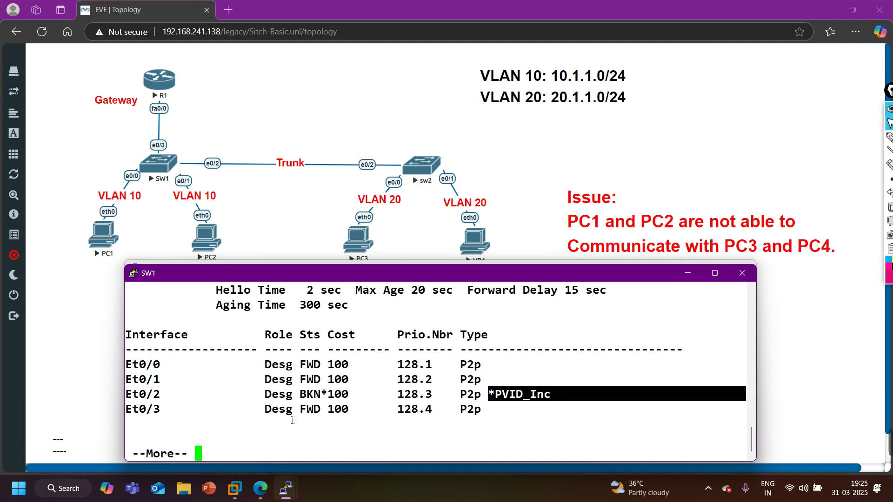
Leave the spanning-tree output and check SW1's port states with show int status
{"action": "key", "text": "space"}
{"action": "key", "text": "Return"}
{"action": "key", "text": "Return"}
{"action": "type", "text": "sh"}
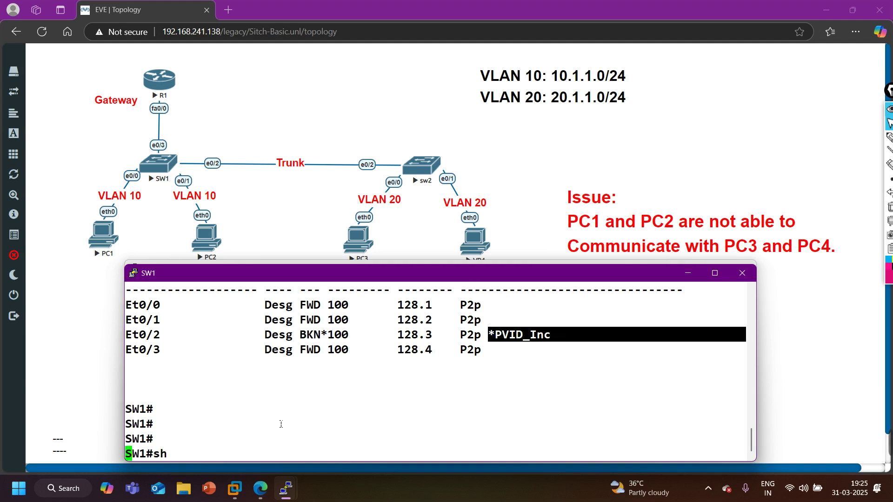
{"action": "key", "text": "Tab"}
{"action": "type", "text": "int st"}
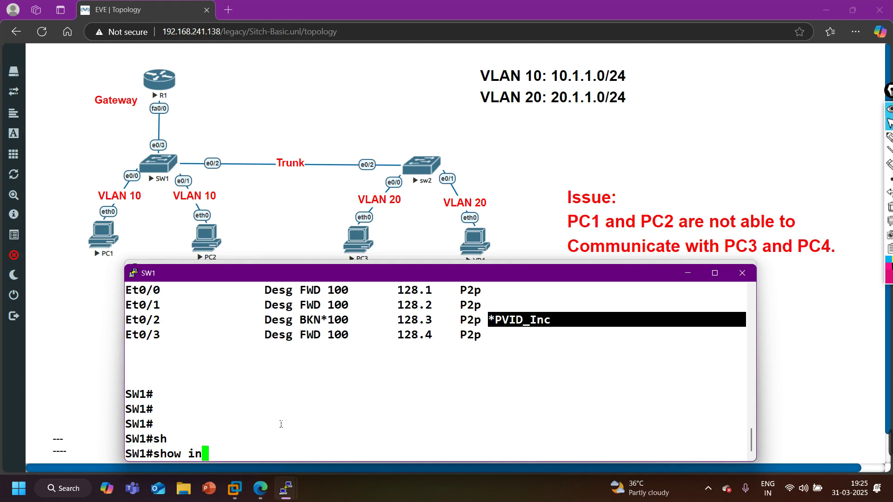
{"action": "key", "text": "Tab"}
{"action": "type", "text": "u"}
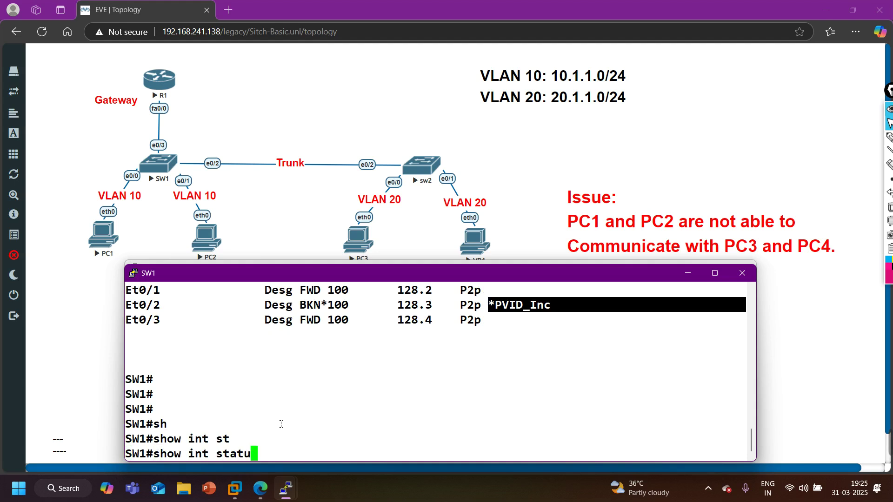
{"action": "key", "text": "Tab"}
{"action": "key", "text": "Return"}
{"action": "left_click_drag", "start_coordinate": [141, 424], "coordinate": [460, 424]}
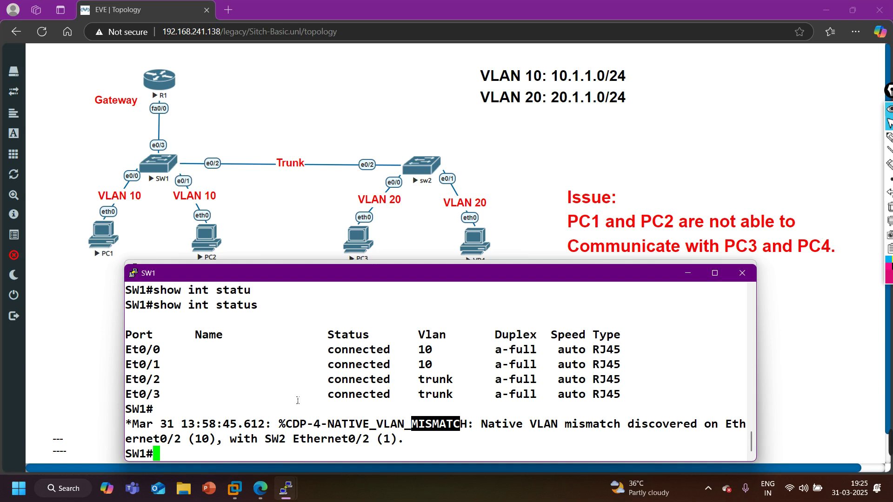
Run show spanning-tree on SW1 again and page through to the VLAN 10 interface table
{"action": "key", "text": "Return"}
{"action": "key", "text": "Return"}
{"action": "key", "text": "Up"}
{"action": "key", "text": "BackSpace"}
{"action": "key", "text": "BackSpace"}
{"action": "key", "text": "BackSpace"}
{"action": "key", "text": "BackSpace"}
{"action": "key", "text": "BackSpace"}
{"action": "key", "text": "BackSpace"}
{"action": "key", "text": "BackSpace"}
{"action": "key", "text": "BackSpace"}
{"action": "key", "text": "BackSpace"}
{"action": "key", "text": "BackSpace"}
{"action": "type", "text": "span"}
{"action": "key", "text": "Tab"}
{"action": "key", "text": "Return"}
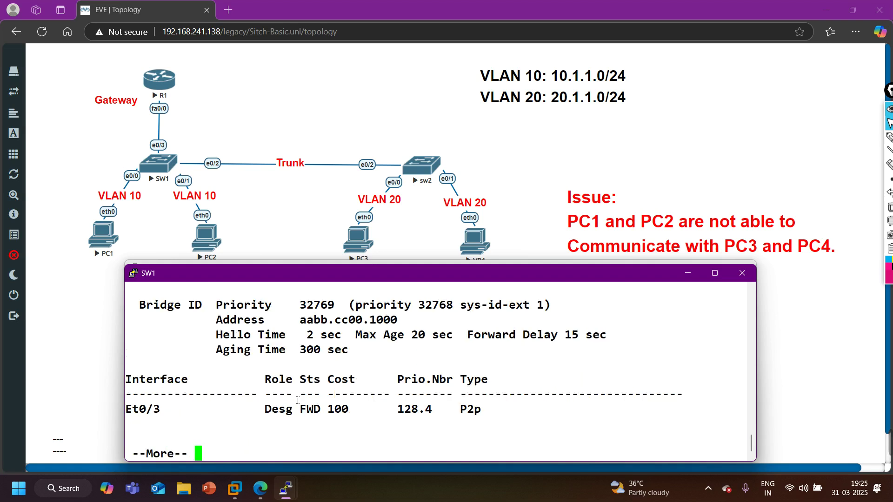
{"action": "key", "text": "Return"}
{"action": "key", "text": "Return"}
{"action": "key", "text": "Return"}
{"action": "key", "text": "Return"}
{"action": "key", "text": "Return"}
{"action": "key", "text": "Return"}
{"action": "key", "text": "Return"}
{"action": "key", "text": "Return"}
{"action": "key", "text": "Return"}
{"action": "key", "text": "Return"}
{"action": "key", "text": "Return"}
{"action": "key", "text": "Return"}
{"action": "key", "text": "Return"}
{"action": "key", "text": "Return"}
{"action": "key", "text": "Return"}
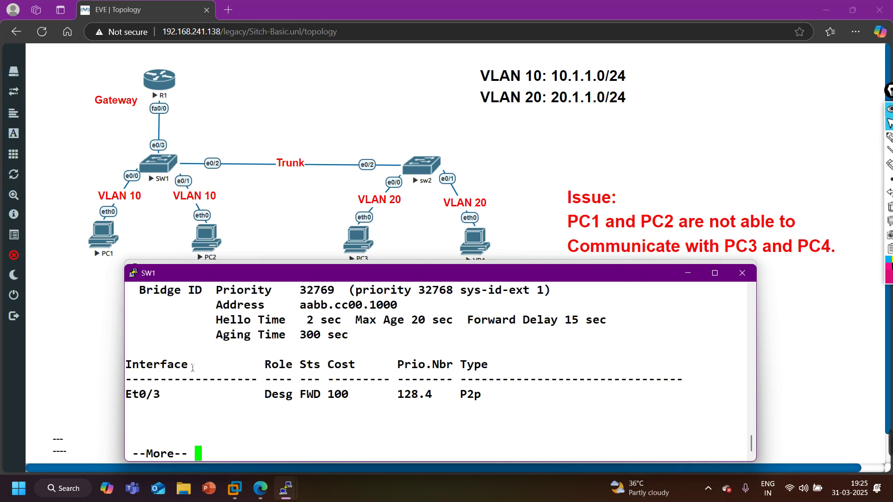
{"action": "key", "text": "Return"}
{"action": "key", "text": "Return"}
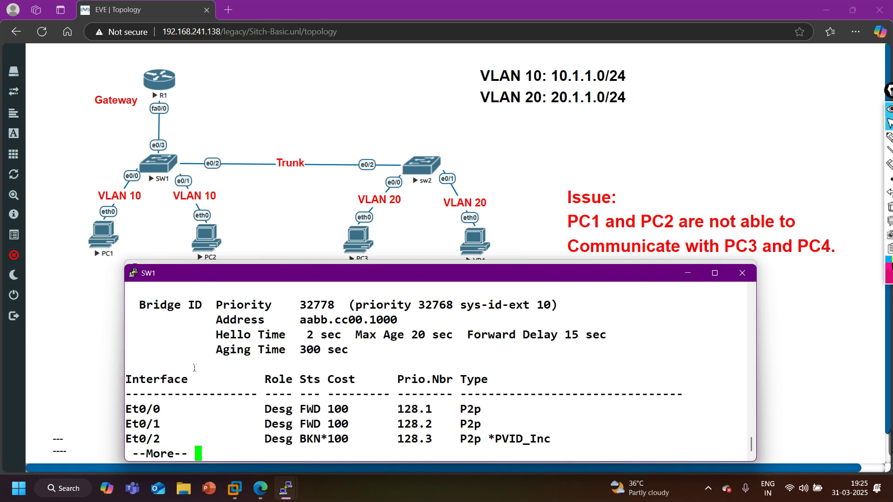
Examine which interface is listed under VLAN0001 in the spanning-tree output, highlighting the VLAN name and its port
{"action": "scroll", "coordinate": [200, 354], "scroll_direction": "up", "scroll_amount": 10}
{"action": "scroll", "coordinate": [208, 343], "scroll_direction": "up", "scroll_amount": 2}
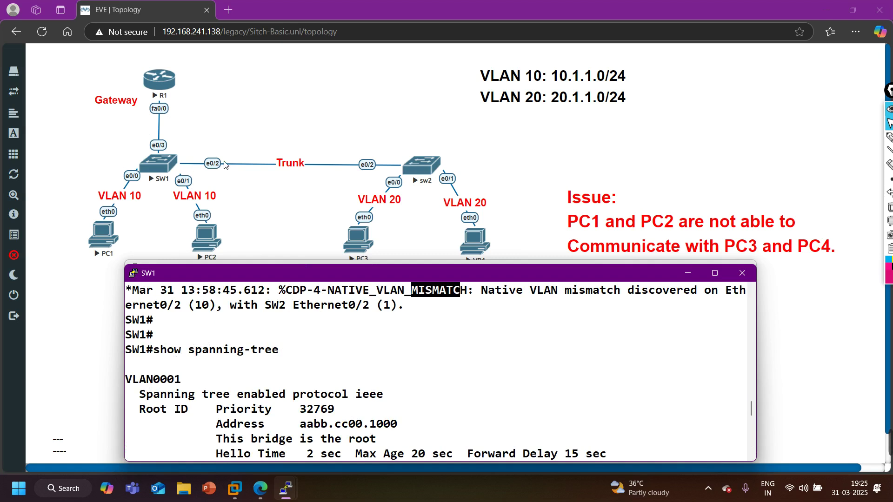
{"action": "left_click_drag", "start_coordinate": [146, 380], "coordinate": [213, 380]}
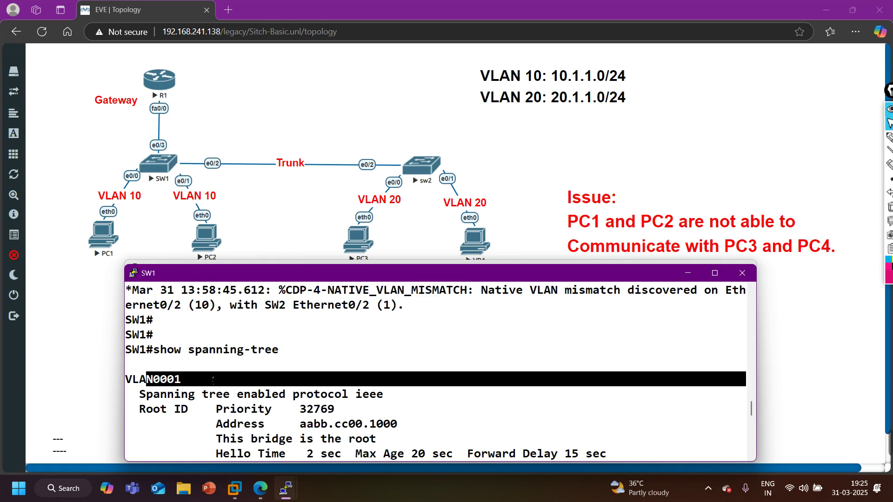
{"action": "scroll", "coordinate": [212, 380], "scroll_direction": "down", "scroll_amount": 7}
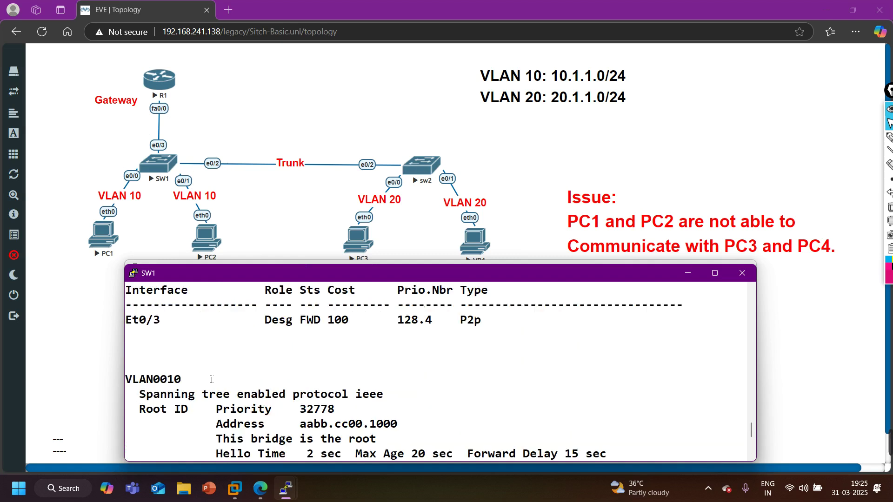
{"action": "left_click_drag", "start_coordinate": [134, 322], "coordinate": [201, 322]}
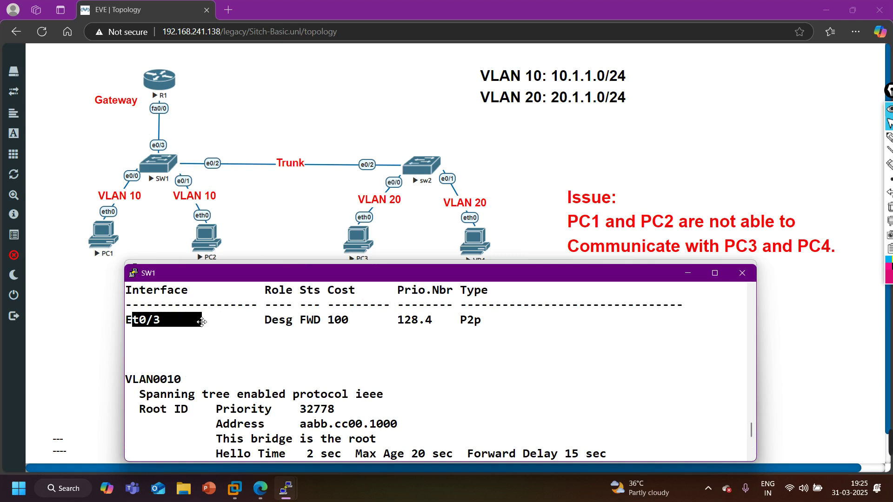
Circle SW1's VLAN 10 access links and its e0/2 trunk port on the topology with the pink annotation pen
{"action": "left_click", "coordinate": [889, 138]}
{"action": "mouse_move", "coordinate": [196, 172]}
{"action": "left_mouse_down"}
{"action": "mouse_move", "coordinate": [93, 184]}
{"action": "mouse_move", "coordinate": [221, 207]}
{"action": "mouse_move", "coordinate": [169, 172]}
{"action": "mouse_move", "coordinate": [226, 138]}
{"action": "mouse_move", "coordinate": [221, 145]}
{"action": "left_mouse_up"}
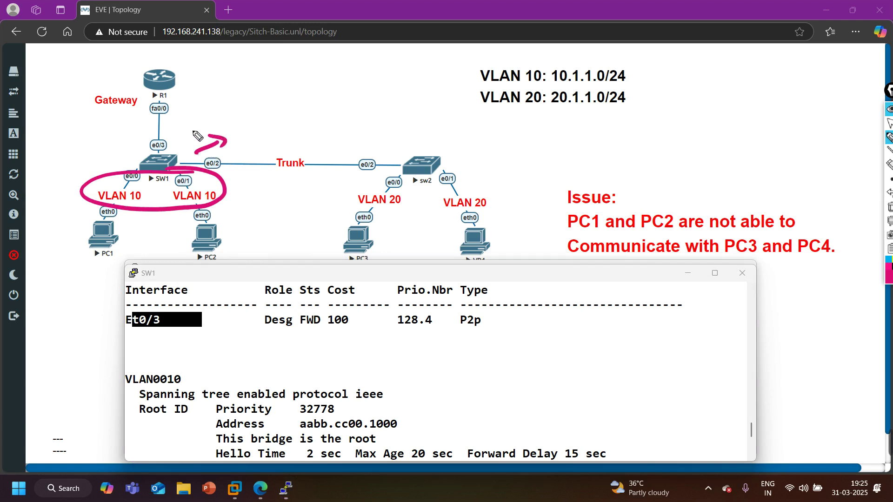
{"action": "mouse_move", "coordinate": [218, 154]}
{"action": "left_mouse_down"}
{"action": "mouse_move", "coordinate": [235, 173]}
{"action": "mouse_move", "coordinate": [208, 177]}
{"action": "mouse_move", "coordinate": [249, 158]}
{"action": "mouse_move", "coordinate": [205, 179]}
{"action": "left_mouse_up"}
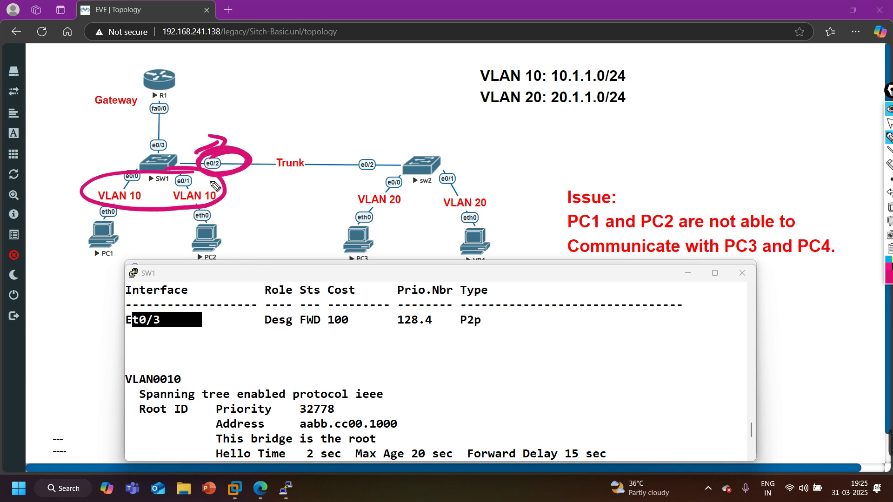
{"action": "left_click", "coordinate": [890, 124]}
Return to SW1's console, review the VLAN 10 interface table and page to the end of the spanning-tree output
{"action": "left_click", "coordinate": [347, 439]}
{"action": "scroll", "coordinate": [325, 410], "scroll_direction": "down", "scroll_amount": 4}
{"action": "scroll", "coordinate": [300, 391], "scroll_direction": "down", "scroll_amount": 2}
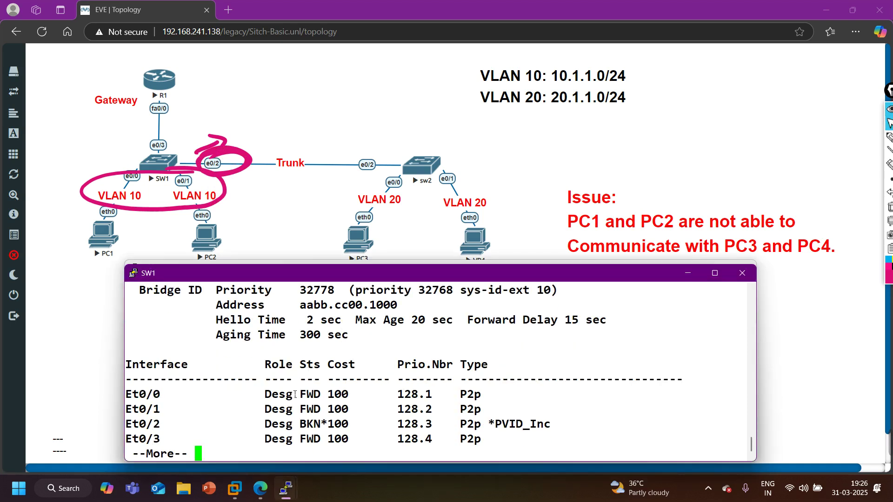
{"action": "key", "text": "space"}
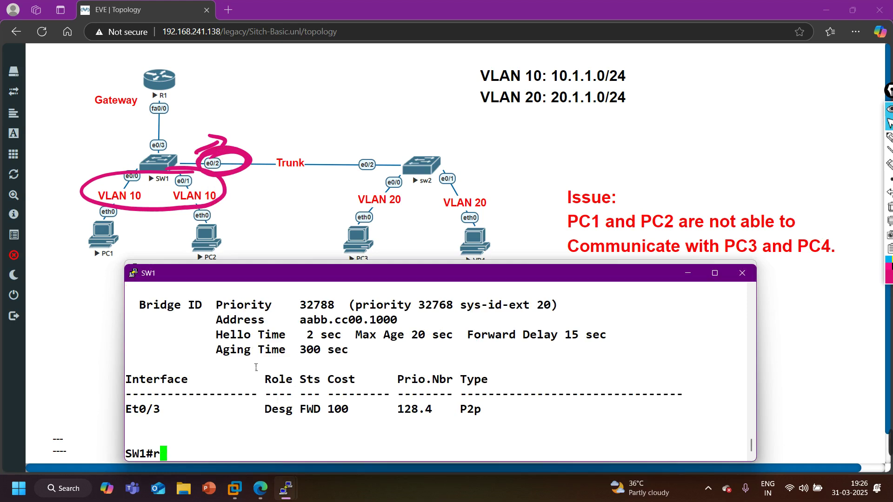
Review the VLAN0010 and VLAN0020 sections of SW1's spanning-tree output, checking their root bridge lines
{"action": "scroll", "coordinate": [256, 366], "scroll_direction": "up", "scroll_amount": 4}
{"action": "scroll", "coordinate": [256, 366], "scroll_direction": "down", "scroll_amount": 2}
{"action": "scroll", "coordinate": [256, 366], "scroll_direction": "up", "scroll_amount": 2}
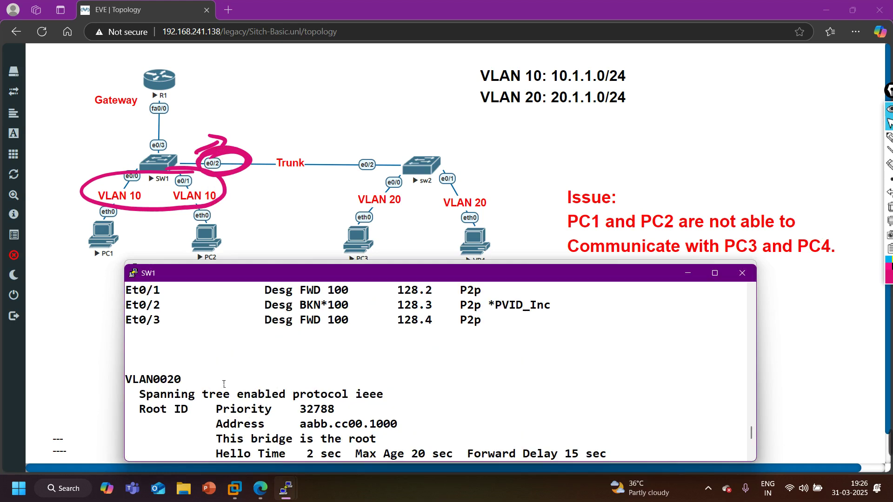
{"action": "scroll", "coordinate": [226, 383], "scroll_direction": "up", "scroll_amount": 6}
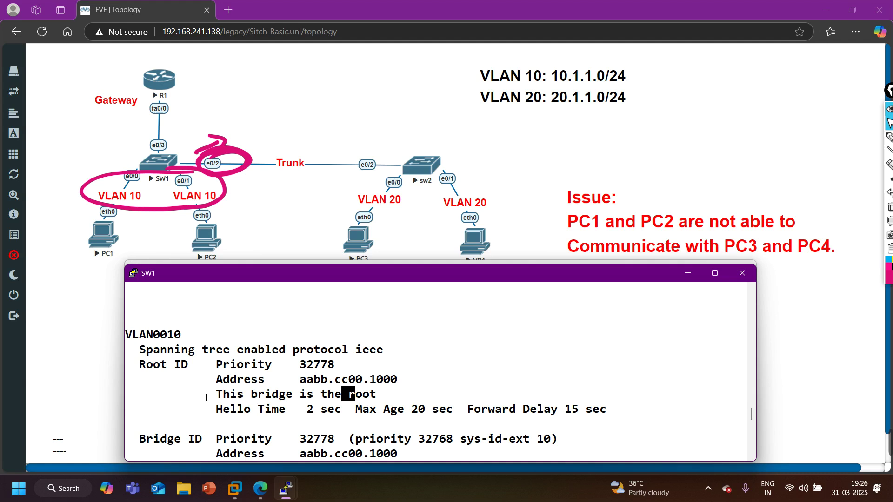
{"action": "type", "text": "r"}
{"action": "scroll", "coordinate": [248, 349], "scroll_direction": "up", "scroll_amount": 4}
{"action": "left_click_drag", "start_coordinate": [220, 395], "coordinate": [395, 405]}
{"action": "left_click", "coordinate": [395, 406]}
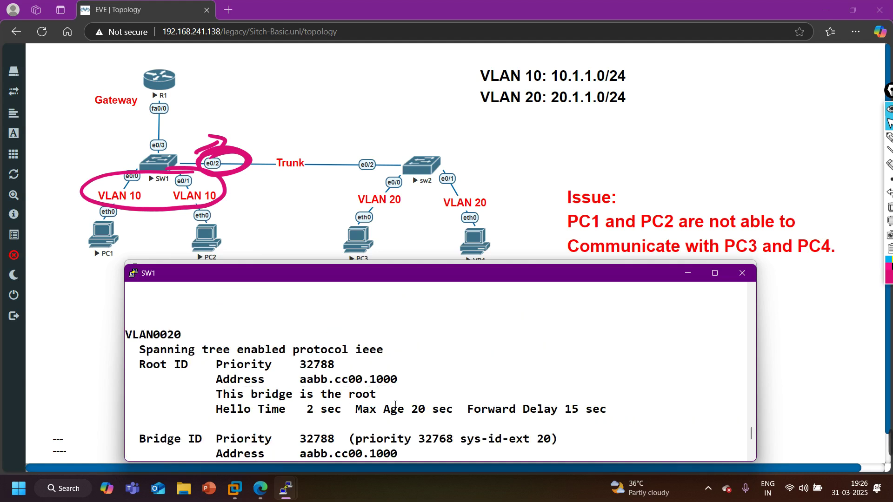
Highlight the root bridge line and the Et0/2 row in the VLAN0010 section of SW1's spanning-tree output
{"action": "scroll", "coordinate": [390, 402], "scroll_direction": "up", "scroll_amount": 4}
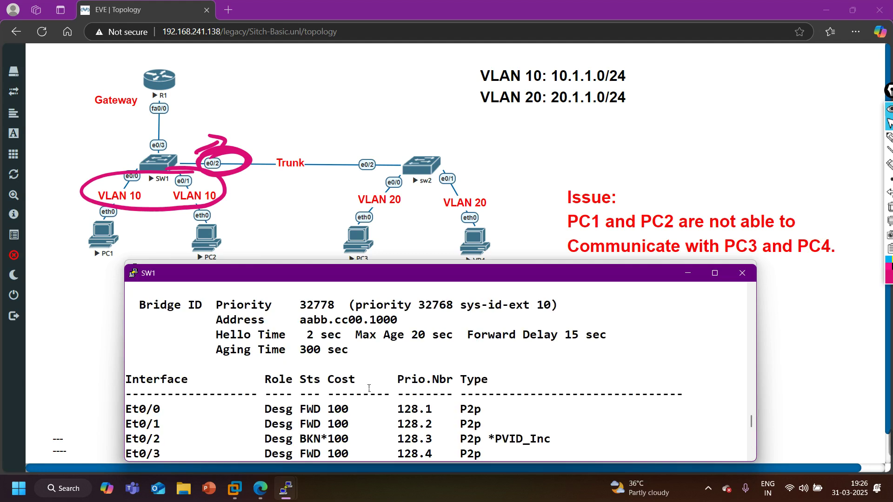
{"action": "scroll", "coordinate": [213, 351], "scroll_direction": "up", "scroll_amount": 2}
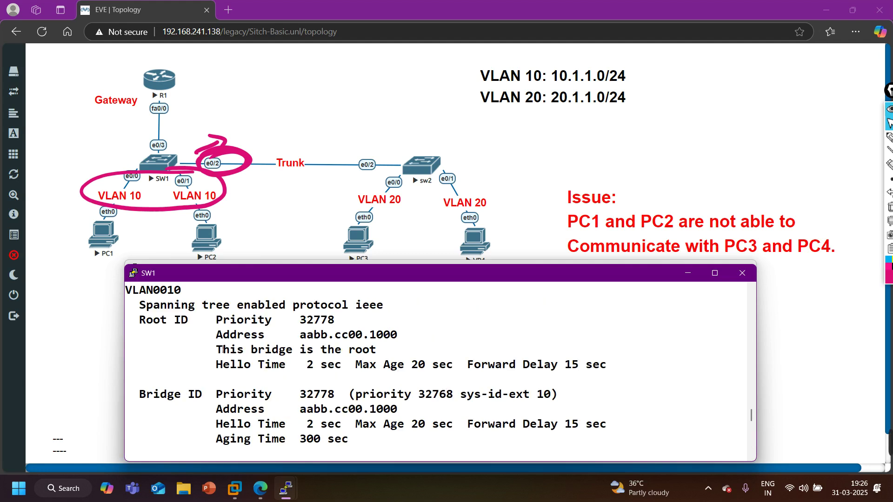
{"action": "left_click_drag", "start_coordinate": [212, 358], "coordinate": [388, 361]}
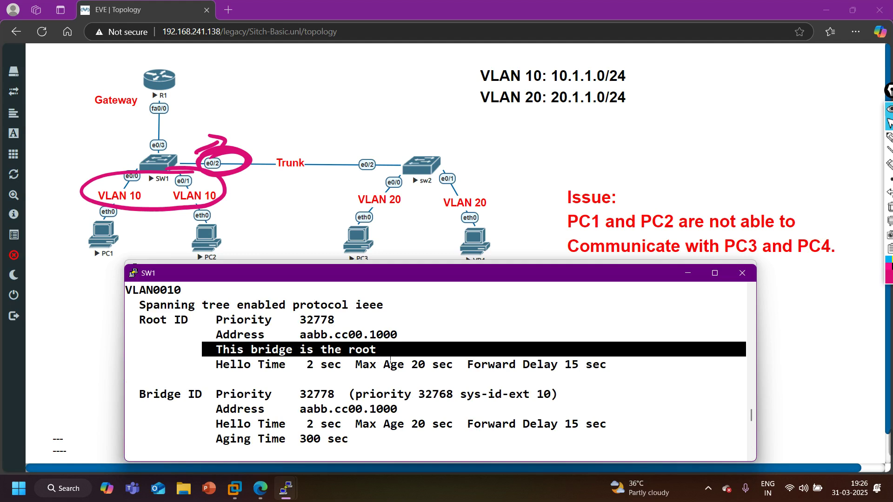
{"action": "scroll", "coordinate": [288, 382], "scroll_direction": "down", "scroll_amount": 2}
{"action": "left_click_drag", "start_coordinate": [155, 440], "coordinate": [400, 437]}
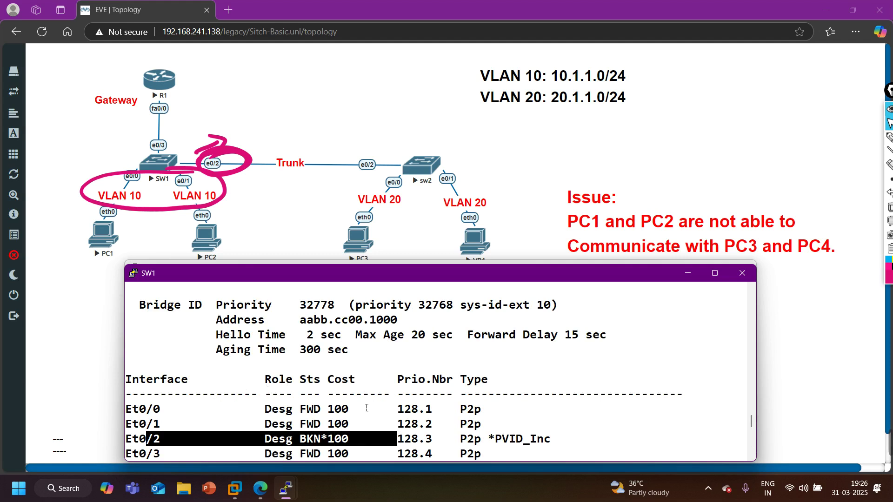
Examine the VLAN0020 section of the spanning-tree output, highlighting its root bridge line and the Et0/3 row
{"action": "type", "text": "r"}
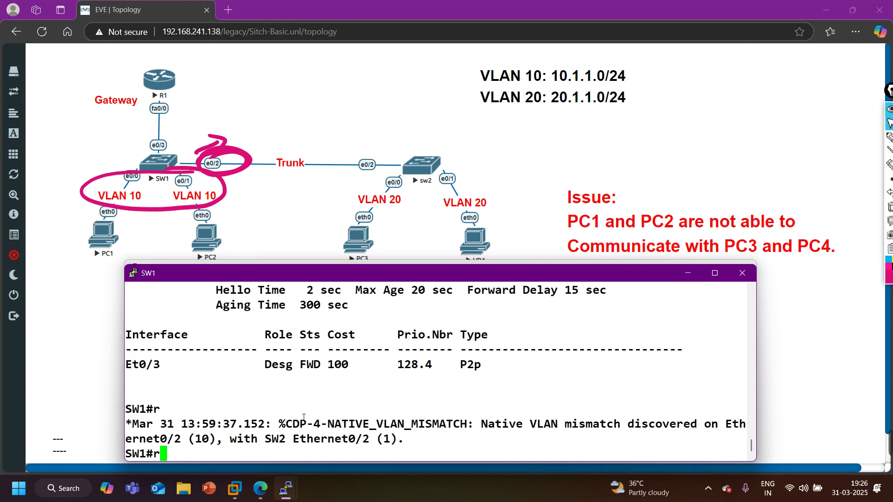
{"action": "scroll", "coordinate": [301, 410], "scroll_direction": "up", "scroll_amount": 6}
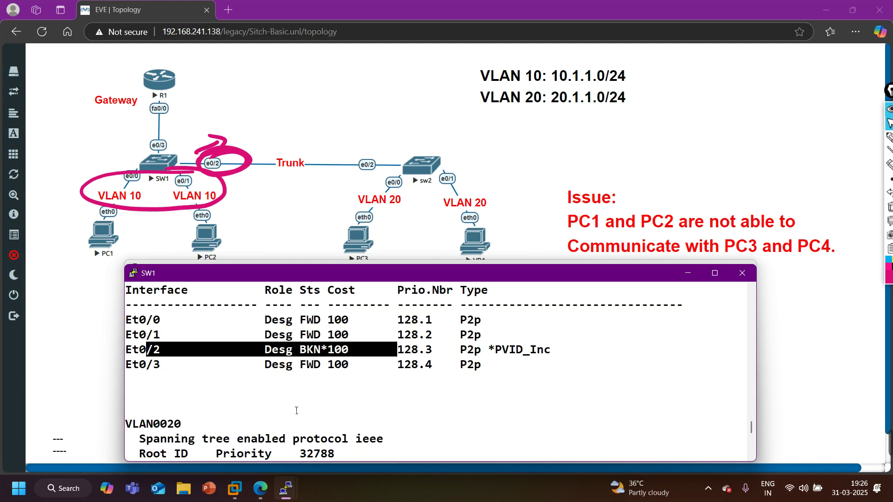
{"action": "scroll", "coordinate": [296, 410], "scroll_direction": "down", "scroll_amount": 2}
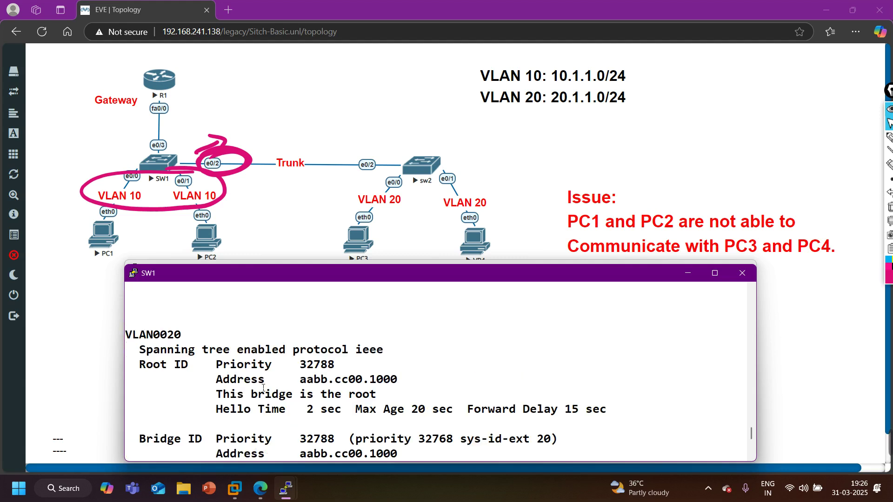
{"action": "left_click_drag", "start_coordinate": [210, 398], "coordinate": [400, 395]}
{"action": "scroll", "coordinate": [306, 393], "scroll_direction": "down", "scroll_amount": 2}
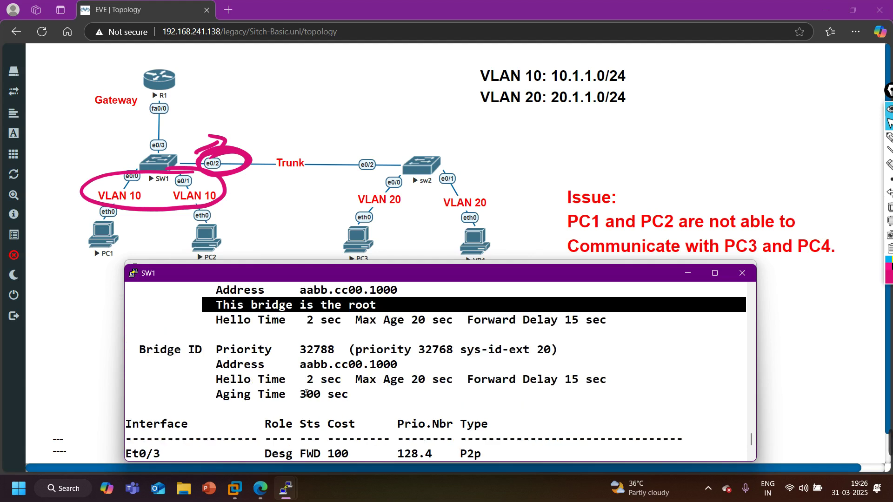
{"action": "type", "text": "r"}
{"action": "left_click_drag", "start_coordinate": [139, 368], "coordinate": [494, 374]}
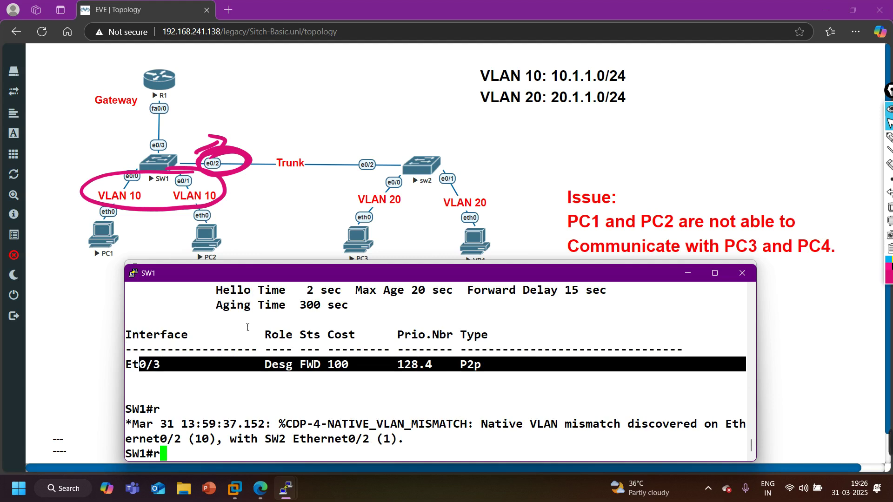
{"action": "scroll", "coordinate": [255, 327], "scroll_direction": "up", "scroll_amount": 2}
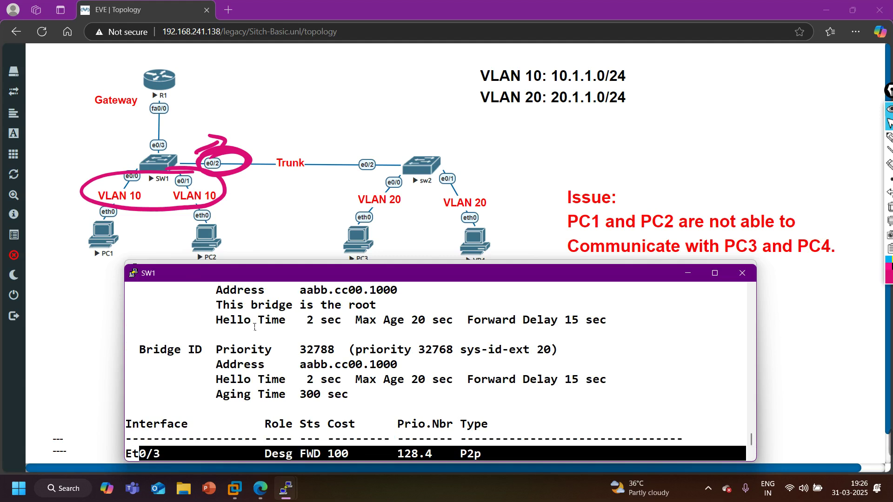
{"action": "type", "text": "r"}
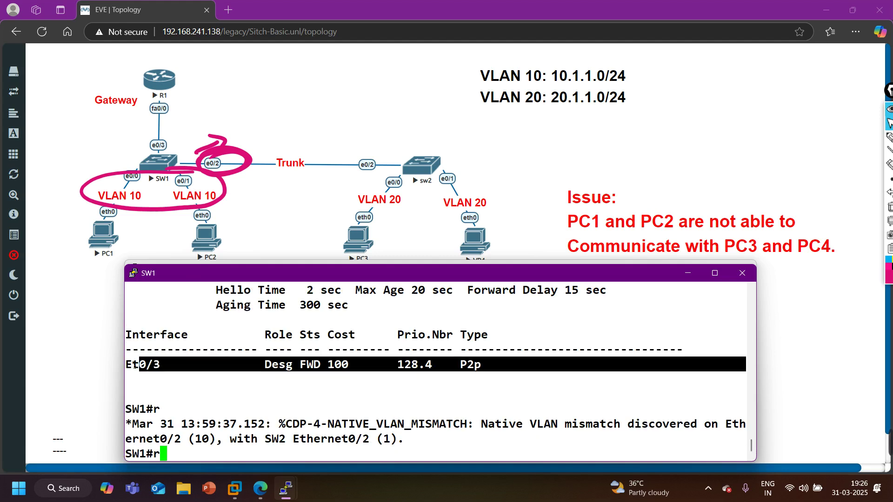
{"action": "left_click_drag", "start_coordinate": [136, 366], "coordinate": [512, 374]}
Get a clean SW1 prompt and run show int tru to list the trunk ports
{"action": "key", "text": "Return"}
{"action": "key", "text": "Return"}
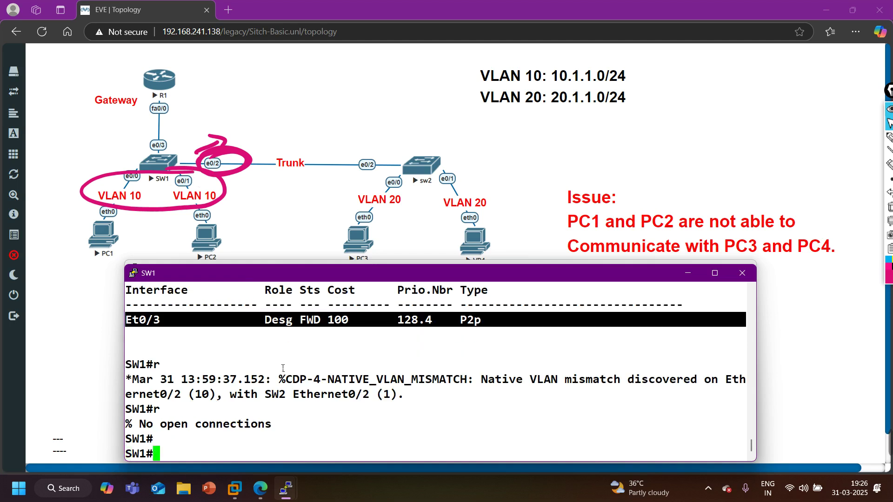
{"action": "type", "text": "sh"}
{"action": "key", "text": "Tab"}
{"action": "type", "text": "int tru"}
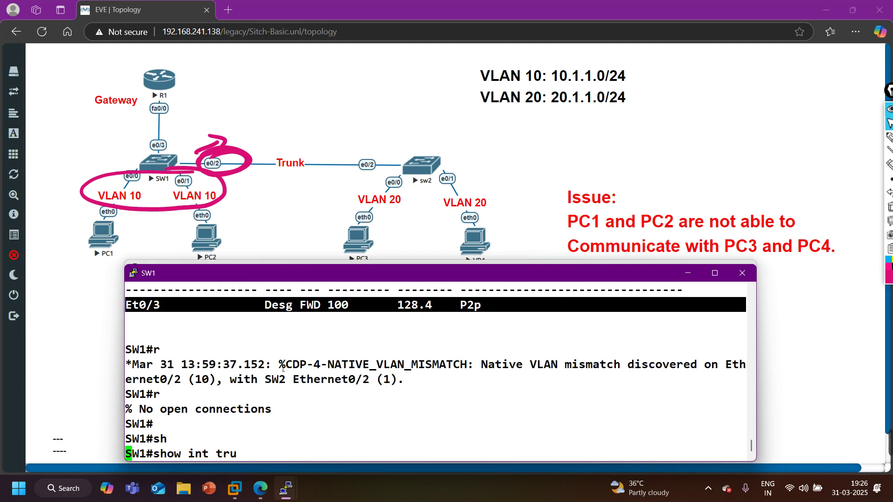
{"action": "key", "text": "Return"}
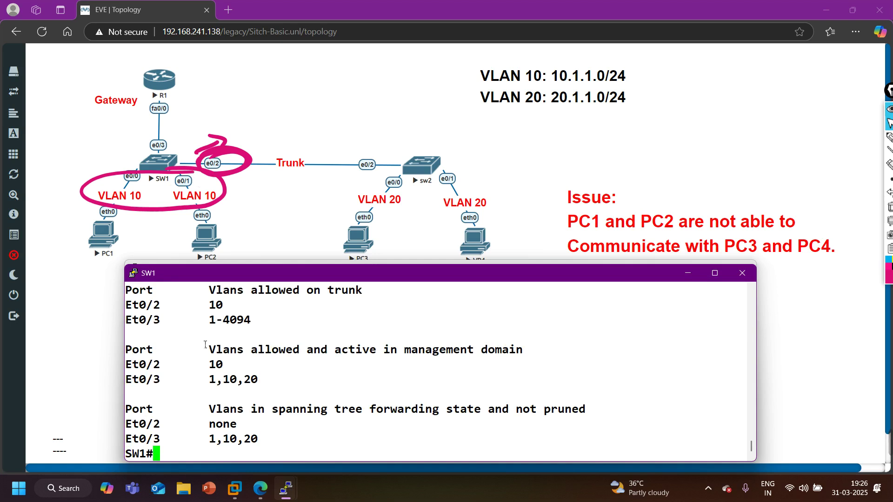
Examine the VLANs allowed on the Et0/2 trunk in SW1's output, highlighting that entry
{"action": "left_click_drag", "start_coordinate": [150, 310], "coordinate": [288, 308]}
{"action": "left_click_drag", "start_coordinate": [188, 289], "coordinate": [311, 308]}
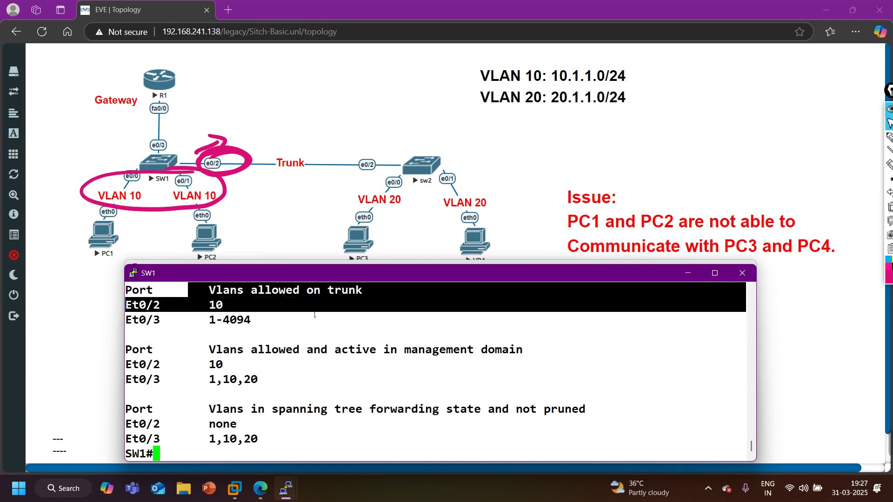
{"action": "left_click_drag", "start_coordinate": [254, 315], "coordinate": [136, 311]}
{"action": "left_click", "coordinate": [136, 311]}
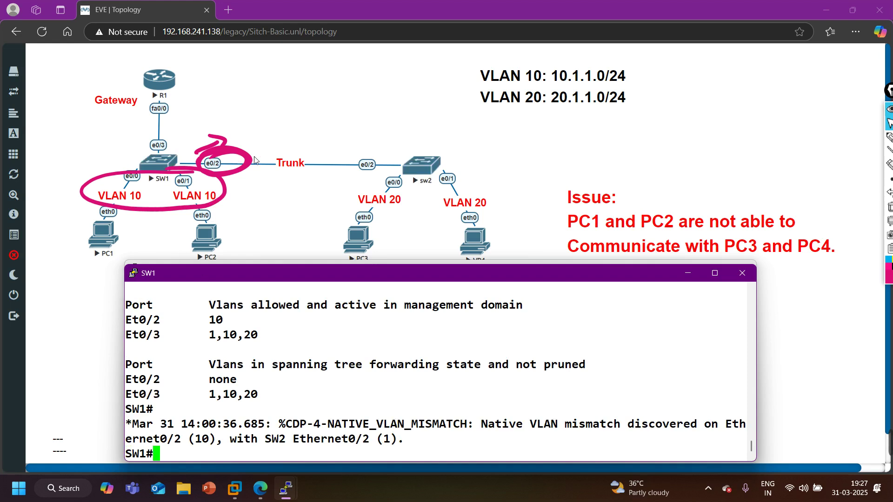
Get a fresh prompt on SW1 and begin entering the configure command with conf
{"action": "key", "text": "Return"}
{"action": "key", "text": "Return"}
{"action": "type", "text": "conf"}
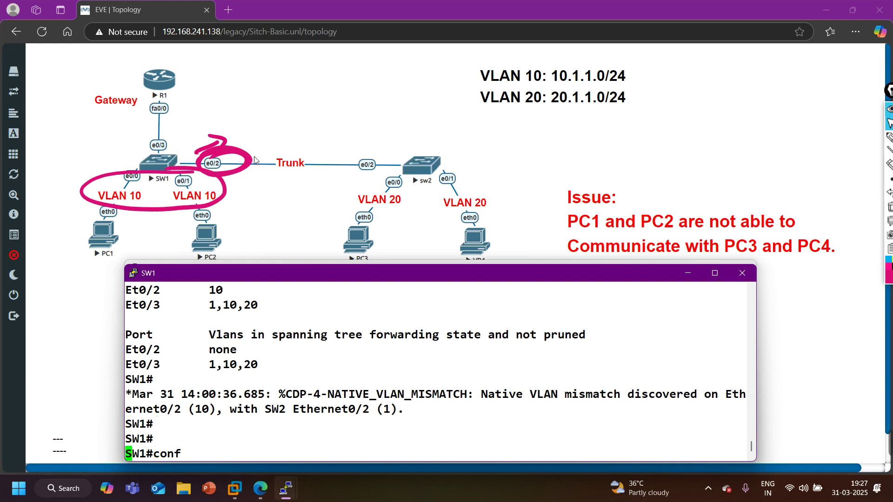
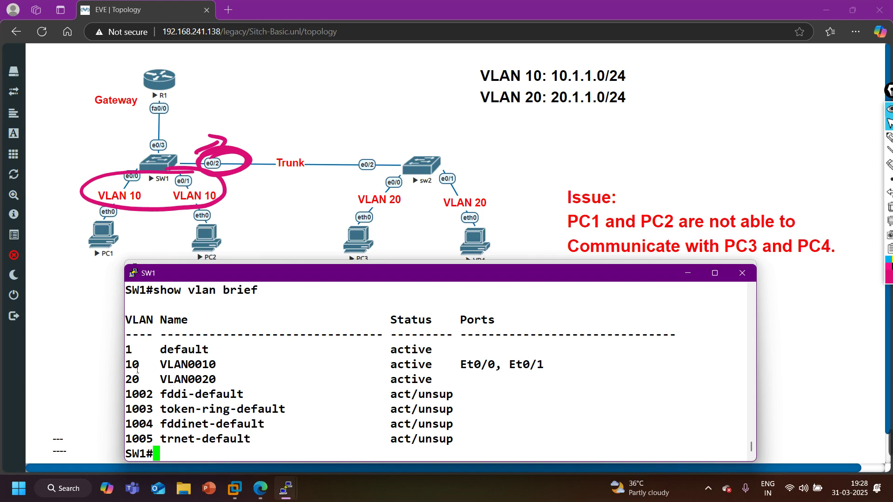
Examine the VLAN 10 row and its assigned ports in SW1's show vlan brief output
{"action": "left_click_drag", "start_coordinate": [137, 370], "coordinate": [545, 371]}
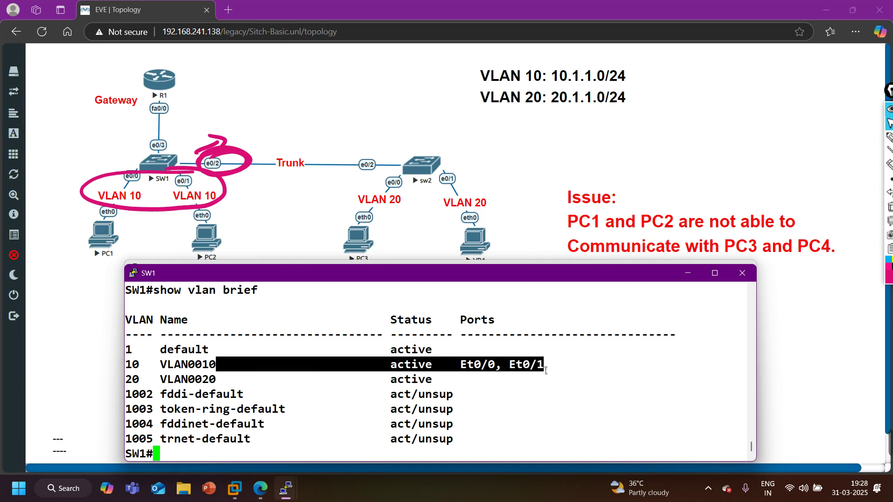
{"action": "left_click_drag", "start_coordinate": [744, 368], "coordinate": [168, 370]}
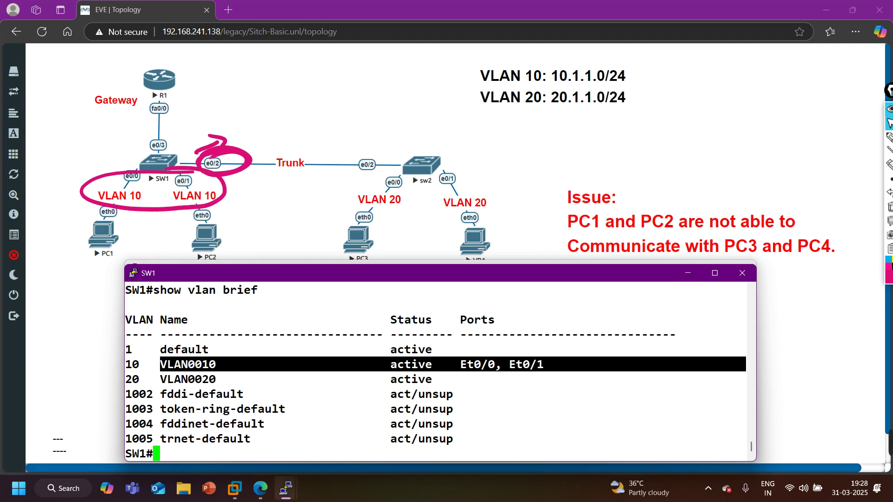
Switch to the SW2 console, get a clean prompt and run show int trunk
{"action": "mouse_move", "coordinate": [287, 499]}
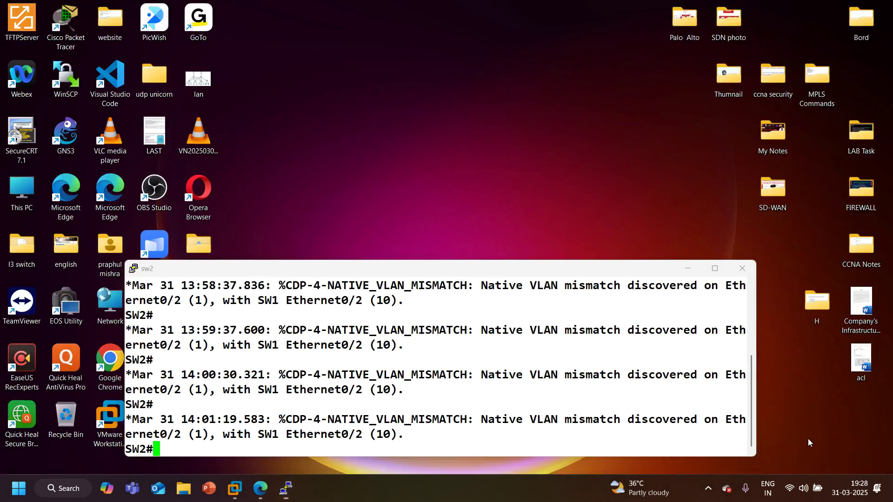
{"action": "left_click", "coordinate": [823, 444]}
{"action": "key", "text": "Return"}
{"action": "key", "text": "Return"}
{"action": "key", "text": "Return"}
{"action": "key", "text": "Return"}
{"action": "key", "text": "Return"}
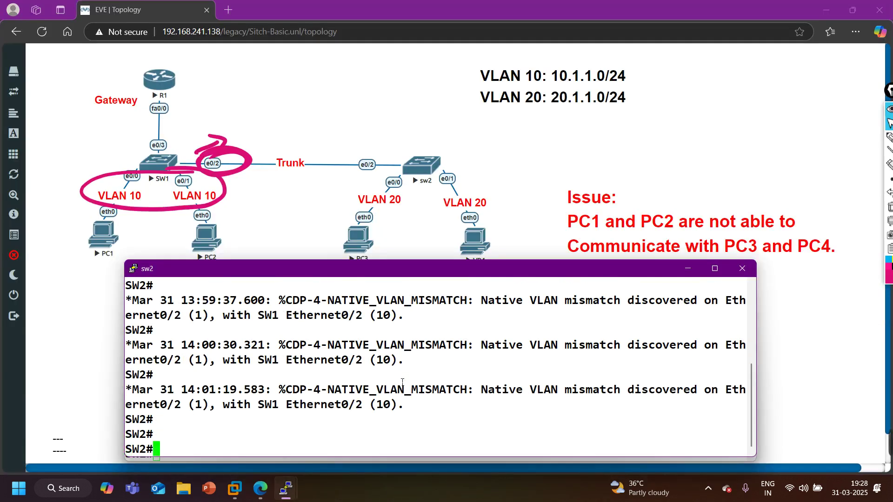
{"action": "type", "text": "sh"}
{"action": "key", "text": "Tab"}
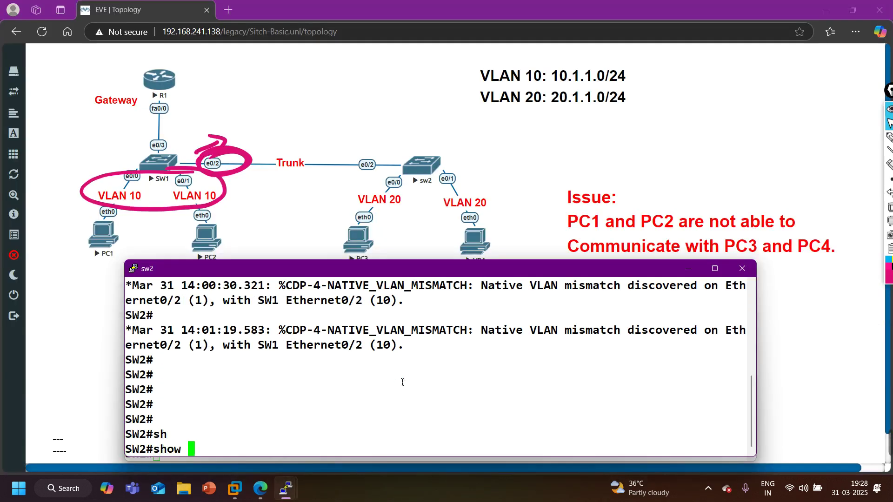
{"action": "type", "text": "int tru"}
{"action": "key", "text": "Tab"}
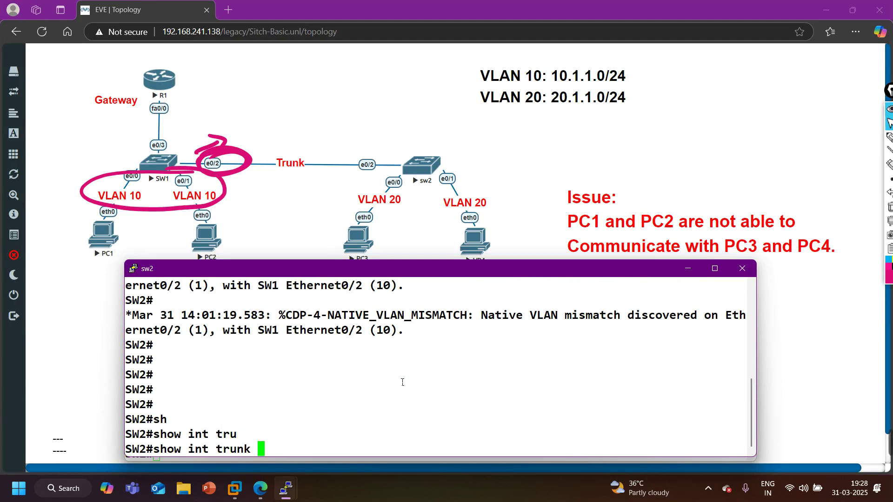
{"action": "key", "text": "Return"}
Examine the native VLAN of port Et0/2 in SW2's trunk output, highlighting the port and its value
{"action": "scroll", "coordinate": [324, 355], "scroll_direction": "up", "scroll_amount": 5}
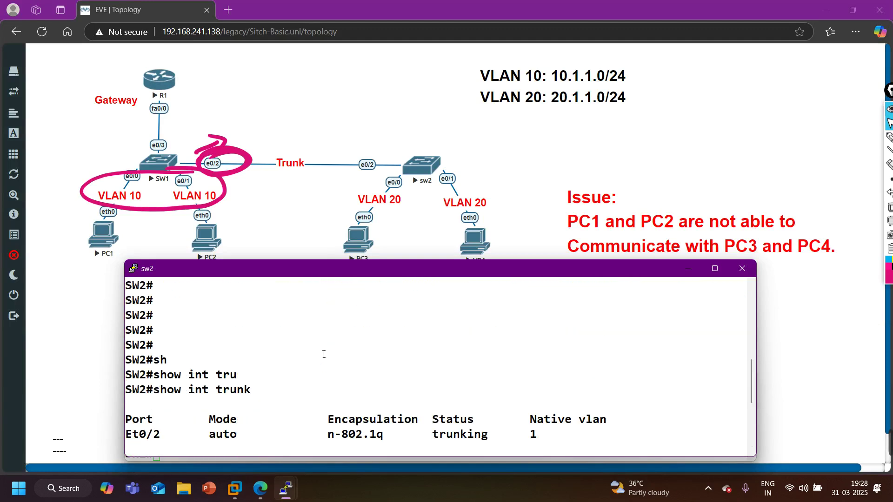
{"action": "scroll", "coordinate": [324, 355], "scroll_direction": "down", "scroll_amount": 2}
{"action": "left_click_drag", "start_coordinate": [134, 347], "coordinate": [209, 346]}
{"action": "left_click_drag", "start_coordinate": [527, 346], "coordinate": [556, 350]}
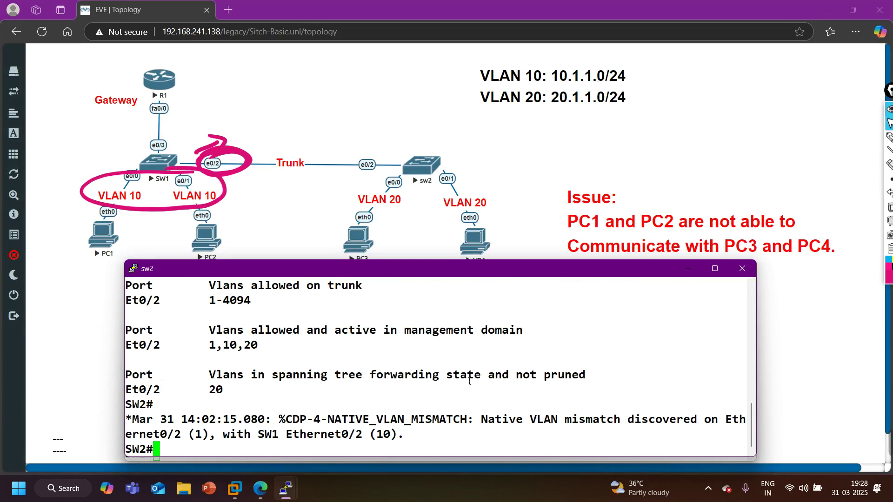
Enter global configuration mode on SW2 and select interface e0/2
{"action": "type", "text": "conf"}
{"action": "key", "text": "Tab"}
{"action": "key", "text": "Return"}
{"action": "key", "text": "Return"}
{"action": "key", "text": "Return"}
{"action": "key", "text": "Return"}
{"action": "key", "text": "Return"}
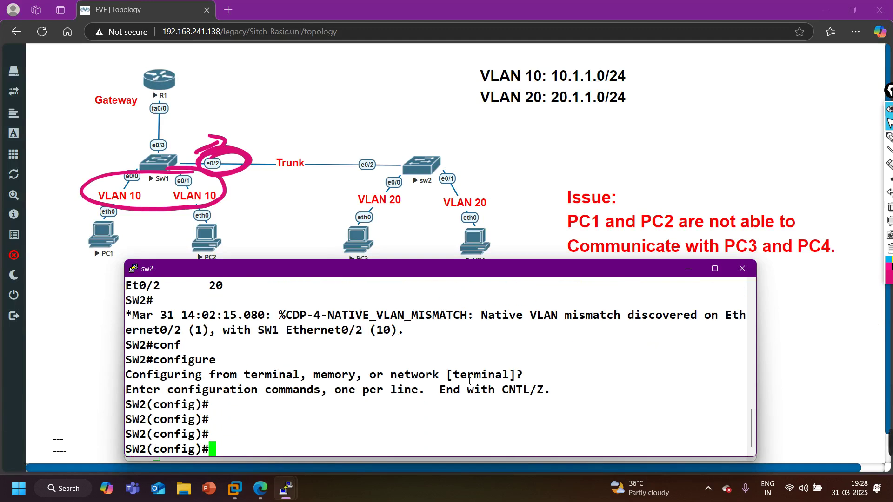
{"action": "key", "text": "Return"}
{"action": "type", "text": "int e0/"}
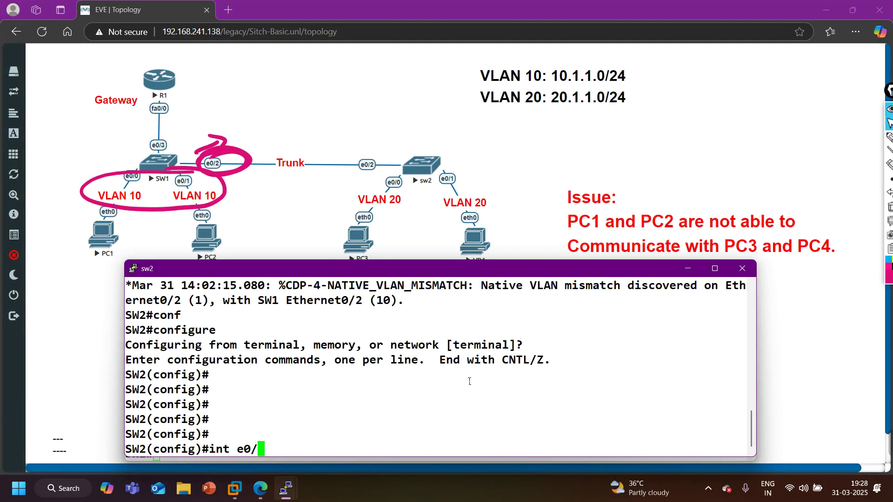
{"action": "type", "text": "2"}
{"action": "key", "text": "Return"}
Try to set the native VLAN on SW2's e0/2 with switchport trunk native 10
{"action": "type", "text": "sw"}
{"action": "key", "text": "Tab"}
{"action": "type", "text": "t"}
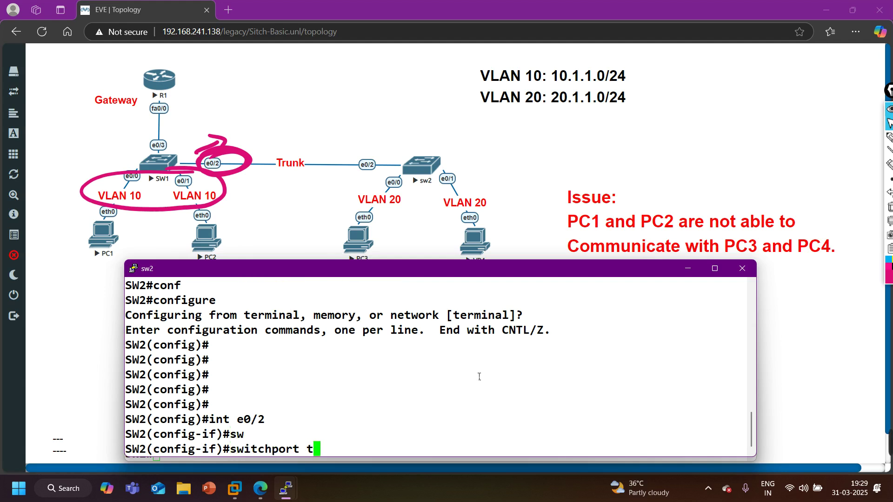
{"action": "type", "text": "r"}
{"action": "key", "text": "Tab"}
{"action": "type", "text": "na"}
{"action": "key", "text": "Tab"}
{"action": "type", "text": "10"}
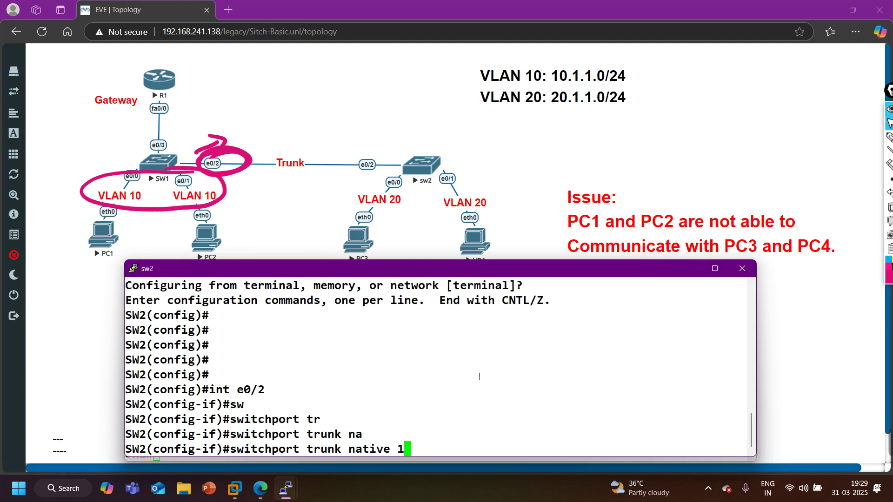
{"action": "key", "text": "Return"}
Set the native VLAN on SW2's e0/2 with switchport trunk native vlan 10 and return to privileged mode
{"action": "key", "text": "Up"}
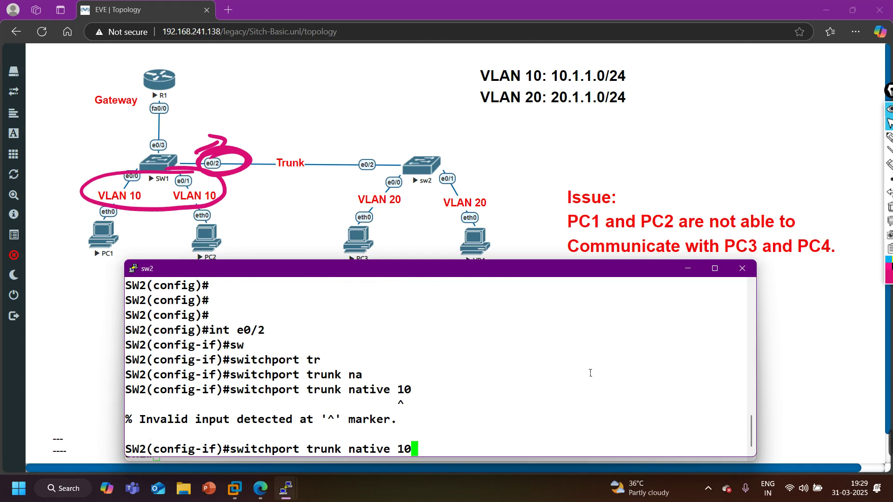
{"action": "key", "text": "BackSpace"}
{"action": "key", "text": "BackSpace"}
{"action": "type", "text": "vl"}
{"action": "key", "text": "Tab"}
{"action": "type", "text": "10"}
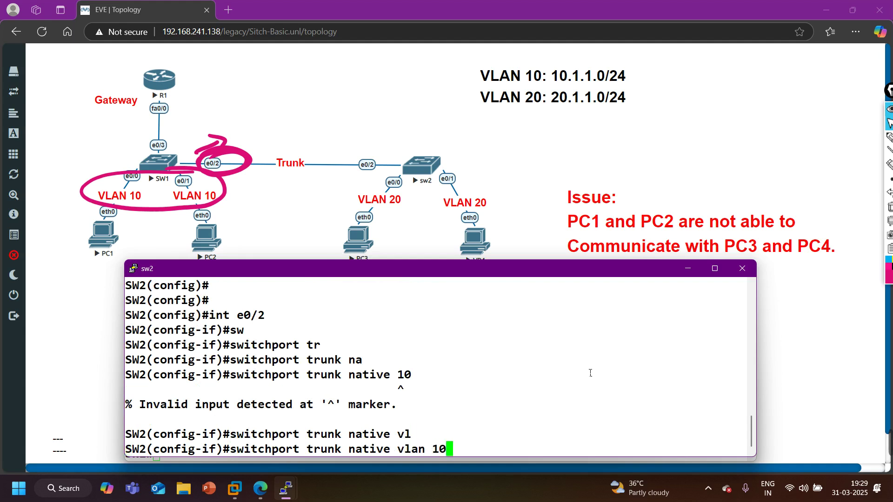
{"action": "key", "text": "Return"}
{"action": "key", "text": "ctrl+z"}
{"action": "key", "text": "Return"}
{"action": "key", "text": "Return"}
{"action": "key", "text": "Return"}
{"action": "key", "text": "Return"}
{"action": "key", "text": "Return"}
{"action": "key", "text": "Return"}
{"action": "key", "text": "Return"}
{"action": "key", "text": "Return"}
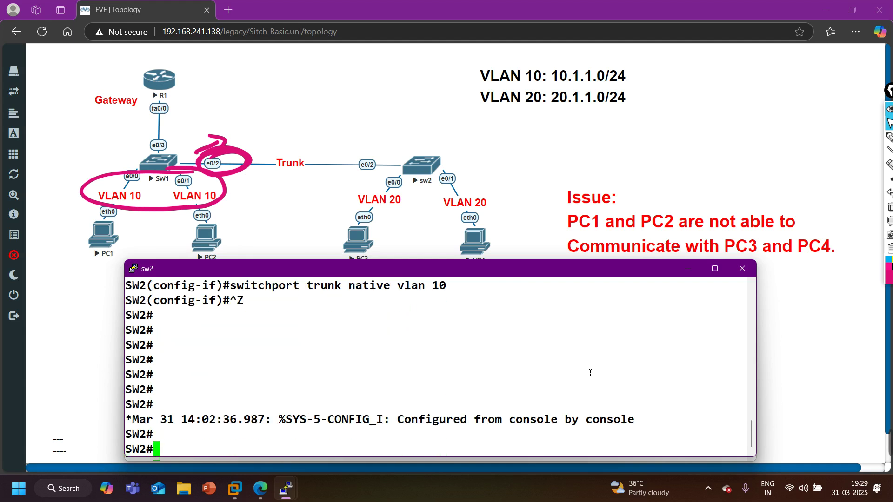
Run show int trunk on SW2 and highlight the native VLAN of port Et0/2
{"action": "type", "text": "show int trunk"}
{"action": "key", "text": "Return"}
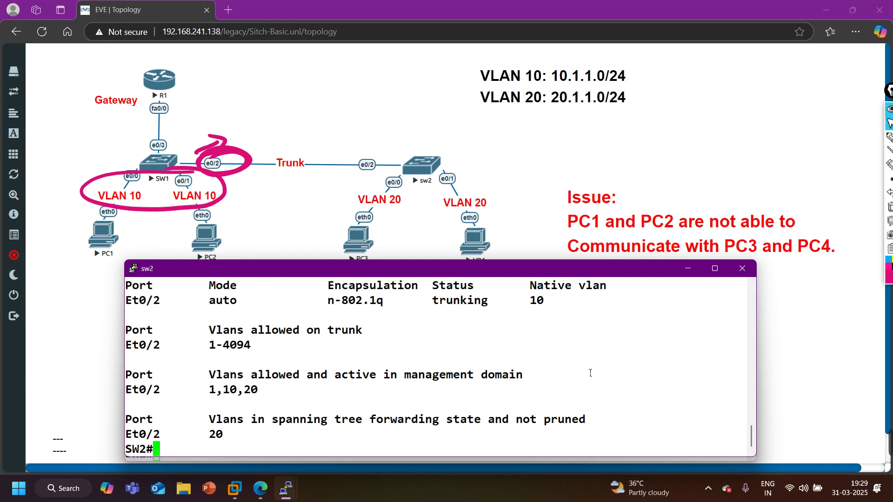
{"action": "left_click_drag", "start_coordinate": [557, 307], "coordinate": [521, 309]}
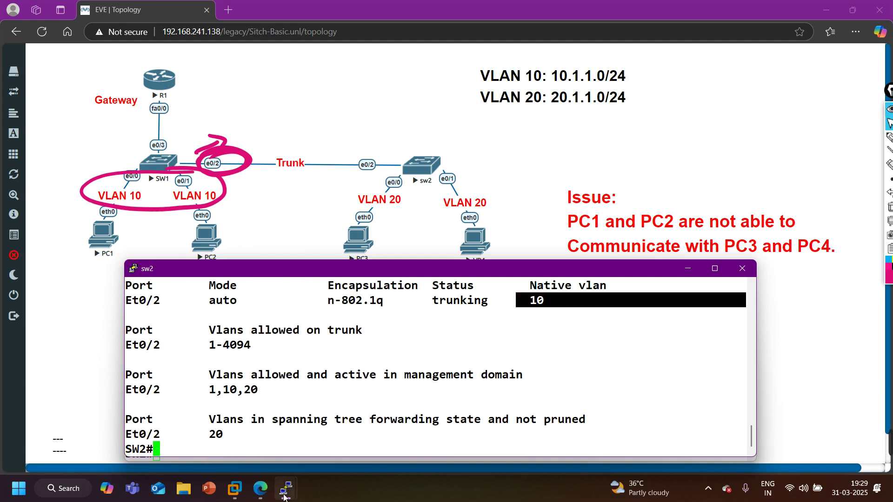
Switch to the SW1 console and run show int trunk
{"action": "mouse_move", "coordinate": [285, 495]}
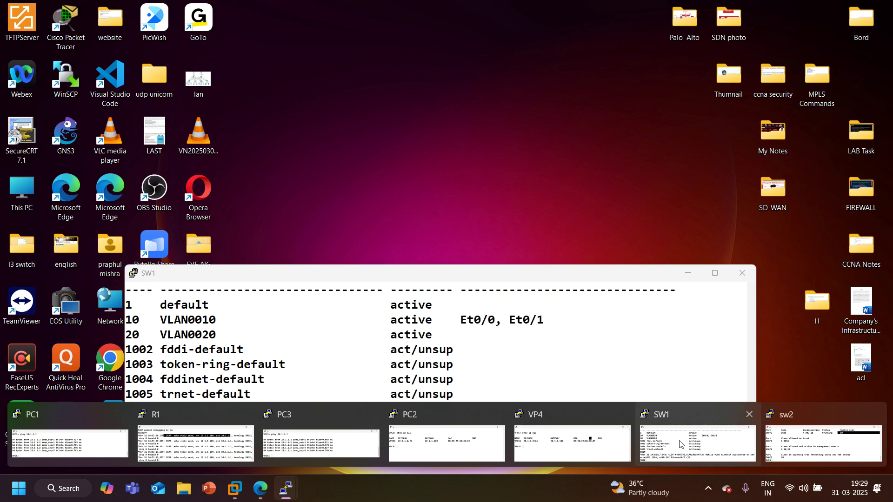
{"action": "left_click", "coordinate": [694, 443]}
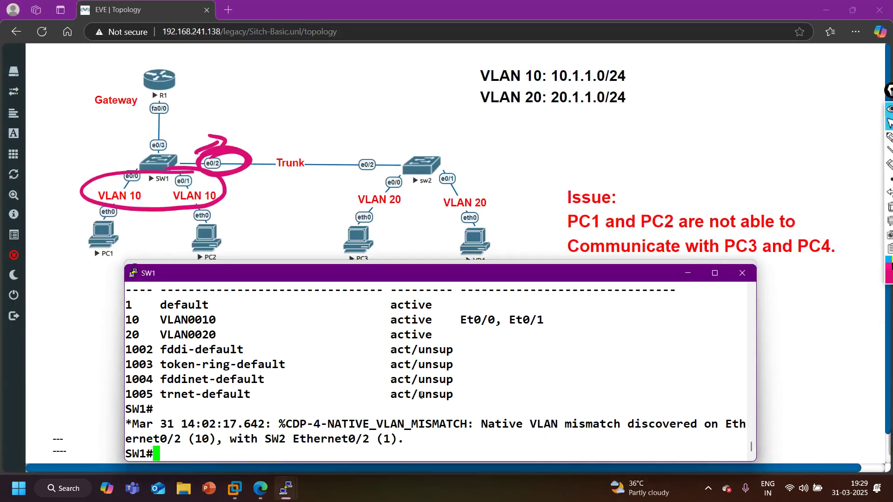
{"action": "scroll", "coordinate": [421, 395], "scroll_direction": "up", "scroll_amount": 4}
{"action": "scroll", "coordinate": [421, 395], "scroll_direction": "down", "scroll_amount": 4}
{"action": "type", "text": "sh"}
{"action": "key", "text": "Tab"}
{"action": "type", "text": "int tru"}
{"action": "key", "text": "Tab"}
{"action": "key", "text": "Return"}
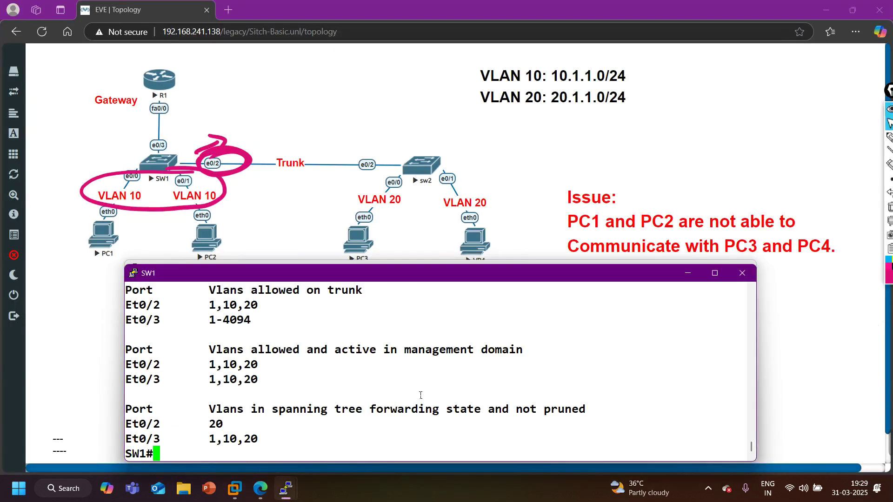
Check the native VLAN of port Et0/2 in SW1's trunk output, highlighting its value
{"action": "scroll", "coordinate": [410, 393], "scroll_direction": "up", "scroll_amount": 3}
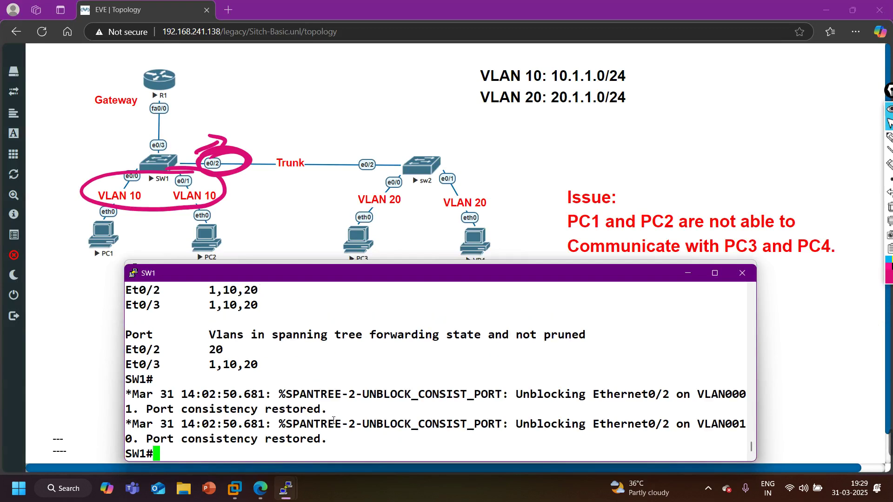
{"action": "scroll", "coordinate": [333, 421], "scroll_direction": "up", "scroll_amount": 5}
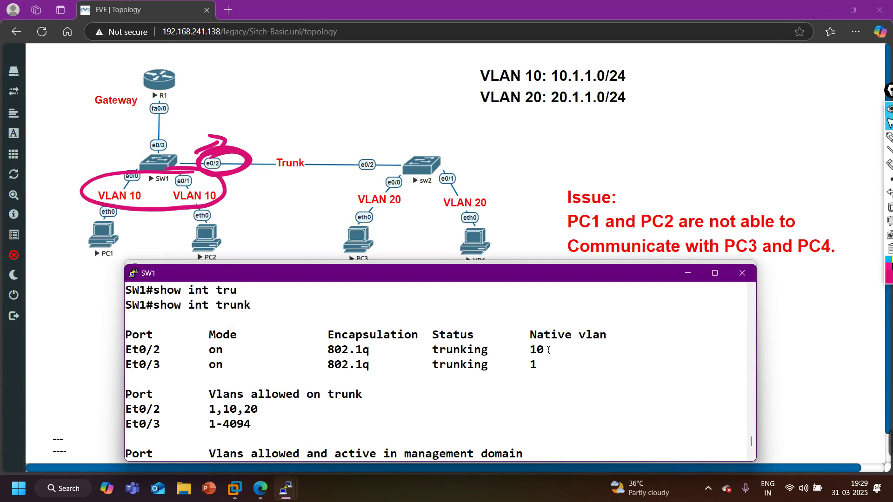
{"action": "left_click_drag", "start_coordinate": [549, 350], "coordinate": [515, 354]}
{"action": "scroll", "coordinate": [307, 361], "scroll_direction": "down", "scroll_amount": 4}
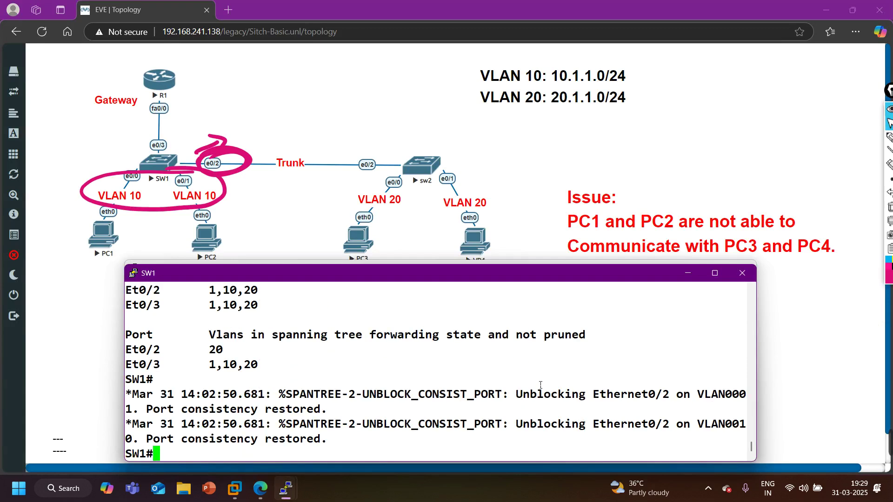
Examine the spanning-tree log messages about Ethernet0/2 on SW1, highlighting the VLAN and port consistency text
{"action": "left_click_drag", "start_coordinate": [516, 396], "coordinate": [334, 420]}
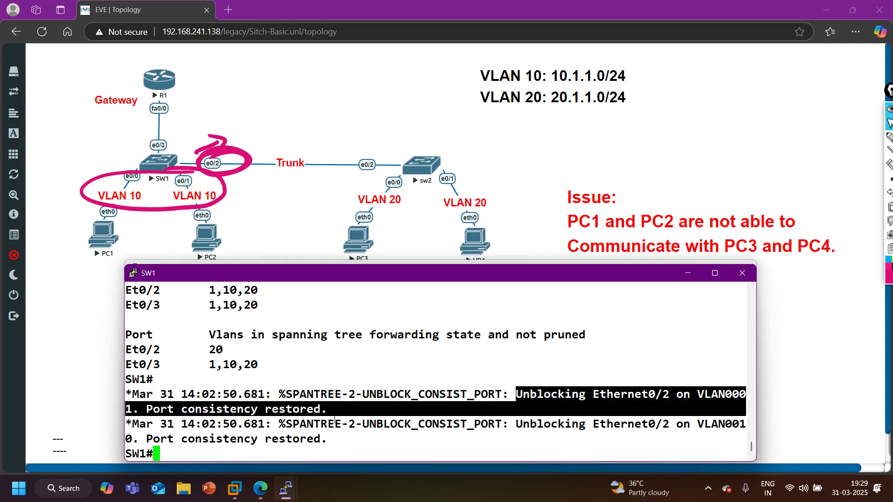
{"action": "left_click", "coordinate": [334, 420]}
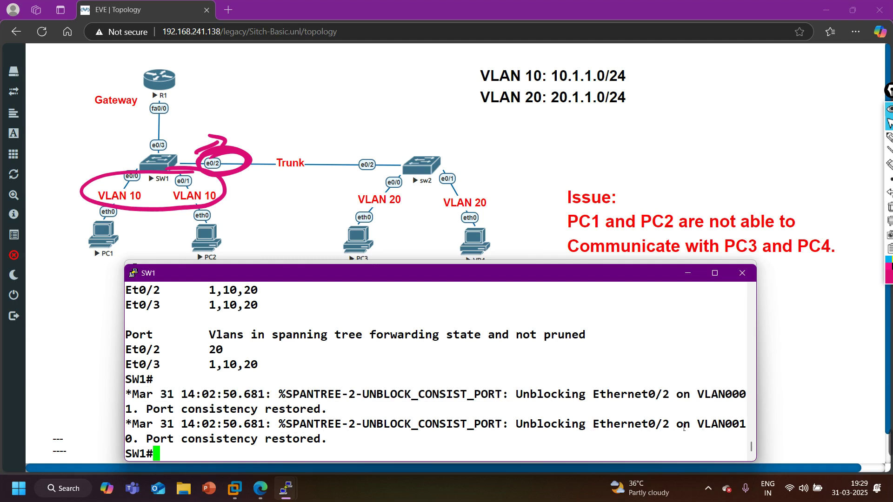
{"action": "left_click_drag", "start_coordinate": [696, 424], "coordinate": [745, 425]}
{"action": "left_click_drag", "start_coordinate": [236, 409], "coordinate": [181, 409]}
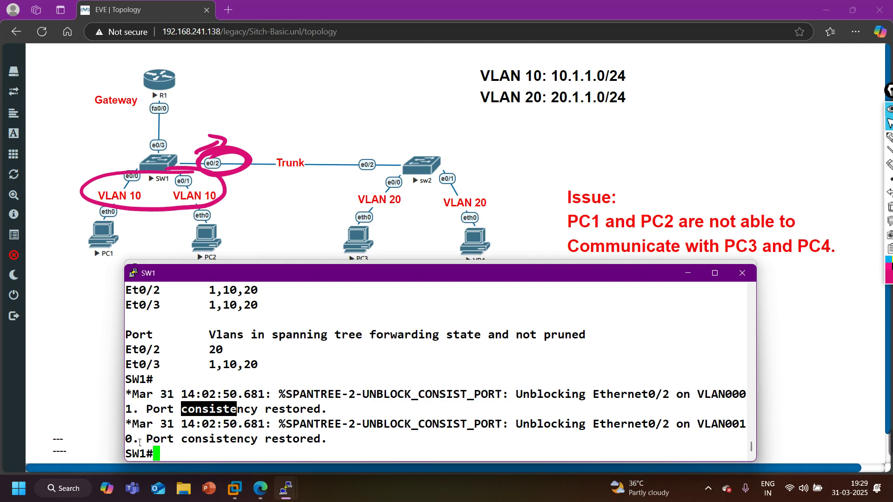
{"action": "left_click", "coordinate": [144, 416]}
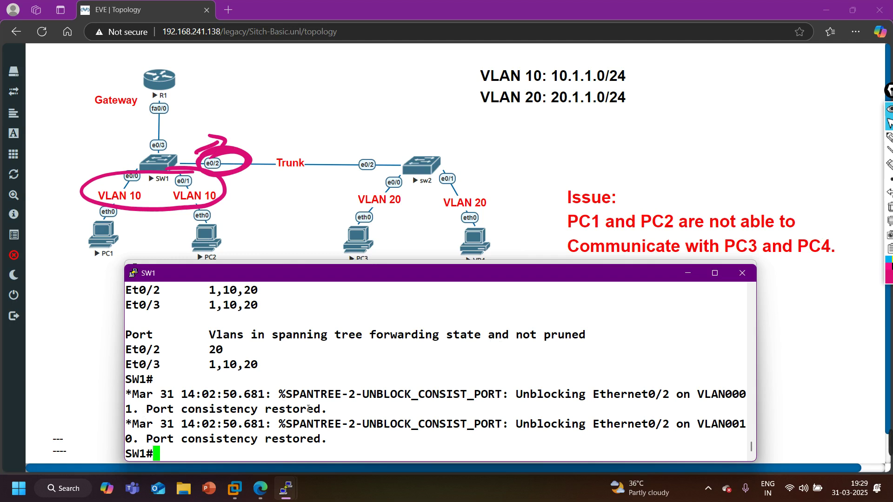
Run show spanning-tree on SW1 and review the VLAN0001 section from its beginning
{"action": "key", "text": "Return"}
{"action": "type", "text": "sh"}
{"action": "key", "text": "Tab"}
{"action": "type", "text": "sp"}
{"action": "key", "text": "Tab"}
{"action": "key", "text": "Return"}
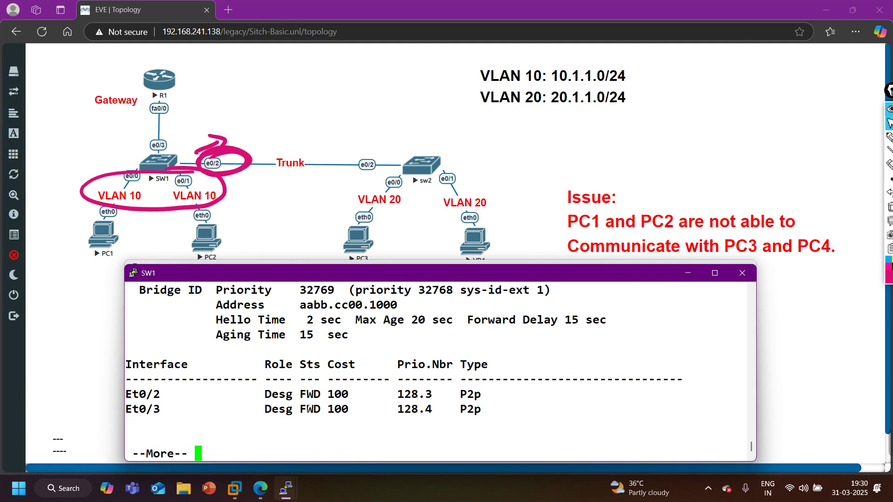
{"action": "scroll", "coordinate": [308, 410], "scroll_direction": "up", "scroll_amount": 4}
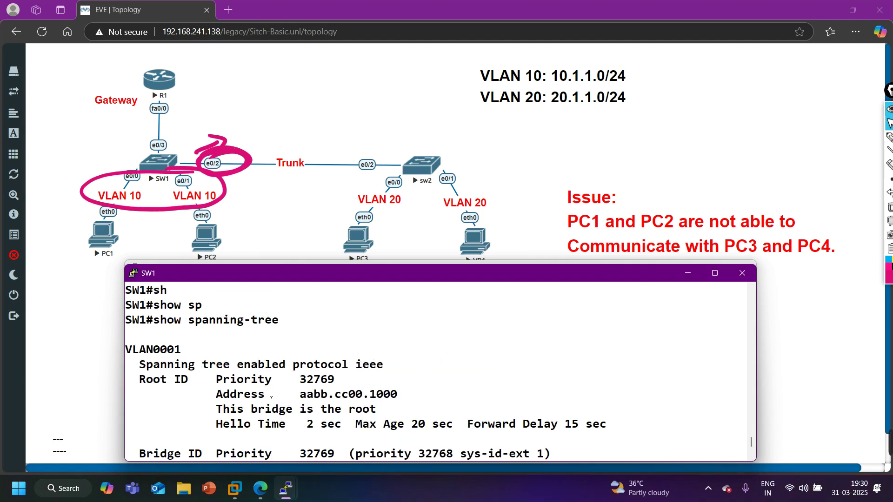
{"action": "scroll", "coordinate": [236, 370], "scroll_direction": "down", "scroll_amount": 4}
Page through SW1's spanning-tree output to the end of the VLAN0010 interface table
{"action": "key", "text": "Return"}
{"action": "key", "text": "Return"}
{"action": "key", "text": "Return"}
{"action": "key", "text": "Return"}
{"action": "key", "text": "Return"}
{"action": "key", "text": "Return"}
{"action": "key", "text": "Return"}
{"action": "key", "text": "Return"}
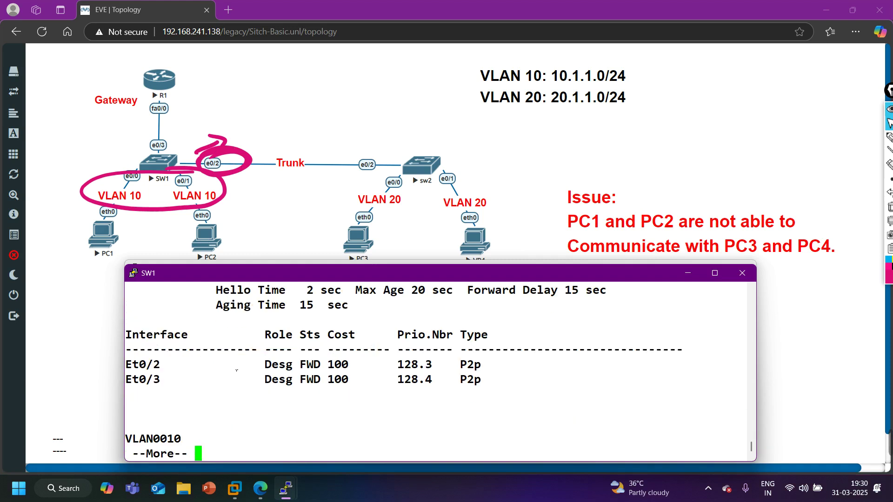
{"action": "key", "text": "Return"}
{"action": "key", "text": "Return"}
{"action": "key", "text": "Return"}
{"action": "key", "text": "Return"}
{"action": "key", "text": "Return"}
{"action": "key", "text": "Return"}
{"action": "key", "text": "Return"}
{"action": "key", "text": "Return"}
{"action": "key", "text": "Return"}
{"action": "key", "text": "Return"}
{"action": "key", "text": "Return"}
{"action": "key", "text": "Return"}
{"action": "key", "text": "Return"}
{"action": "key", "text": "Return"}
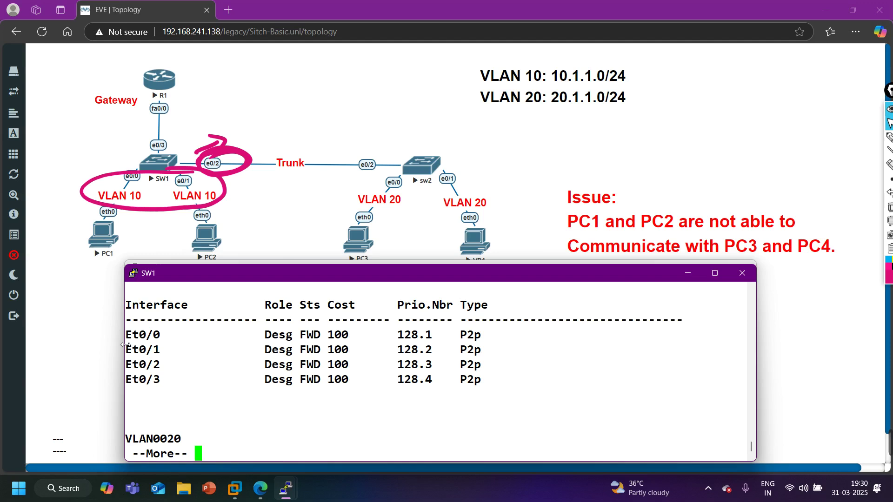
Examine SW1's VLAN0010 port entries, highlighting the access ports, the trunk ports and Et0/2's status, and continue into VLAN0020
{"action": "left_click_drag", "start_coordinate": [132, 332], "coordinate": [172, 356]}
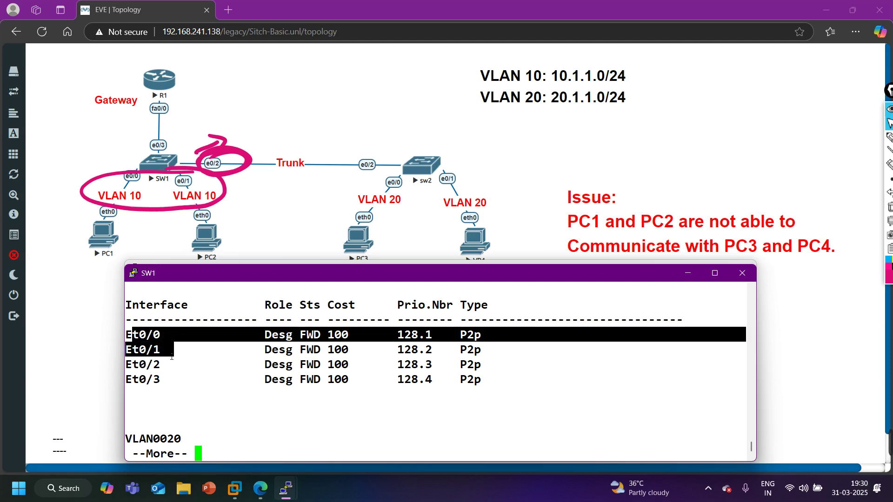
{"action": "left_click_drag", "start_coordinate": [142, 365], "coordinate": [474, 385]}
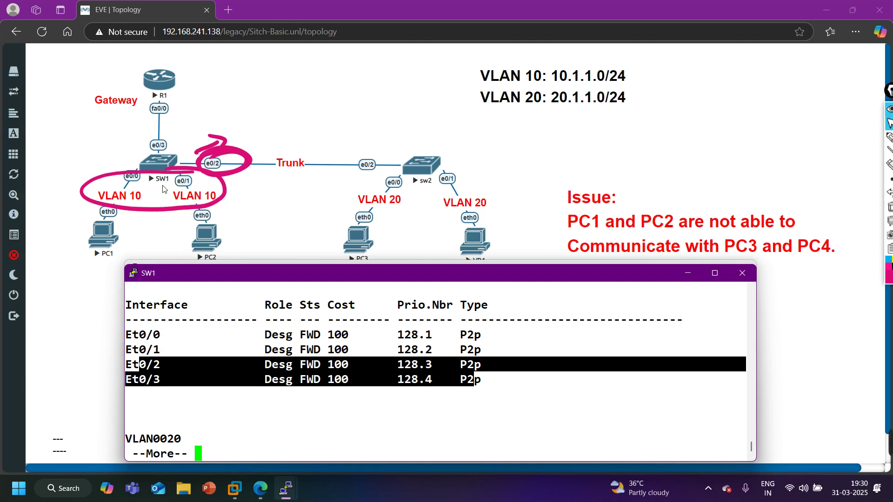
{"action": "left_click_drag", "start_coordinate": [307, 365], "coordinate": [330, 371]}
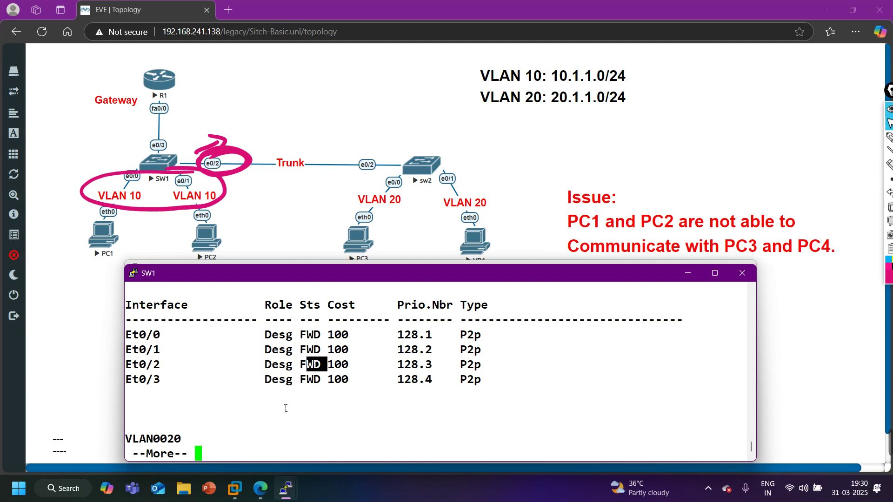
{"action": "key", "text": "Return"}
{"action": "key", "text": "Return"}
{"action": "key", "text": "Return"}
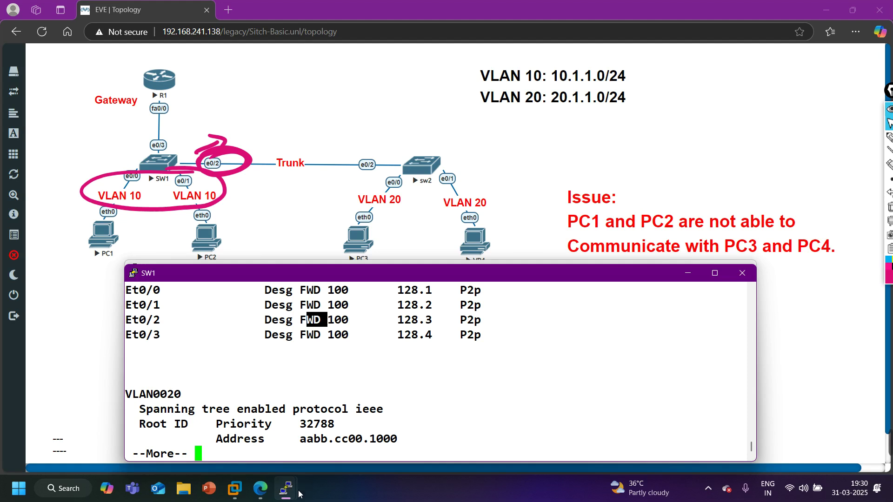
Switch to the SW2 console, get a clean prompt and run show spanning-tree
{"action": "mouse_move", "coordinate": [286, 488]}
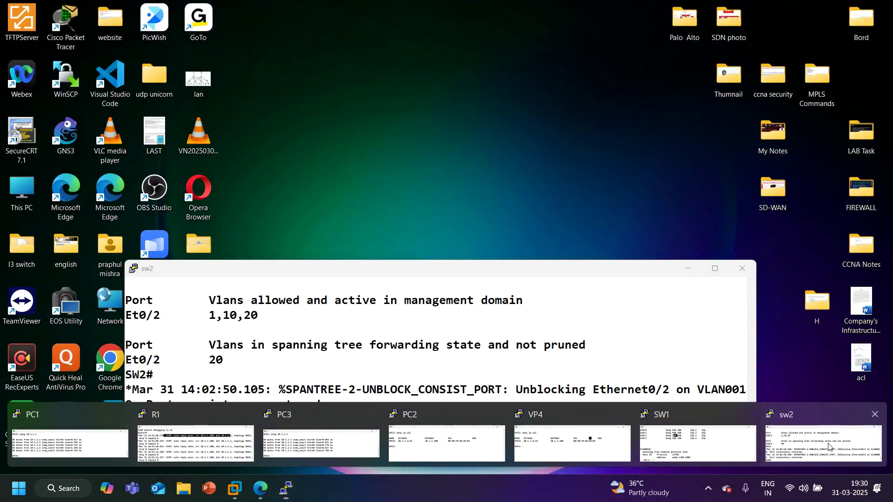
{"action": "left_click", "coordinate": [823, 443]}
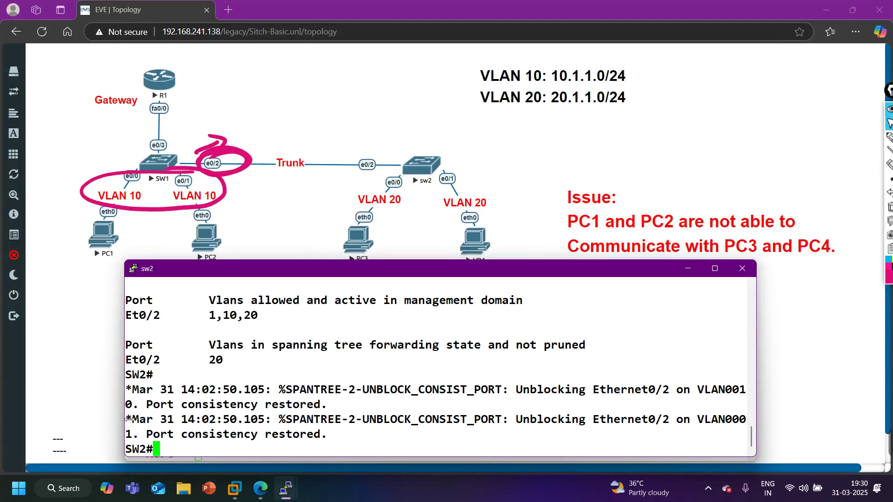
{"action": "key", "text": "Return"}
{"action": "key", "text": "Return"}
{"action": "key", "text": "Return"}
{"action": "type", "text": "sh"}
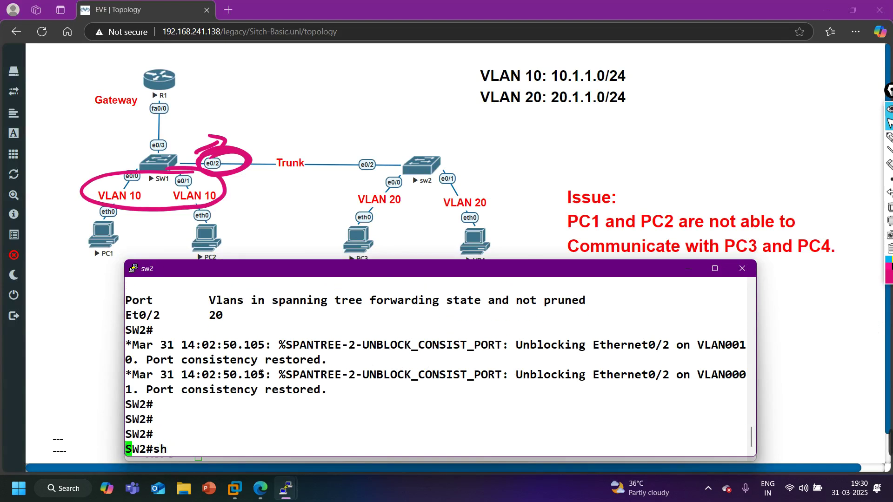
{"action": "key", "text": "Tab"}
{"action": "type", "text": "sp"}
{"action": "key", "text": "Tab"}
{"action": "key", "text": "Return"}
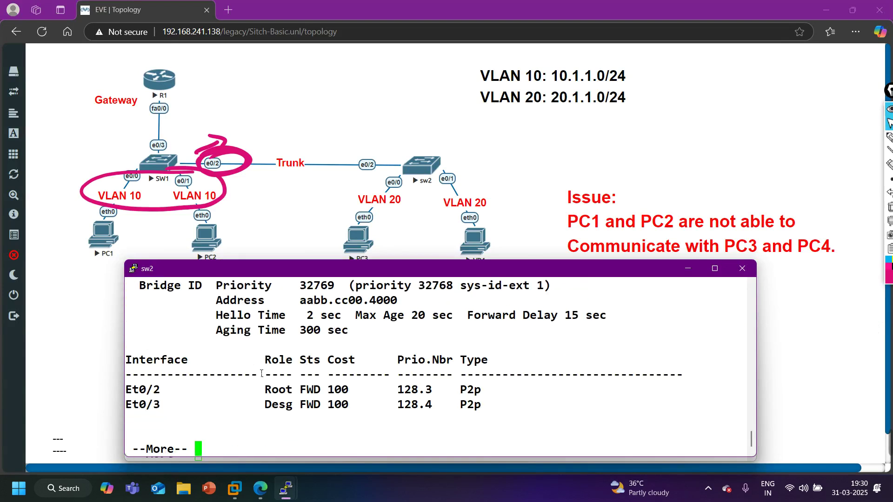
Page through SW2's spanning-tree output to the Et0/2 entry of VLAN0010
{"action": "key", "text": "Return"}
{"action": "key", "text": "Return"}
{"action": "key", "text": "Return"}
{"action": "key", "text": "Return"}
{"action": "key", "text": "Return"}
{"action": "key", "text": "Return"}
{"action": "key", "text": "Return"}
{"action": "key", "text": "Return"}
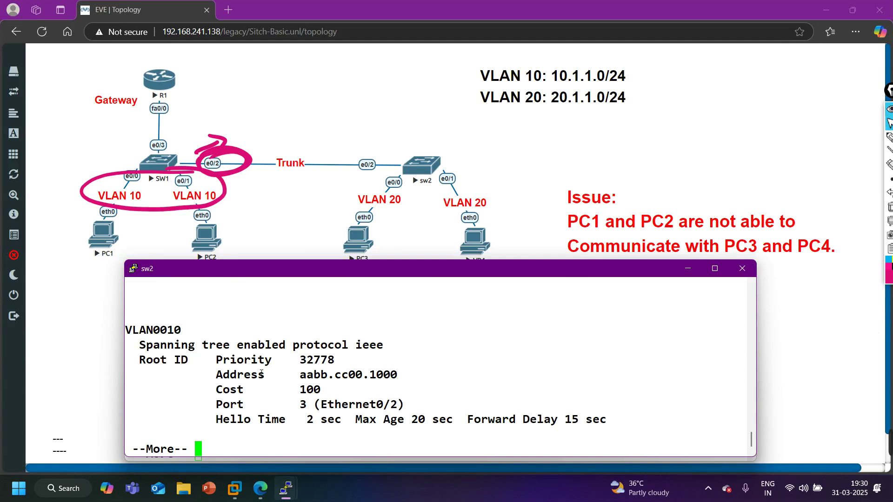
{"action": "key", "text": "Return"}
{"action": "key", "text": "Return"}
{"action": "key", "text": "Return"}
{"action": "key", "text": "Return"}
{"action": "key", "text": "Return"}
{"action": "key", "text": "Return"}
{"action": "key", "text": "Return"}
{"action": "key", "text": "Return"}
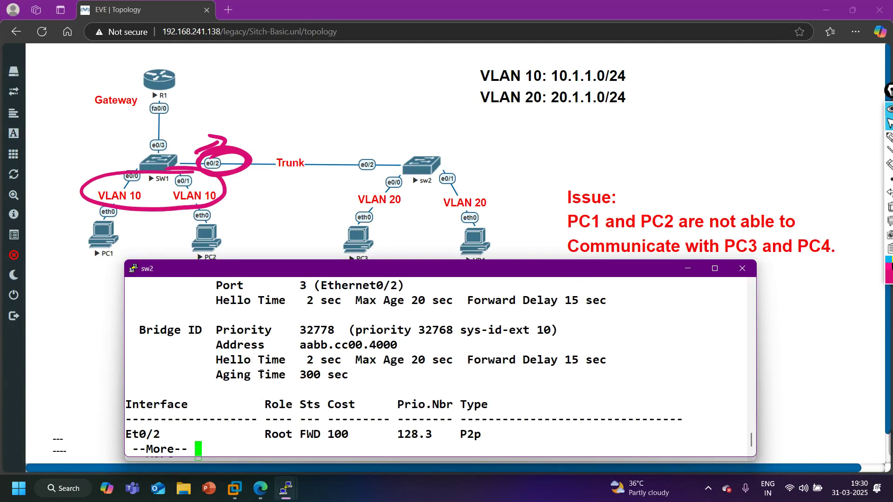
Examine the VLAN0010 heading and its Root ID details on SW2, highlighting both
{"action": "scroll", "coordinate": [261, 373], "scroll_direction": "up", "scroll_amount": 2}
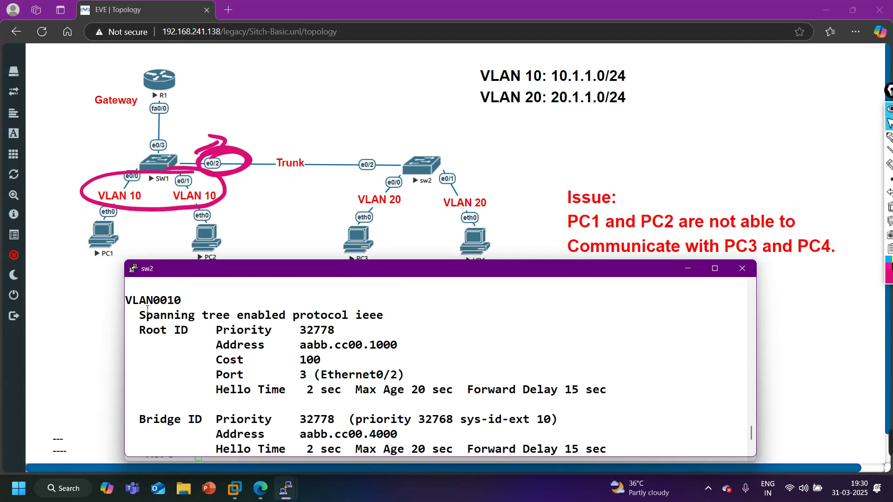
{"action": "left_click_drag", "start_coordinate": [139, 301], "coordinate": [191, 307]}
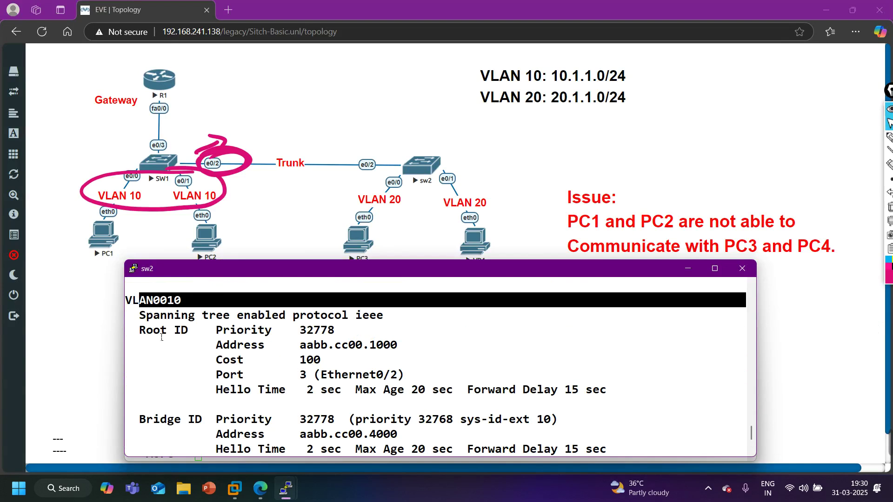
{"action": "left_click_drag", "start_coordinate": [153, 331], "coordinate": [444, 393]}
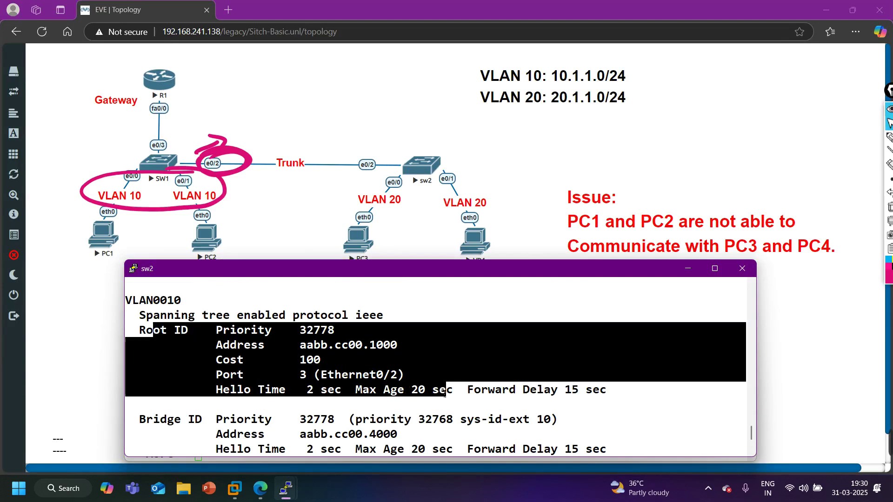
Advance past SW2's VLAN0010 interface table and highlight the Et0/2 entry's role and status
{"action": "scroll", "coordinate": [445, 393], "scroll_direction": "down", "scroll_amount": 3}
{"action": "key", "text": "Return"}
{"action": "key", "text": "Return"}
{"action": "key", "text": "Return"}
{"action": "key", "text": "Return"}
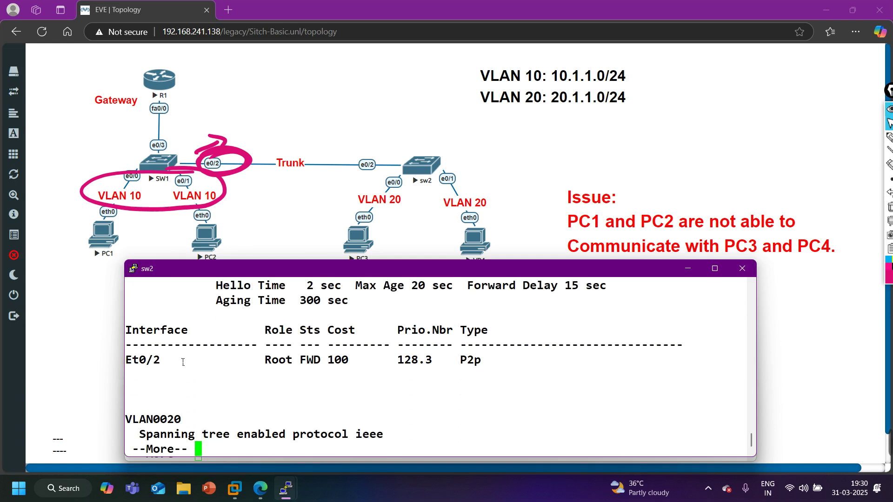
{"action": "left_click_drag", "start_coordinate": [147, 362], "coordinate": [469, 362]}
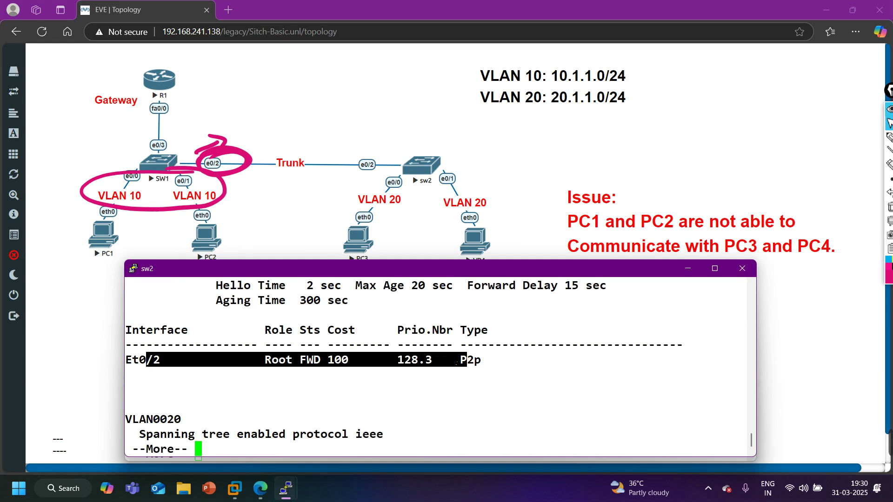
Page on through SW2's spanning-tree output to the VLAN0020 interface table
{"action": "key", "text": "Return"}
{"action": "key", "text": "Return"}
{"action": "key", "text": "Return"}
{"action": "key", "text": "Return"}
{"action": "key", "text": "Return"}
{"action": "key", "text": "Return"}
{"action": "key", "text": "Return"}
{"action": "key", "text": "Return"}
{"action": "key", "text": "Return"}
{"action": "key", "text": "Return"}
{"action": "key", "text": "Return"}
{"action": "key", "text": "Return"}
{"action": "key", "text": "Return"}
{"action": "key", "text": "Return"}
{"action": "key", "text": "Return"}
{"action": "key", "text": "Return"}
{"action": "key", "text": "Return"}
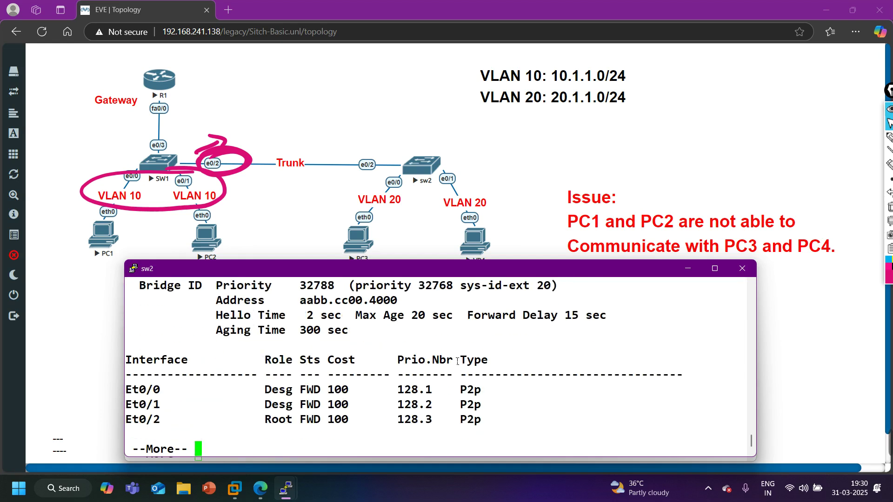
Finish paging SW2's spanning-tree output, highlight the VLAN0020 interface rows, and clear the switch consoles from the topology
{"action": "key", "text": "Return"}
{"action": "left_click_drag", "start_coordinate": [158, 407], "coordinate": [349, 406]}
{"action": "mouse_move", "coordinate": [140, 376]}
{"action": "left_mouse_down"}
{"action": "mouse_move", "coordinate": [528, 393]}
{"action": "mouse_move", "coordinate": [125, 374]}
{"action": "left_mouse_up"}
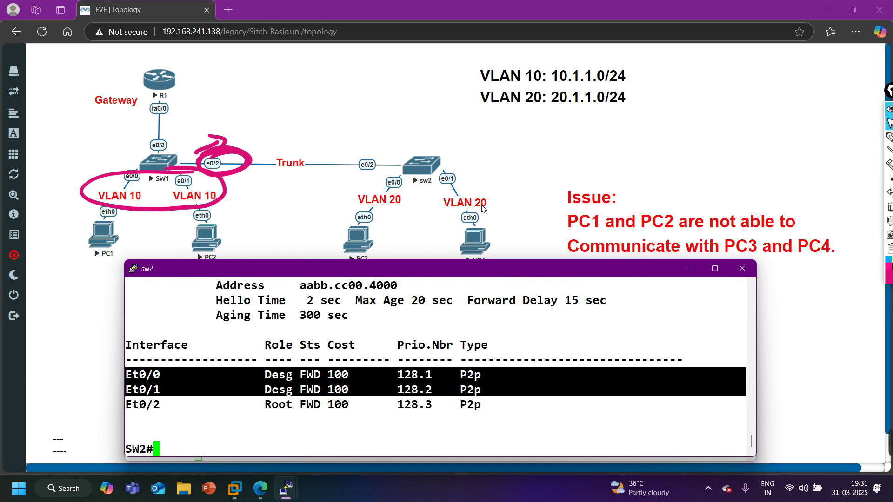
{"action": "left_click", "coordinate": [684, 271]}
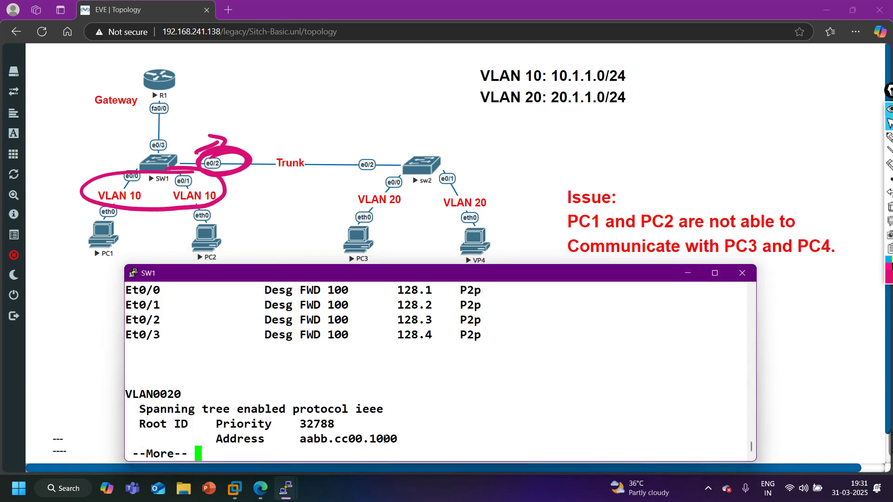
{"action": "left_click", "coordinate": [685, 272]}
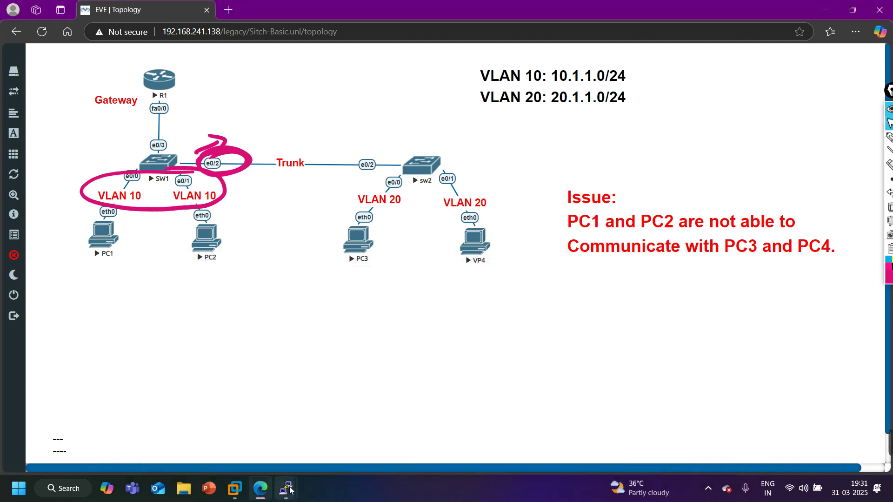
Ping PC3 at 20.1.1.1 from PC1's console to test communication between the two VLANs
{"action": "mouse_move", "coordinate": [287, 494]}
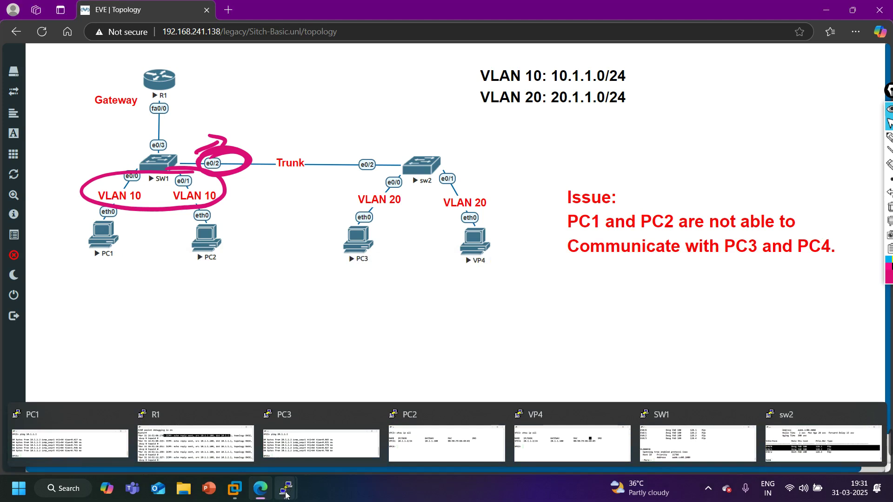
{"action": "left_click", "coordinate": [79, 427]}
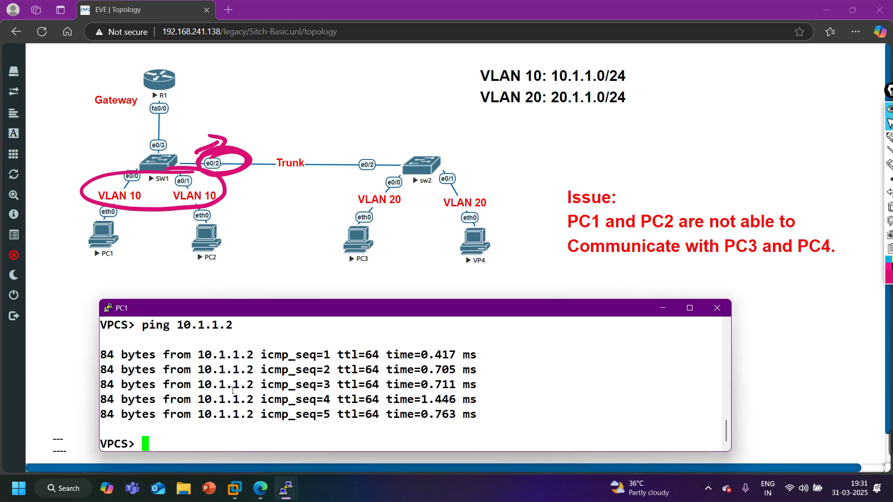
{"action": "key", "text": "Up"}
{"action": "key", "text": "BackSpace"}
{"action": "key", "text": "BackSpace"}
{"action": "key", "text": "BackSpace"}
{"action": "key", "text": "BackSpace"}
{"action": "key", "text": "BackSpace"}
{"action": "key", "text": "BackSpace"}
{"action": "key", "text": "BackSpace"}
{"action": "key", "text": "BackSpace"}
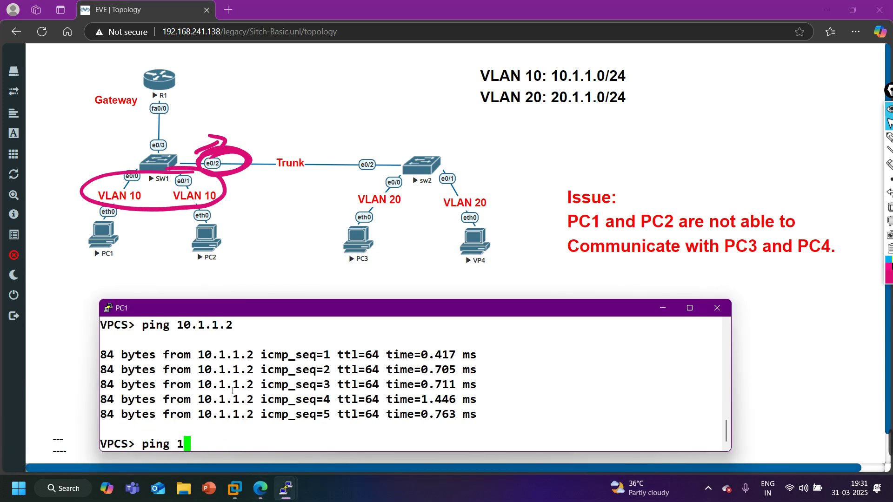
{"action": "type", "text": "20.1.1.1"}
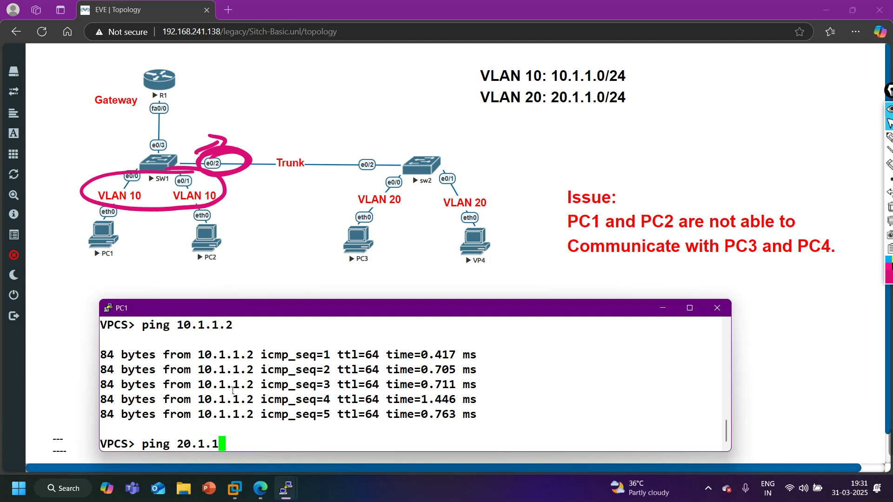
{"action": "key", "text": "Return"}
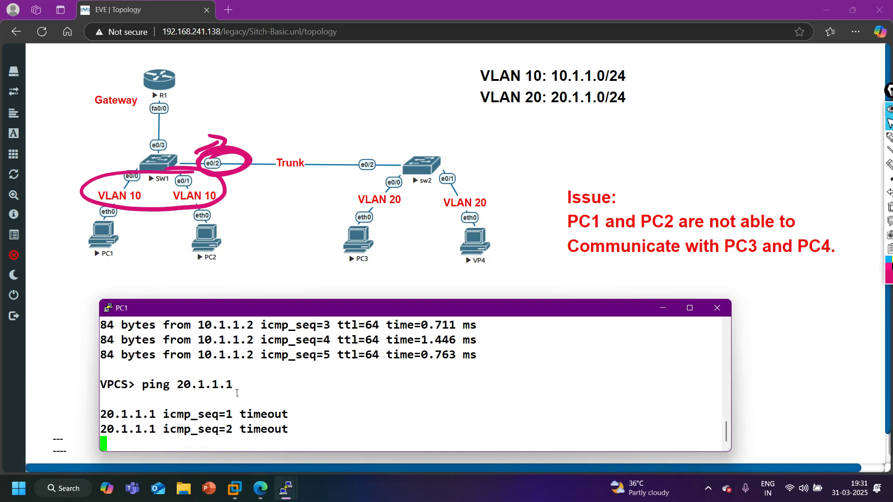
{"action": "left_click", "coordinate": [663, 308]}
Ping the VLAN 20 gateway 20.1.1.100 from PC3's console
{"action": "mouse_move", "coordinate": [282, 500]}
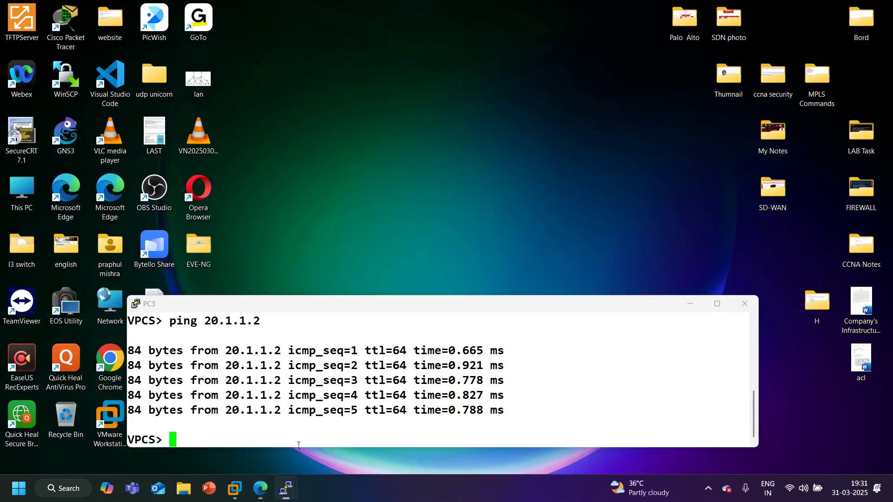
{"action": "left_click", "coordinate": [321, 442]}
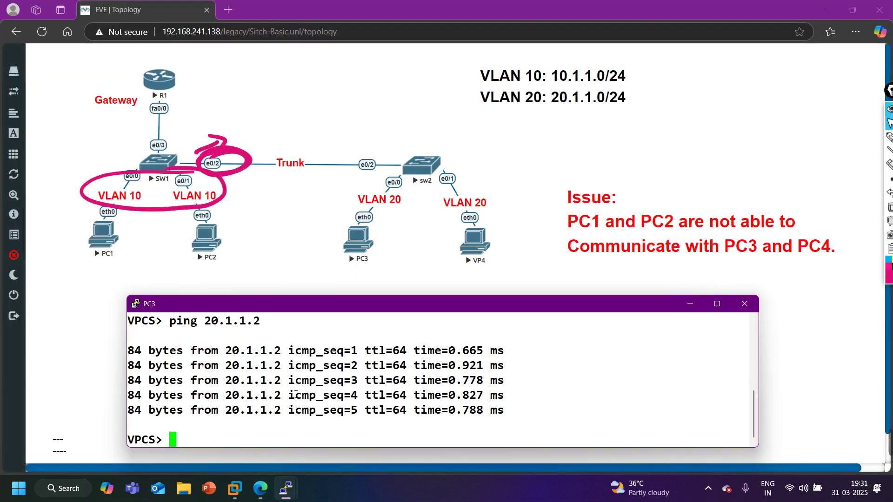
{"action": "key", "text": "Up"}
{"action": "key", "text": "BackSpace"}
{"action": "type", "text": "100"}
{"action": "key", "text": "Return"}
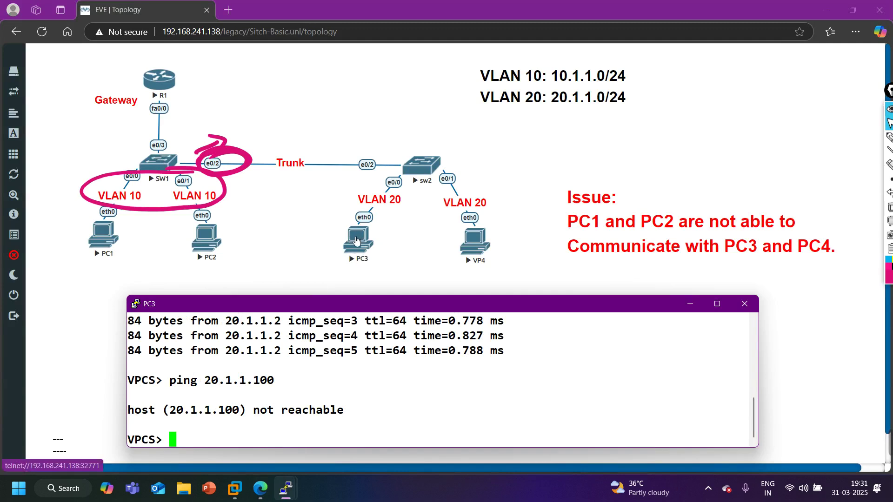
Try to list PC3's IP settings with show ip add
{"action": "mouse_move", "coordinate": [890, 150]}
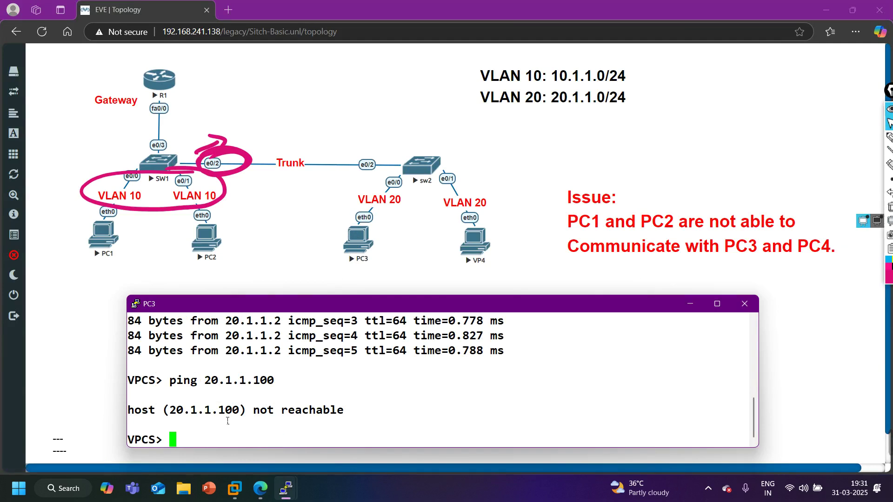
{"action": "type", "text": "show ip a"}
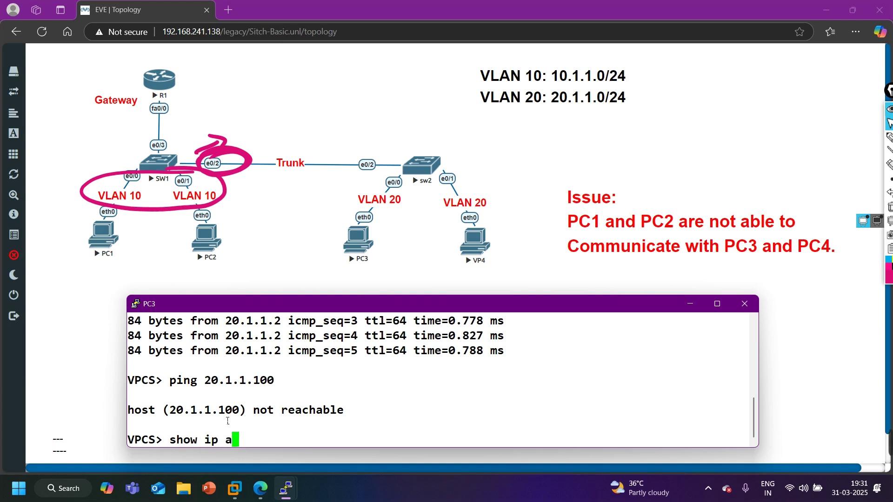
{"action": "type", "text": "dd"}
{"action": "key", "text": "Return"}
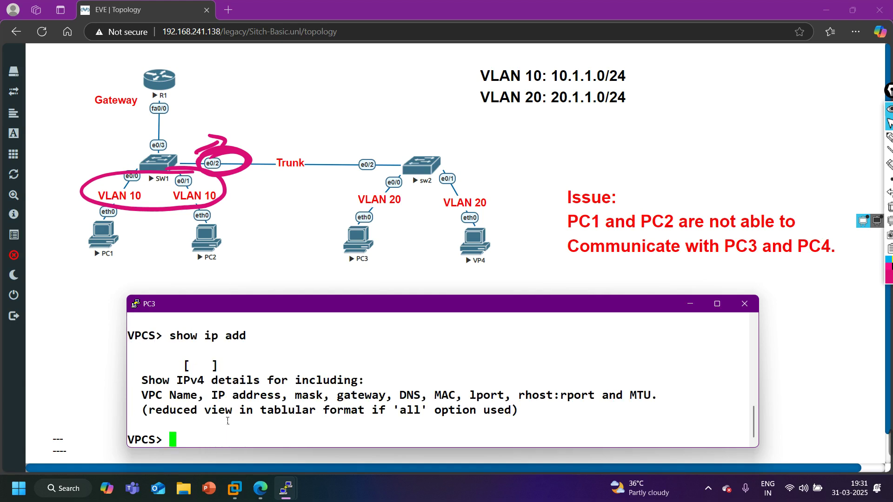
Display PC3's IP settings with show ip all and copy its MAC address
{"action": "key", "text": "Up"}
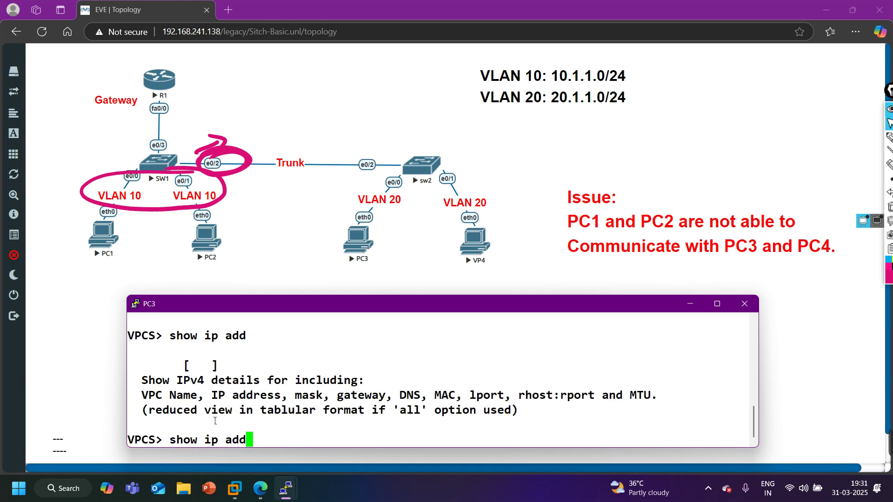
{"action": "key", "text": "BackSpace"}
{"action": "key", "text": "BackSpace"}
{"action": "type", "text": "ll"}
{"action": "key", "text": "Return"}
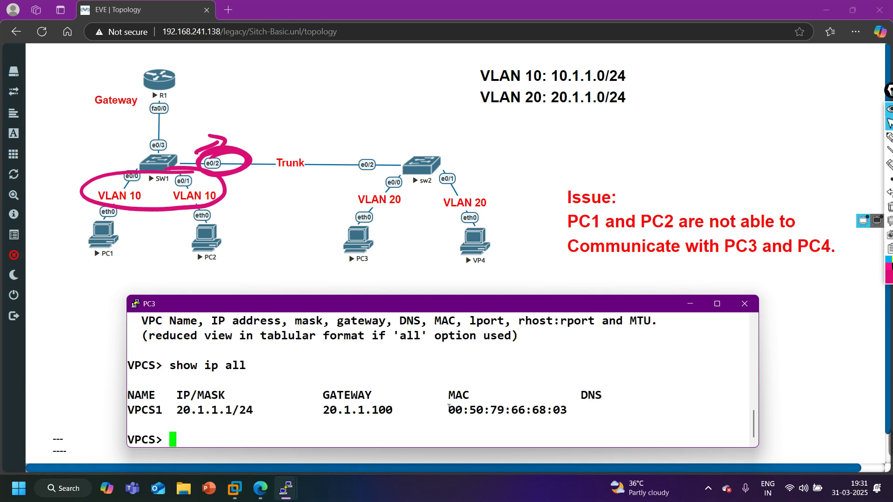
{"action": "left_click_drag", "start_coordinate": [449, 414], "coordinate": [567, 413]}
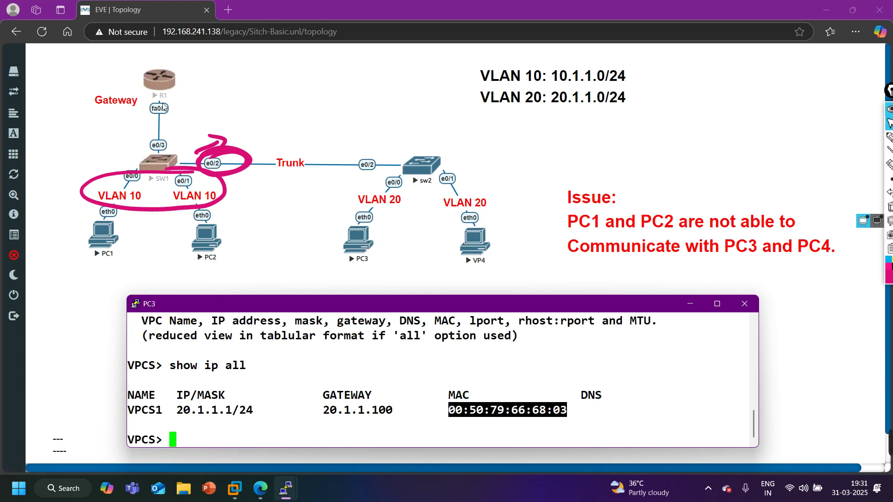
Clear the ink annotations from the topology and look up 00:50:79:66:68:03 in SW2's MAC address table
{"action": "left_click", "coordinate": [891, 207]}
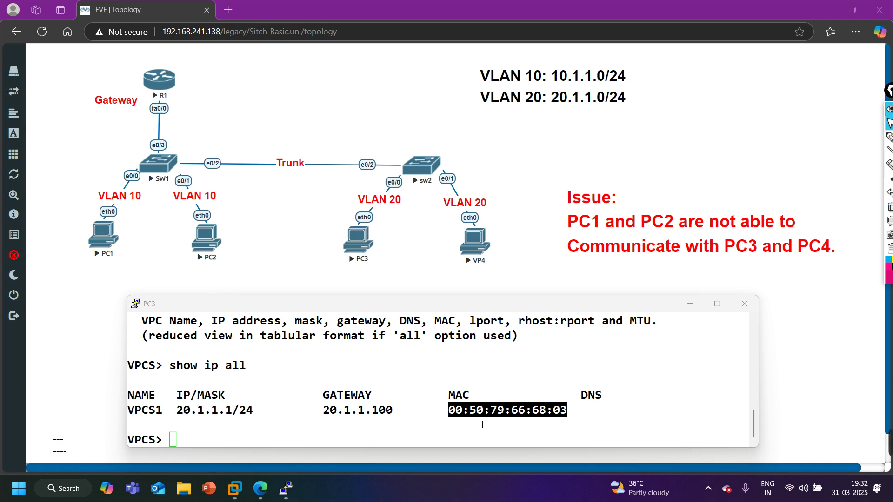
{"action": "mouse_move", "coordinate": [286, 488]}
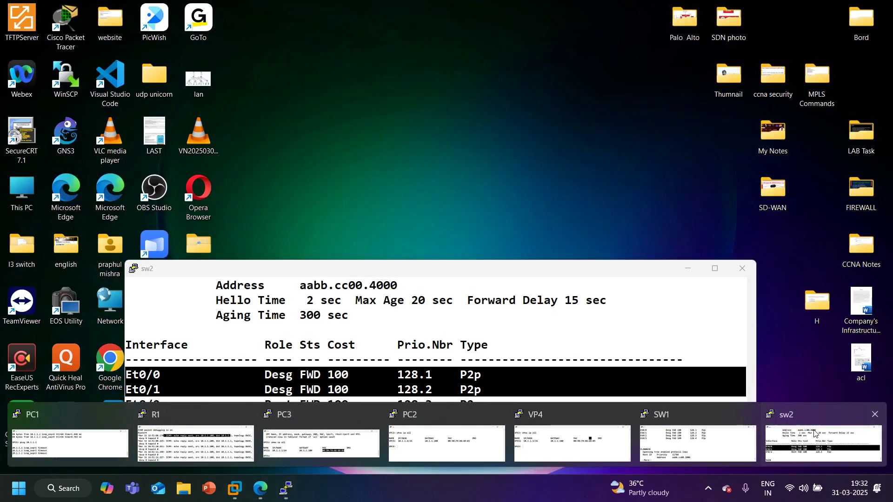
{"action": "left_click", "coordinate": [815, 435]}
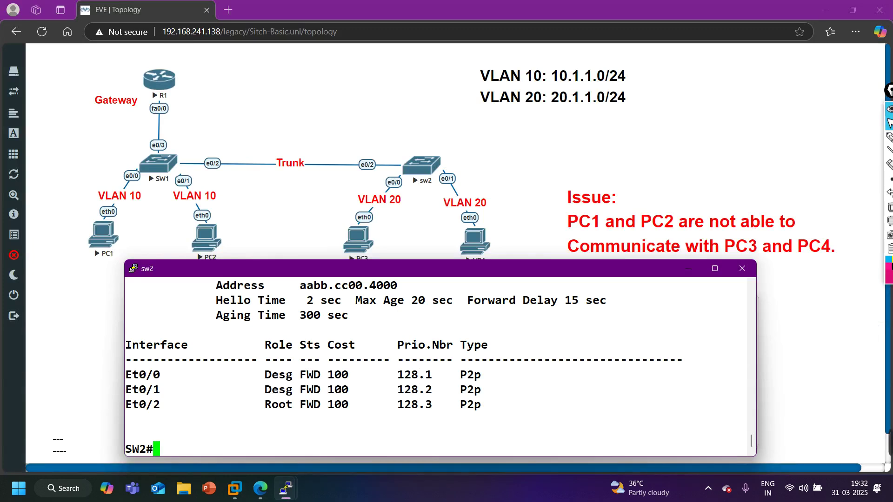
{"action": "type", "text": "sho"}
{"action": "key", "text": "Tab"}
{"action": "type", "text": "mac a"}
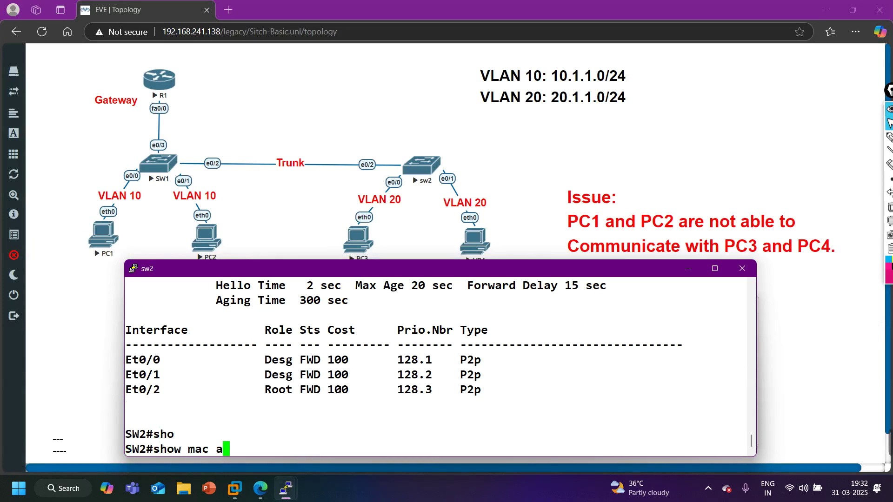
{"action": "type", "text": "d"}
{"action": "key", "text": "Tab"}
{"action": "type", "text": "ad"}
{"action": "key", "text": "Tab"}
{"action": "type", "text": "0"}
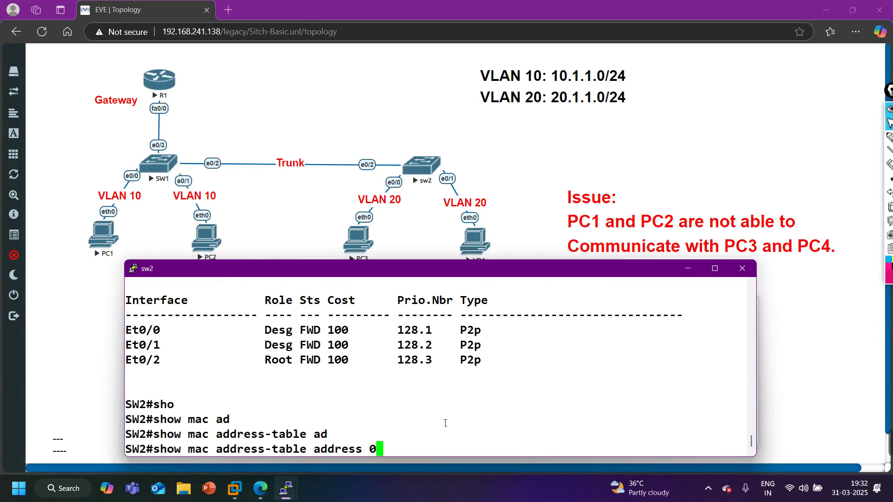
{"action": "right_click", "coordinate": [445, 423]}
{"action": "key", "text": "Return"}
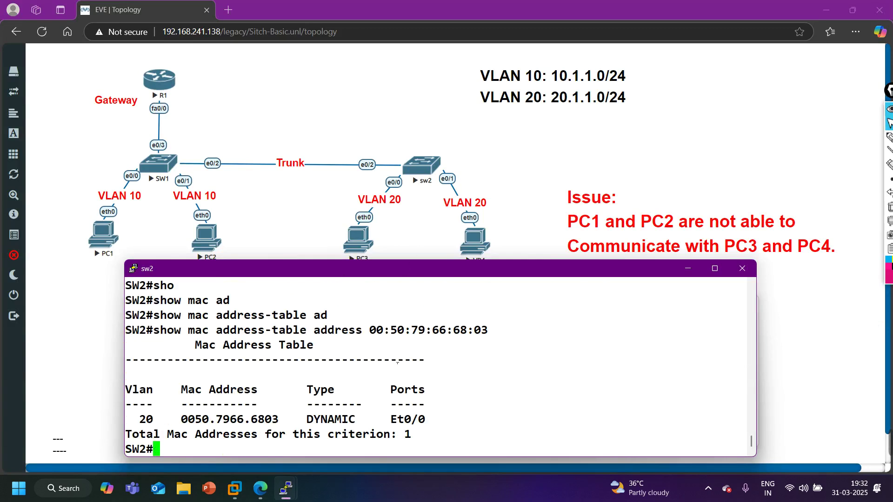
Examine the port and VLAN of PC3's entry in SW2's MAC address table and copy the address 0050.7966.6803
{"action": "left_click_drag", "start_coordinate": [194, 419], "coordinate": [377, 423]}
{"action": "left_click", "coordinate": [447, 419]}
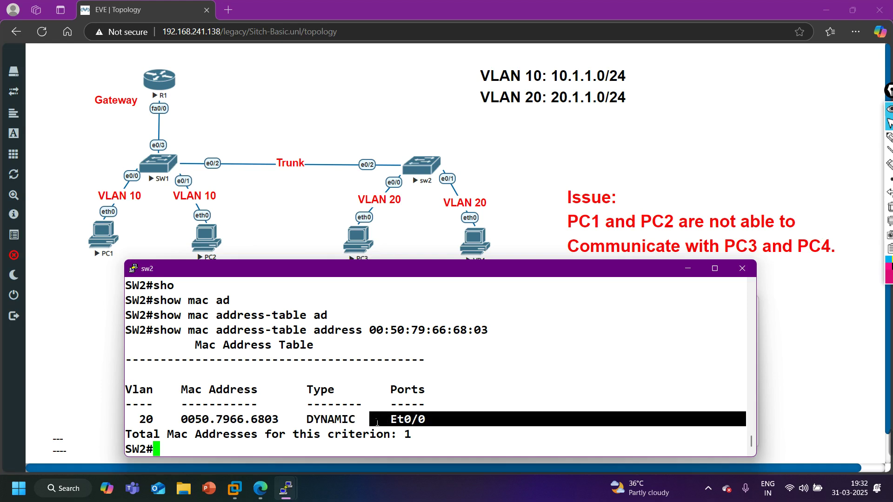
{"action": "left_click", "coordinate": [158, 424]}
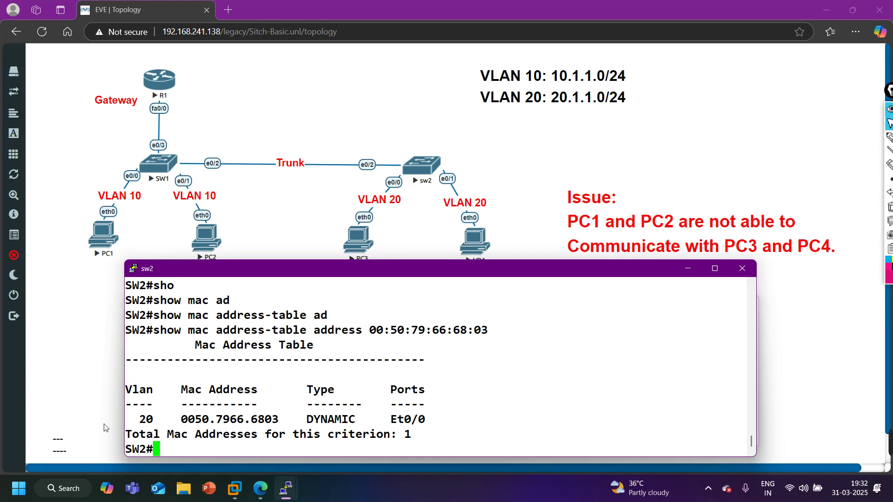
{"action": "left_click", "coordinate": [105, 423]}
{"action": "mouse_move", "coordinate": [286, 489]}
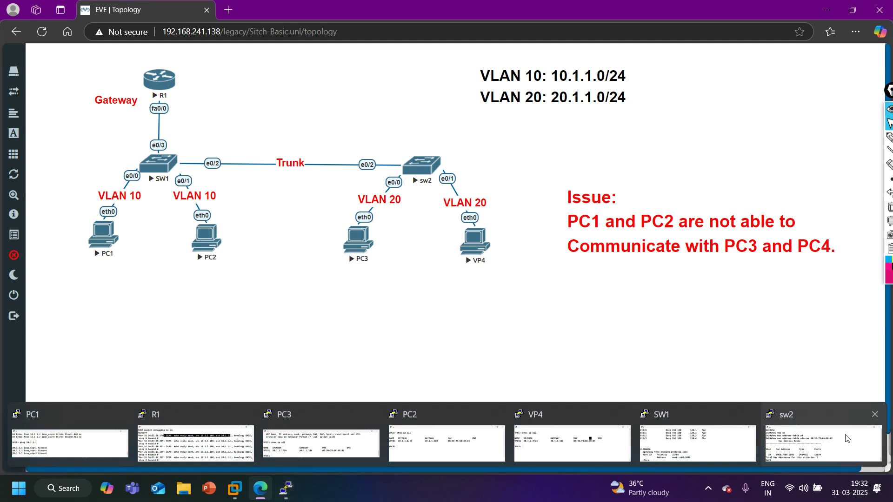
{"action": "left_click", "coordinate": [812, 435]}
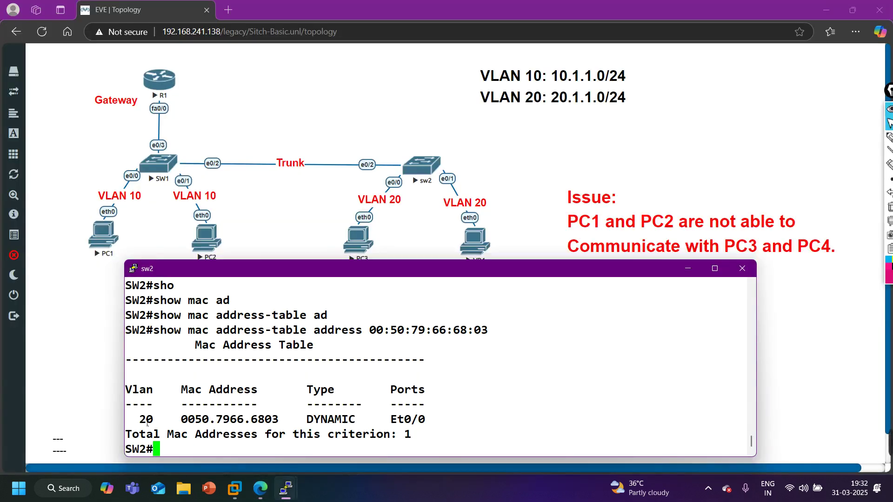
{"action": "left_click_drag", "start_coordinate": [147, 423], "coordinate": [438, 436]}
{"action": "left_click", "coordinate": [466, 426]}
{"action": "left_click_drag", "start_coordinate": [188, 423], "coordinate": [278, 419]}
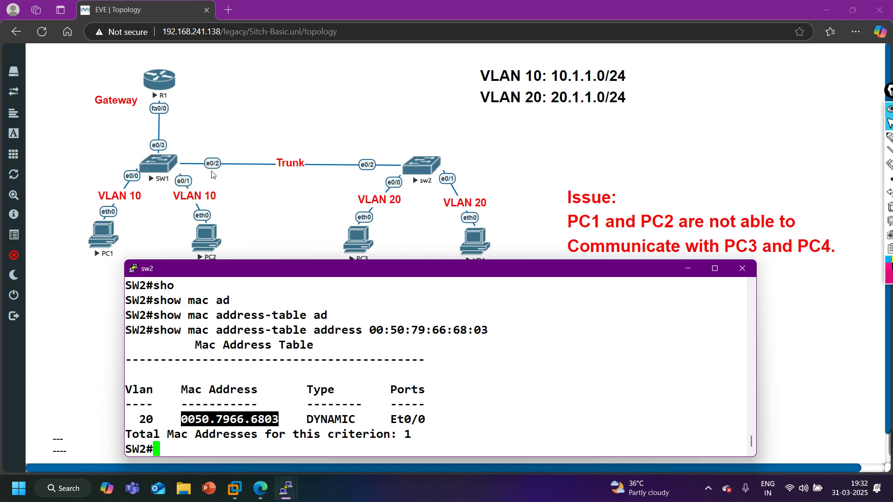
{"action": "left_click", "coordinate": [350, 238]}
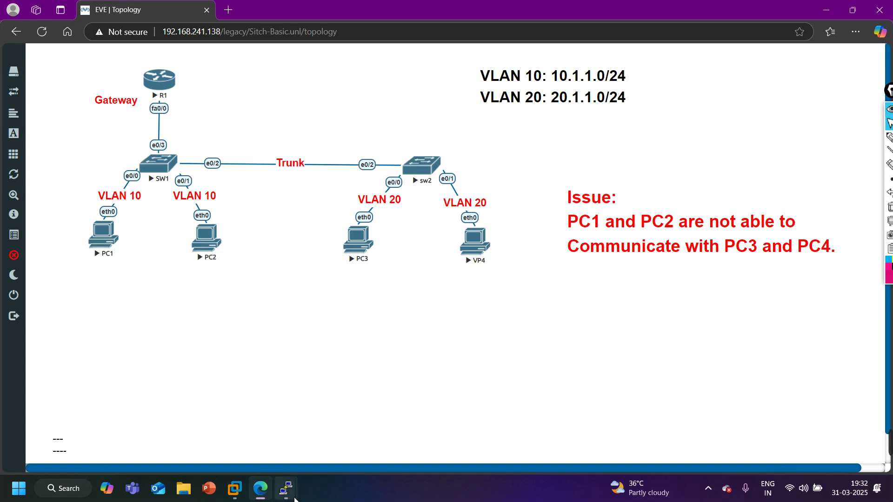
Quit the paged spanning-tree output on SW1 and return to its command prompt
{"action": "mouse_move", "coordinate": [286, 489]}
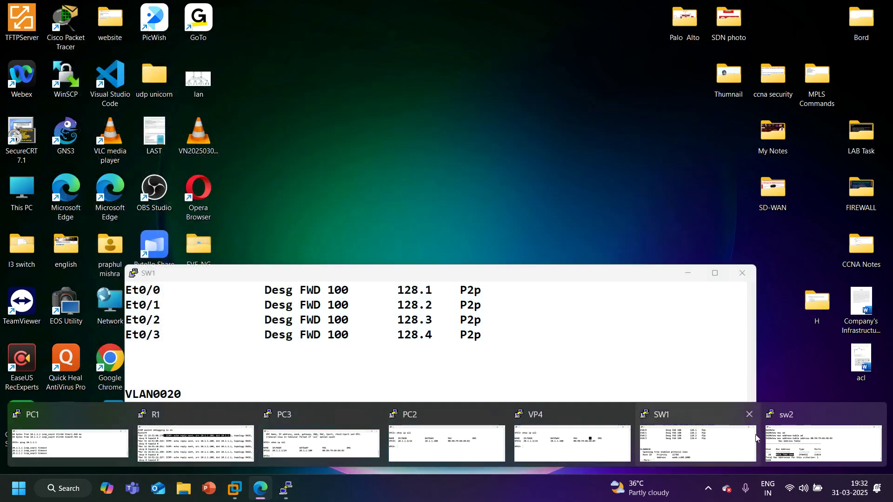
{"action": "left_click", "coordinate": [698, 443]}
{"action": "key", "text": "q"}
{"action": "key", "text": "Return"}
{"action": "key", "text": "Return"}
{"action": "key", "text": "Return"}
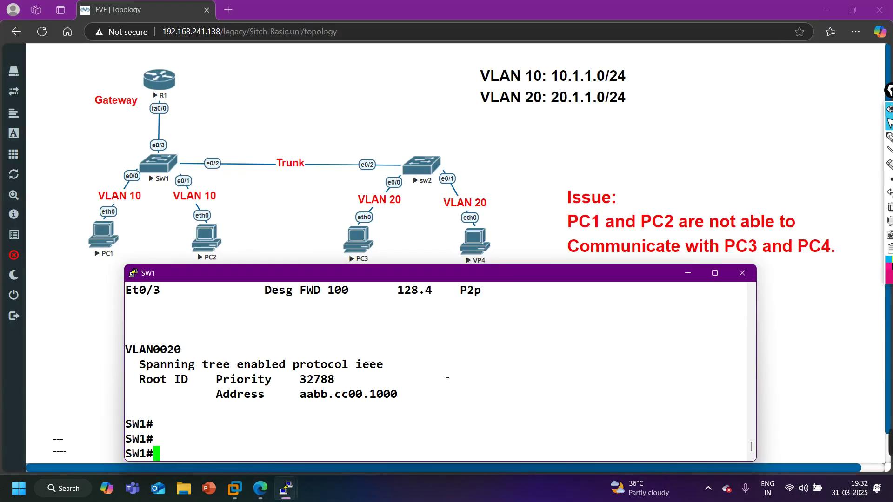
Look up 0050.7966.6803 in SW1's MAC address table and highlight the resulting entry
{"action": "type", "text": "sh"}
{"action": "key", "text": "Tab"}
{"action": "type", "text": "mac ad"}
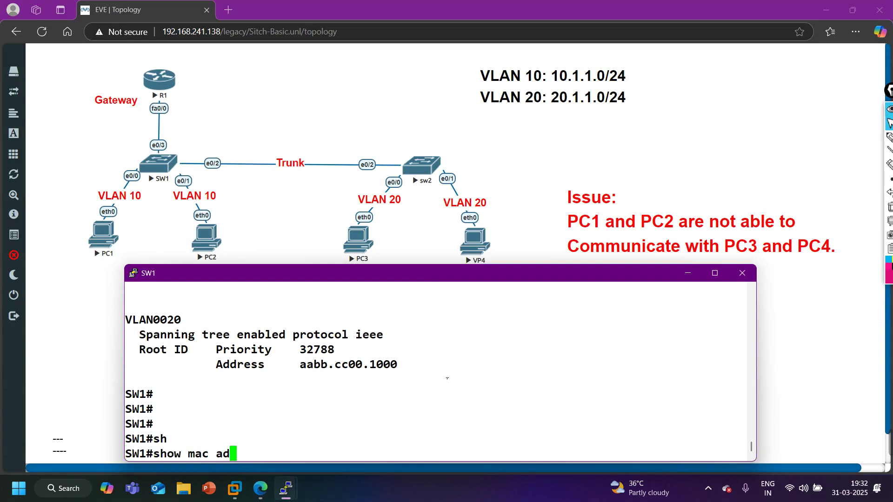
{"action": "key", "text": "Tab"}
{"action": "type", "text": "ad"}
{"action": "key", "text": "Tab"}
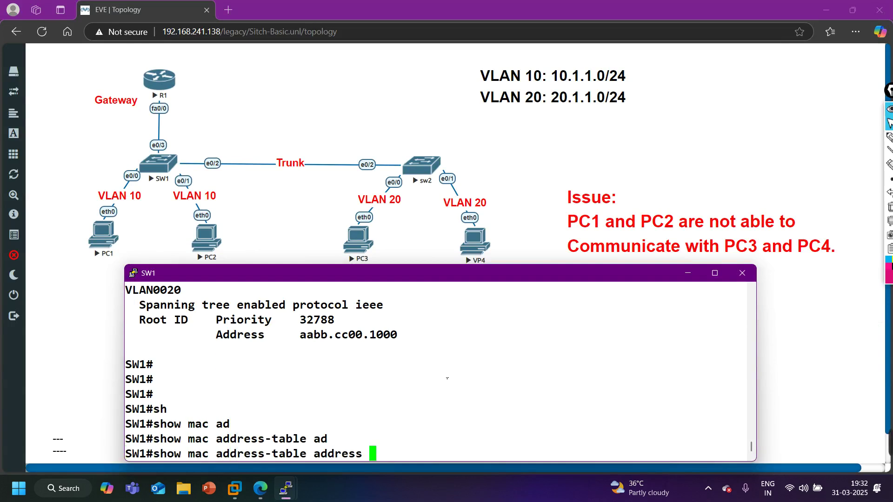
{"action": "right_click", "coordinate": [457, 398]}
{"action": "key", "text": "Return"}
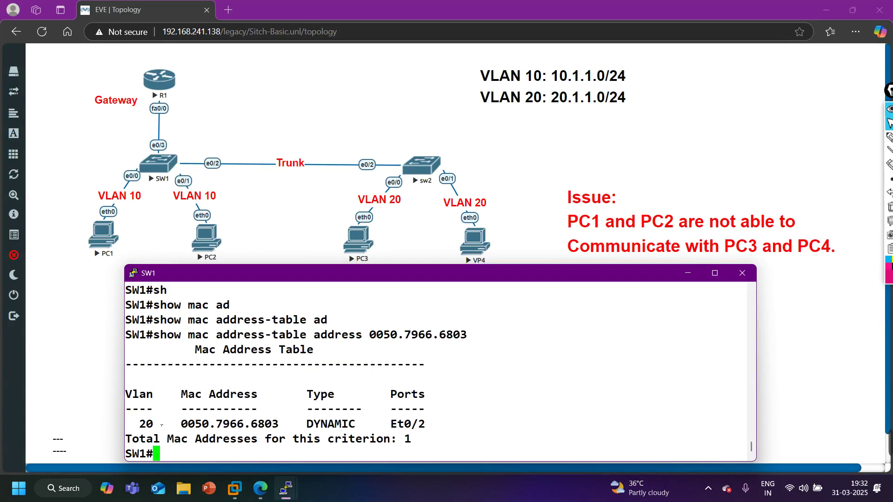
{"action": "left_click_drag", "start_coordinate": [178, 425], "coordinate": [449, 423]}
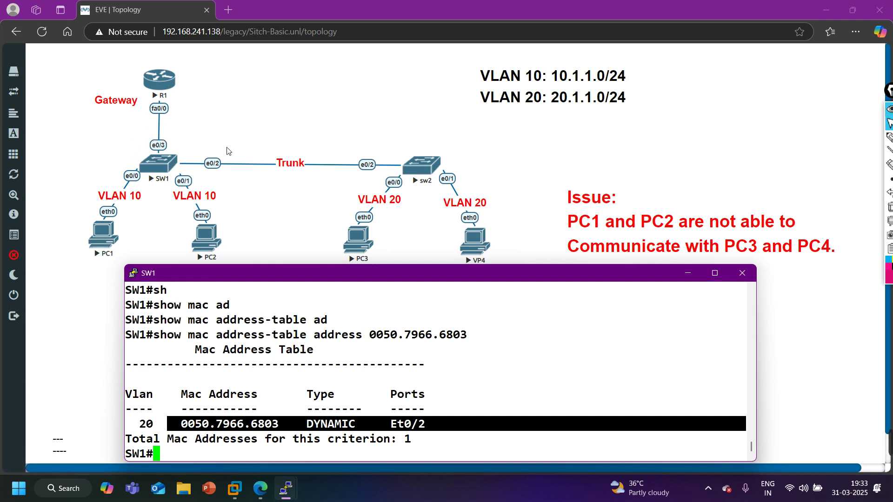
Switch to R1's console, wake the session and enter privileged EXEC mode
{"action": "mouse_move", "coordinate": [285, 488]}
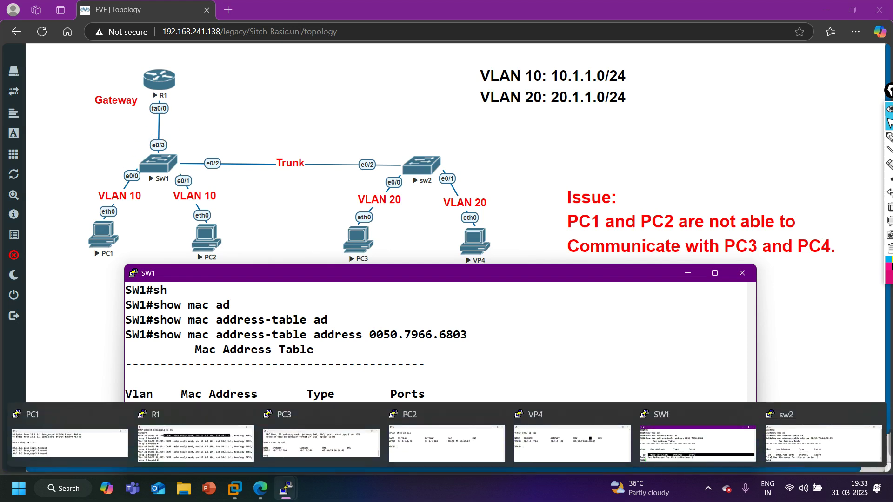
{"action": "left_click", "coordinate": [202, 458]}
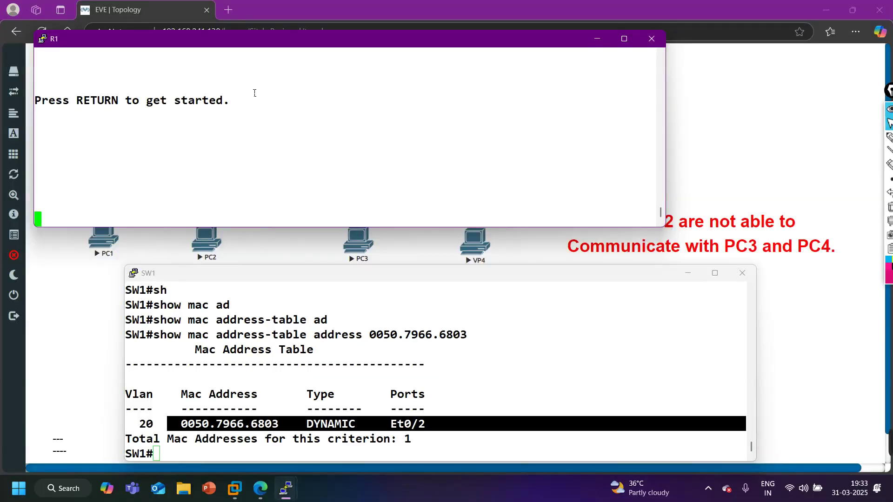
{"action": "key", "text": "Return"}
{"action": "key", "text": "Return"}
{"action": "key", "text": "Return"}
{"action": "key", "text": "Return"}
{"action": "key", "text": "Return"}
{"action": "key", "text": "Return"}
{"action": "key", "text": "Return"}
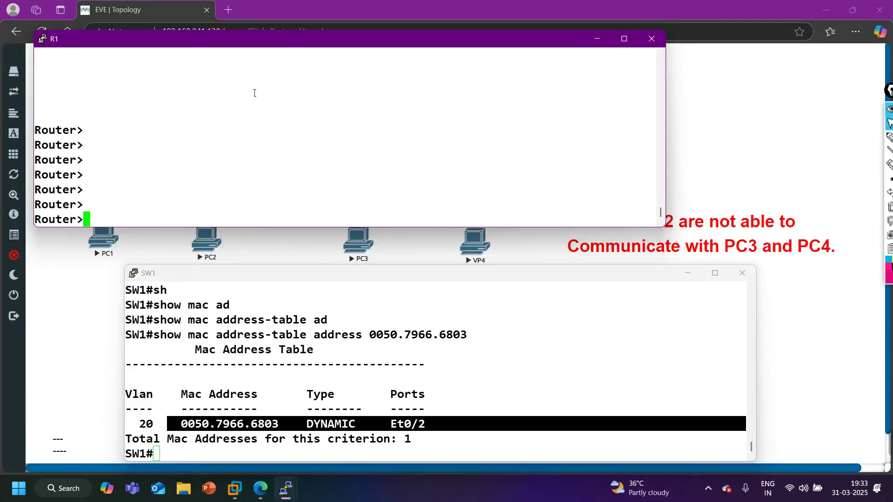
{"action": "type", "text": "en"}
{"action": "key", "text": "Return"}
Show R1's f0/0.20 interface filtered to the "bia" line and copy the hardware address ca07.16d9.0000
{"action": "type", "text": "sh"}
{"action": "key", "text": "Tab"}
{"action": "type", "text": "i"}
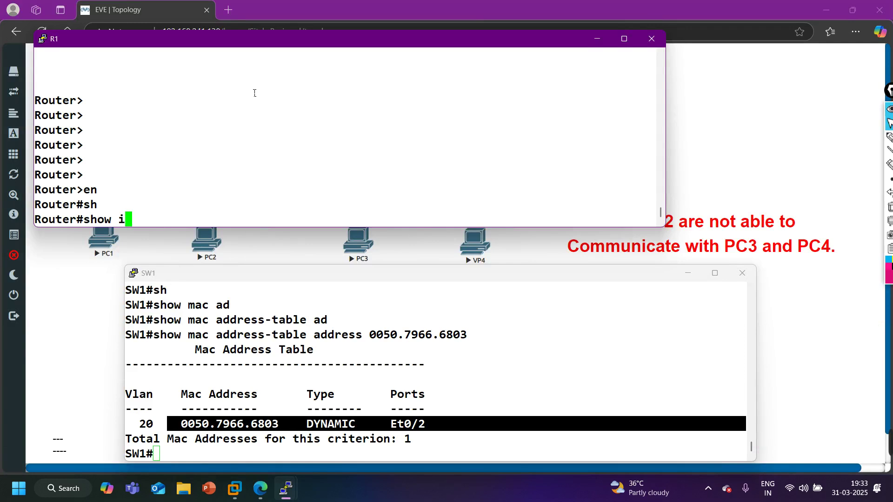
{"action": "type", "text": "nt f0/0.2"}
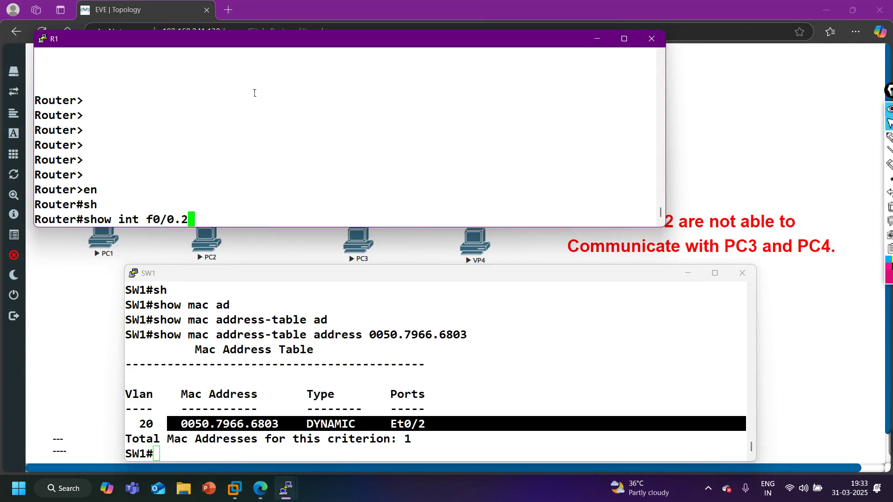
{"action": "type", "text": "0 | in"}
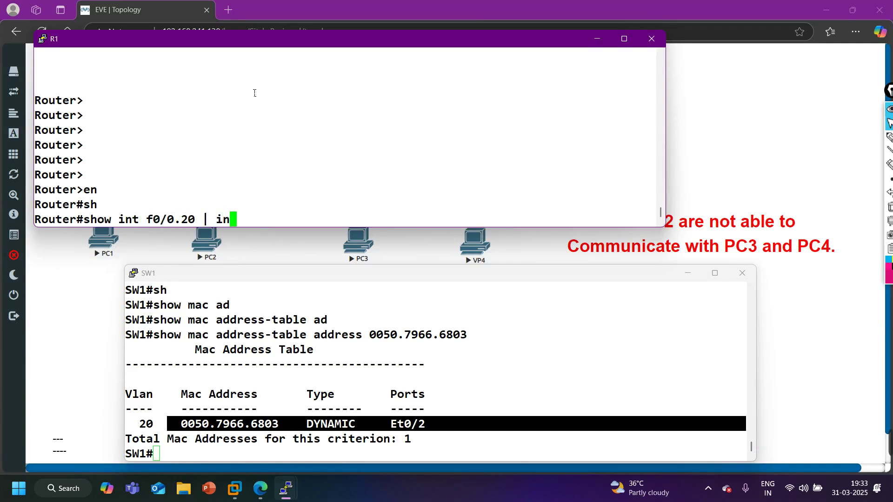
{"action": "type", "text": " bia"}
{"action": "key", "text": "Return"}
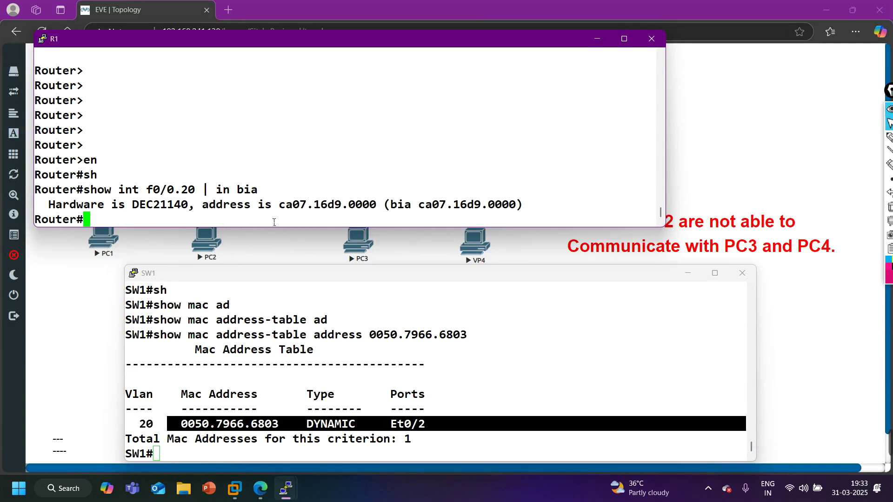
{"action": "left_click_drag", "start_coordinate": [280, 204], "coordinate": [377, 205]}
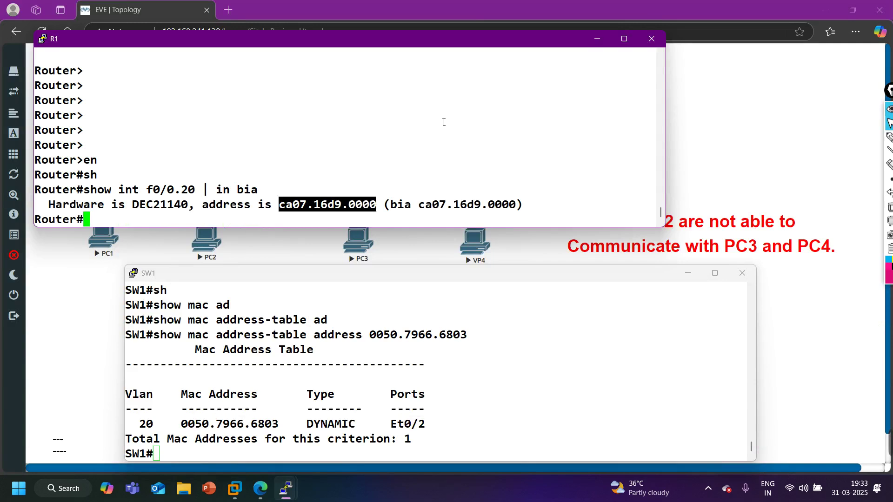
Hide R1's console and look up ca07.16d9.0000 in SW1's MAC address table
{"action": "left_click", "coordinate": [597, 39]}
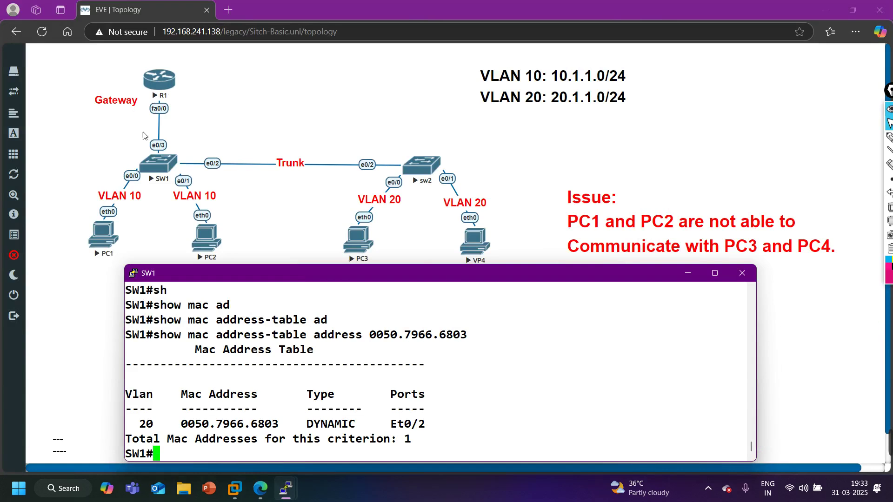
{"action": "key", "text": "Return"}
{"action": "key", "text": "Return"}
{"action": "key", "text": "Return"}
{"action": "key", "text": "Return"}
{"action": "key", "text": "Return"}
{"action": "key", "text": "Return"}
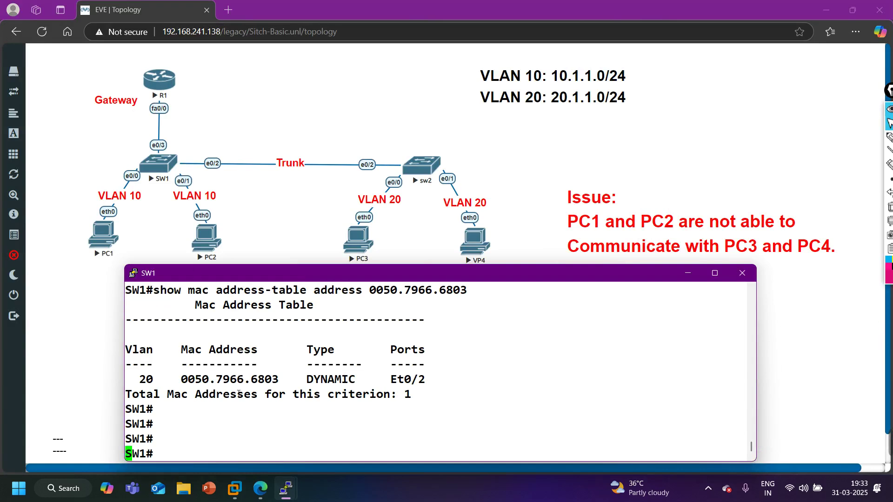
{"action": "key", "text": "Up"}
{"action": "key", "text": "Left"}
{"action": "key", "text": "BackSpace"}
{"action": "key", "text": "BackSpace"}
{"action": "key", "text": "BackSpace"}
{"action": "key", "text": "BackSpace"}
{"action": "key", "text": "BackSpace"}
{"action": "key", "text": "BackSpace"}
{"action": "key", "text": "BackSpace"}
{"action": "key", "text": "BackSpace"}
{"action": "key", "text": "BackSpace"}
{"action": "key", "text": "BackSpace"}
{"action": "key", "text": "BackSpace"}
{"action": "key", "text": "BackSpace"}
{"action": "key", "text": "BackSpace"}
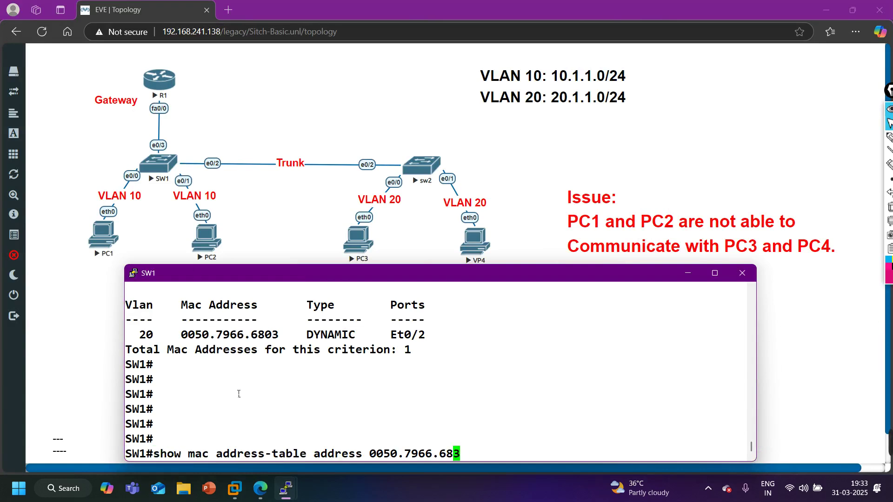
{"action": "key", "text": "Delete"}
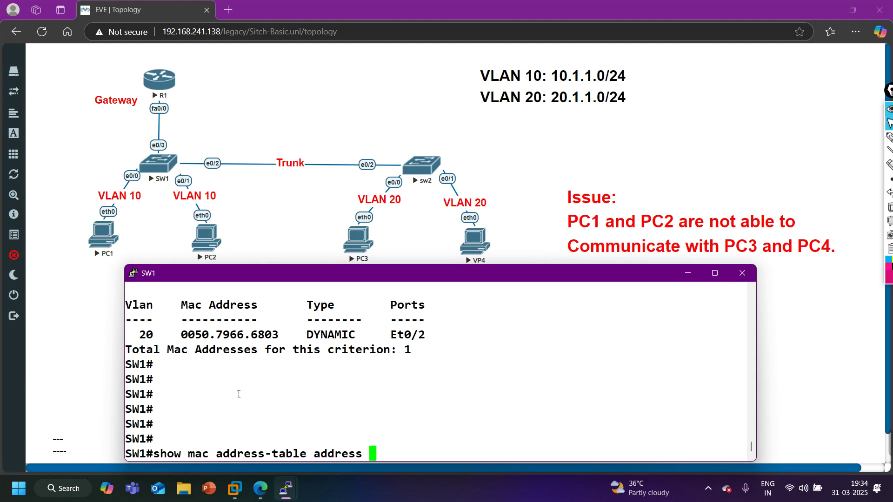
{"action": "right_click", "coordinate": [270, 433]}
{"action": "key", "text": "Return"}
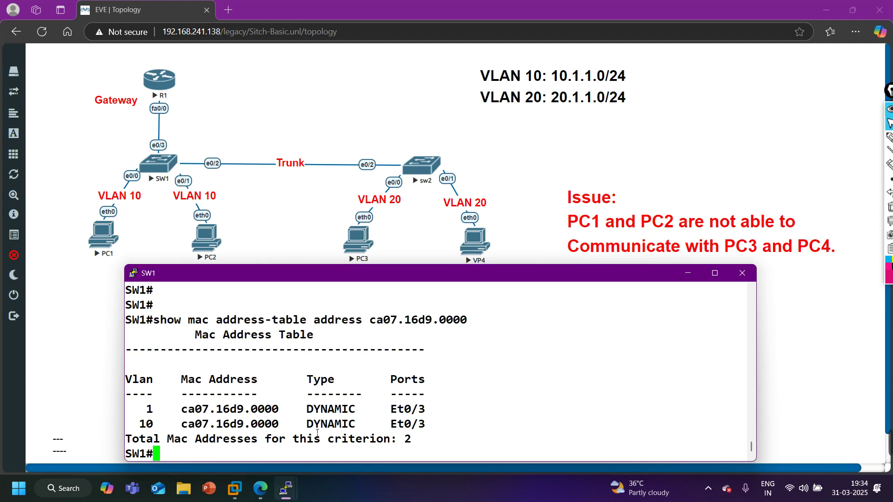
Examine the VLANs and ports of the gateway's entries in SW1's MAC address table, clearing stray pasted text from the prompt
{"action": "right_click", "coordinate": [390, 432]}
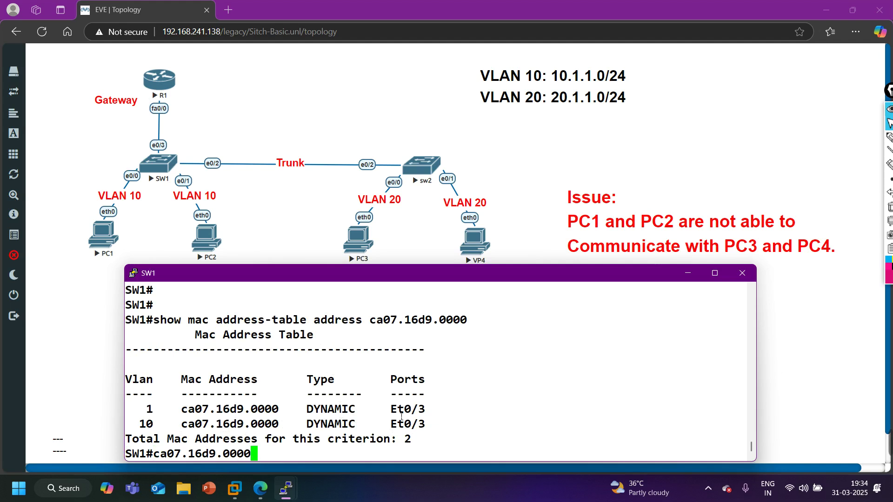
{"action": "left_click_drag", "start_coordinate": [391, 410], "coordinate": [433, 417]}
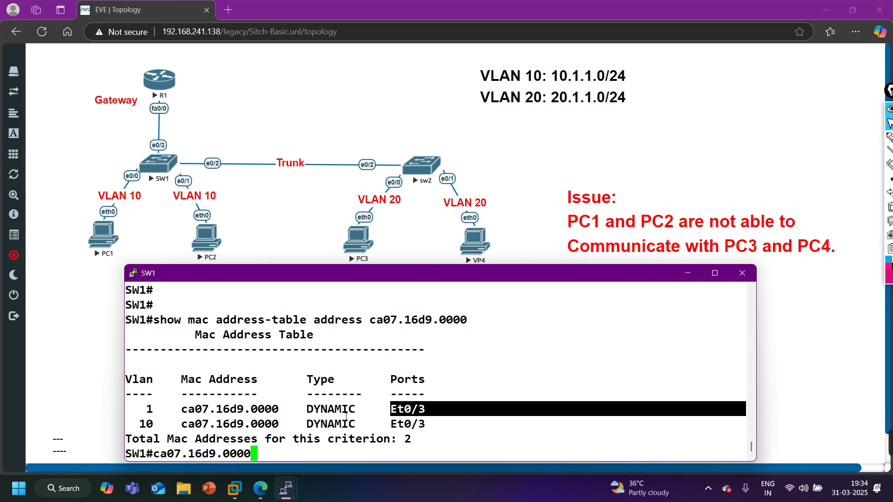
{"action": "key", "text": "BackSpace"}
{"action": "key", "text": "BackSpace"}
{"action": "key", "text": "BackSpace"}
{"action": "key", "text": "BackSpace"}
{"action": "key", "text": "BackSpace"}
{"action": "key", "text": "BackSpace"}
{"action": "key", "text": "BackSpace"}
{"action": "key", "text": "BackSpace"}
{"action": "key", "text": "BackSpace"}
{"action": "key", "text": "BackSpace"}
{"action": "key", "text": "BackSpace"}
{"action": "key", "text": "BackSpace"}
{"action": "key", "text": "BackSpace"}
{"action": "key", "text": "BackSpace"}
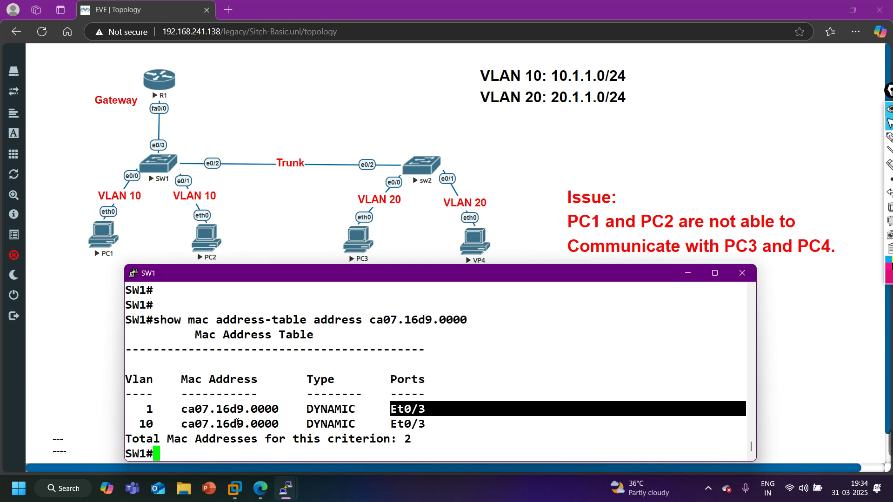
{"action": "left_click_drag", "start_coordinate": [135, 424], "coordinate": [474, 429]}
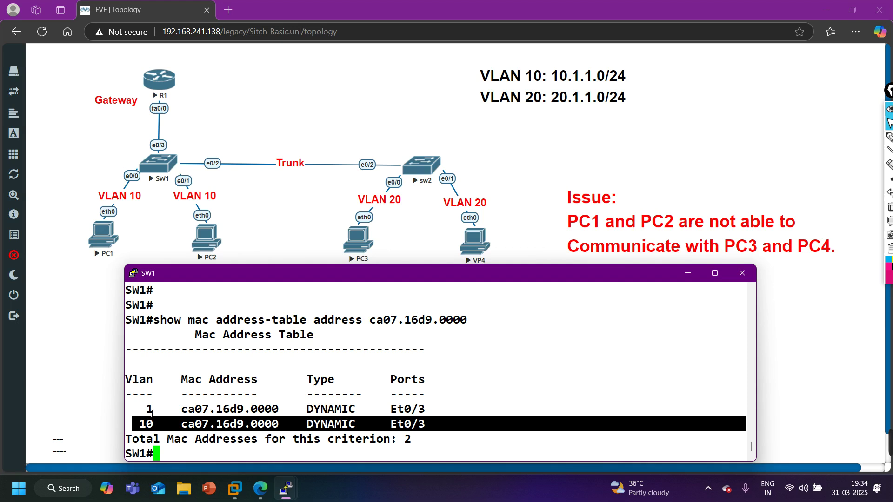
{"action": "left_click_drag", "start_coordinate": [151, 413], "coordinate": [481, 429]}
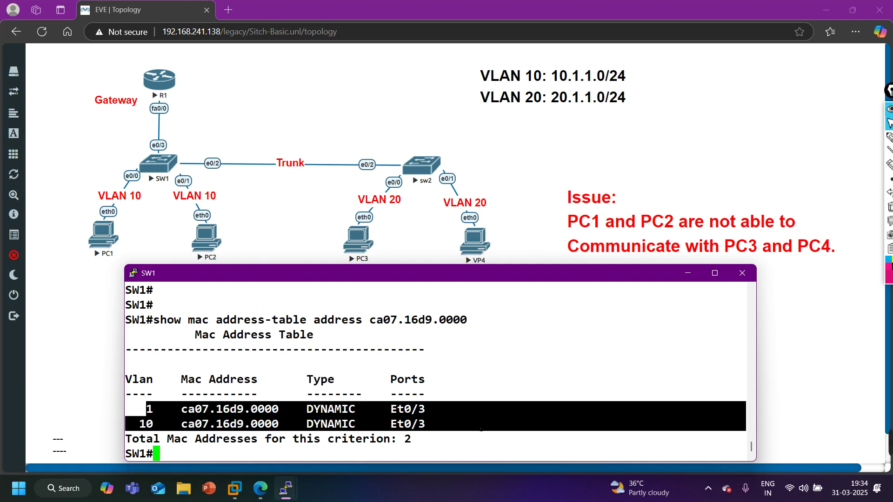
Show the running configuration of interface e0/3 on SW1 and highlight its switchport trunk lines
{"action": "key", "text": "Return"}
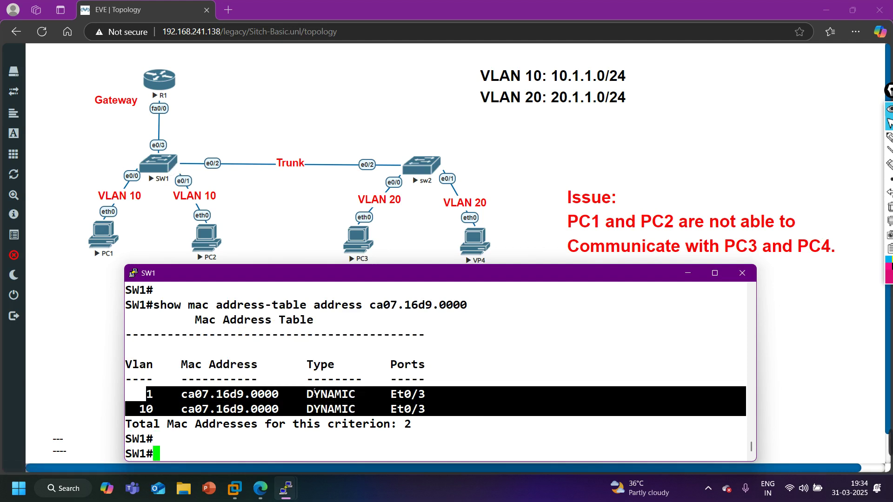
{"action": "type", "text": "sh"}
{"action": "key", "text": "Tab"}
{"action": "type", "text": "run "}
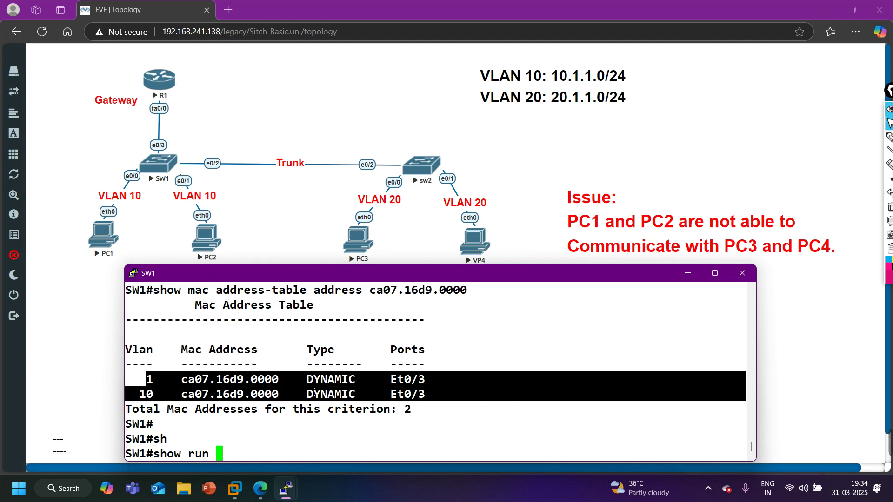
{"action": "type", "text": "int e0/3"}
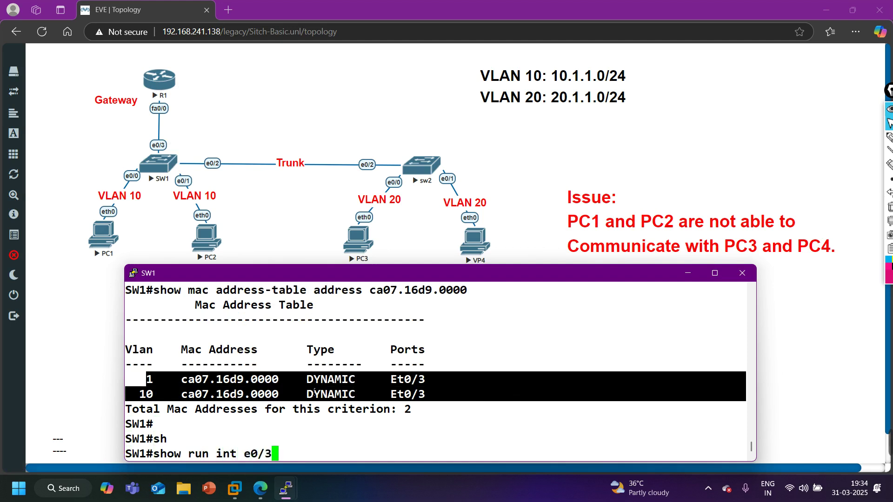
{"action": "key", "text": "Return"}
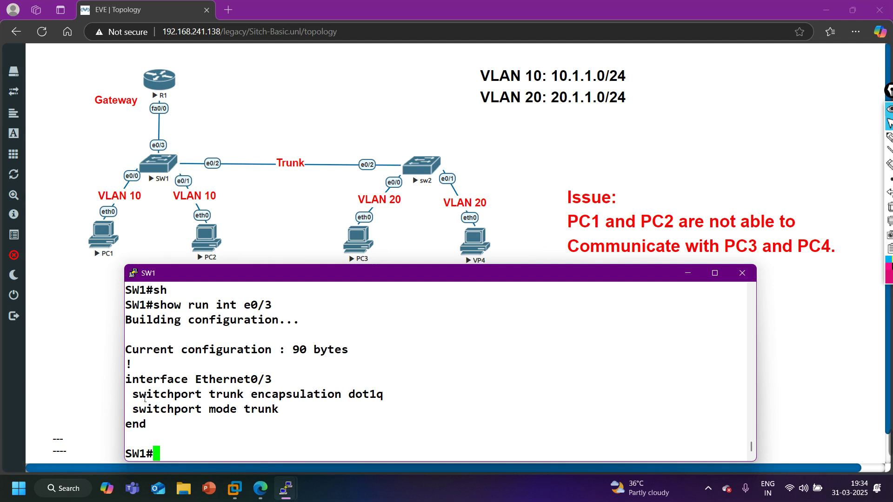
{"action": "left_click_drag", "start_coordinate": [140, 397], "coordinate": [337, 410]}
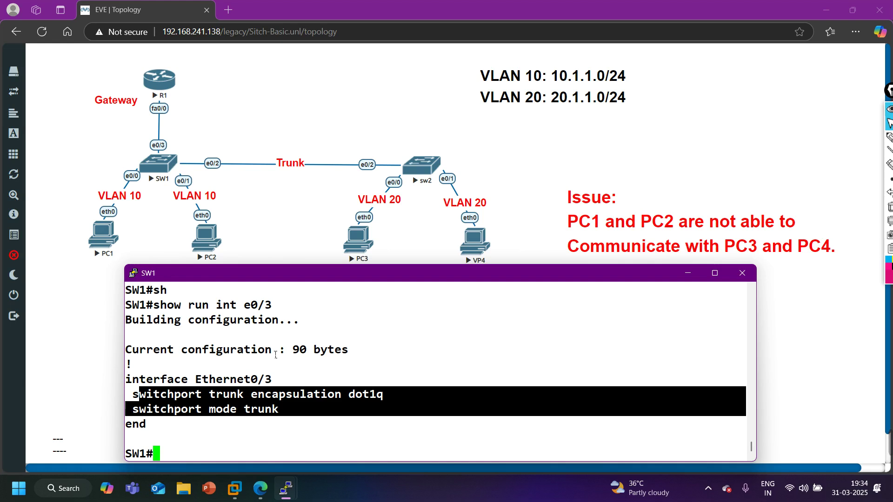
Bring R1's console back up and move it below the switches so the upper topology stays in view
{"action": "left_click", "coordinate": [335, 103]}
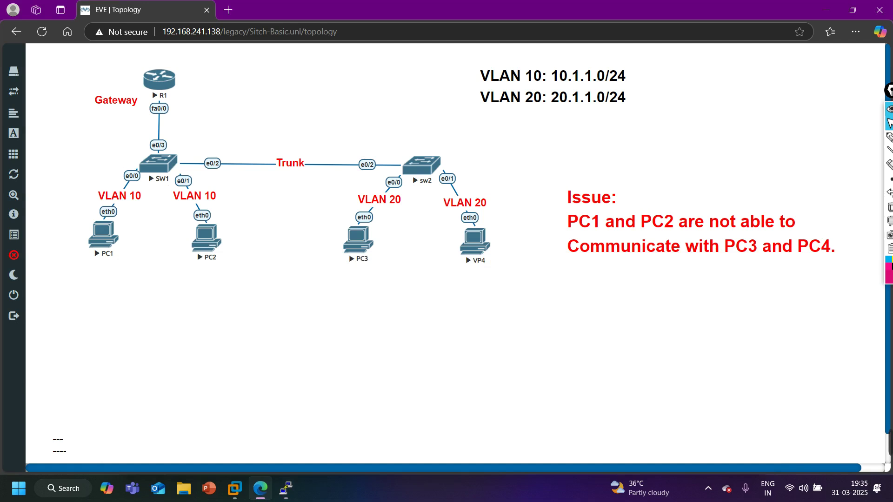
{"action": "mouse_move", "coordinate": [291, 497]}
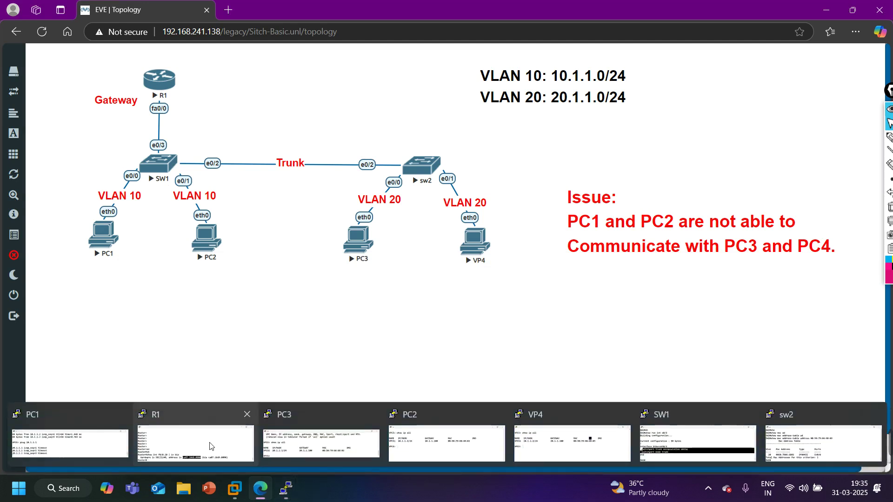
{"action": "left_click", "coordinate": [212, 447]}
{"action": "left_click_drag", "start_coordinate": [313, 38], "coordinate": [322, 46]}
{"action": "left_click_drag", "start_coordinate": [349, 78], "coordinate": [432, 153]}
{"action": "mouse_move", "coordinate": [890, 443]}
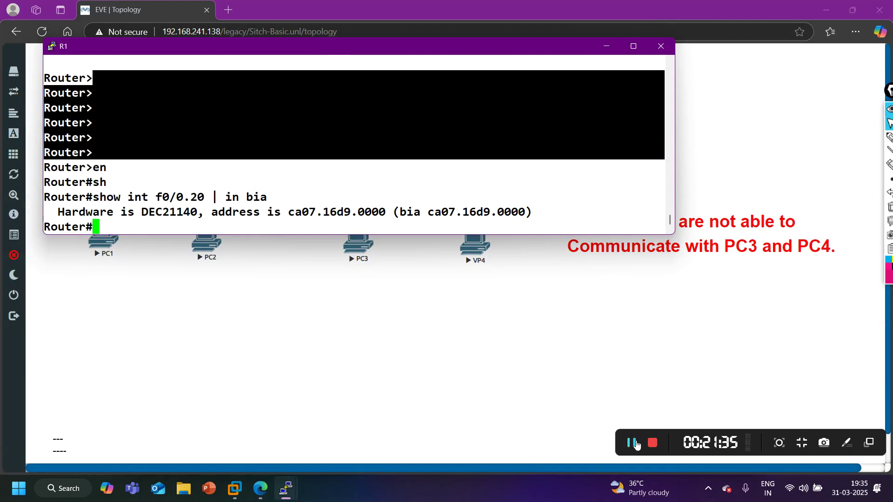
{"action": "left_click_drag", "start_coordinate": [303, 46], "coordinate": [363, 228]}
{"action": "left_click", "coordinate": [363, 354]}
List R1's interfaces with show ip int br and highlight the FastEthernet0/0.20 entry
{"action": "type", "text": "sh"}
{"action": "key", "text": "Tab"}
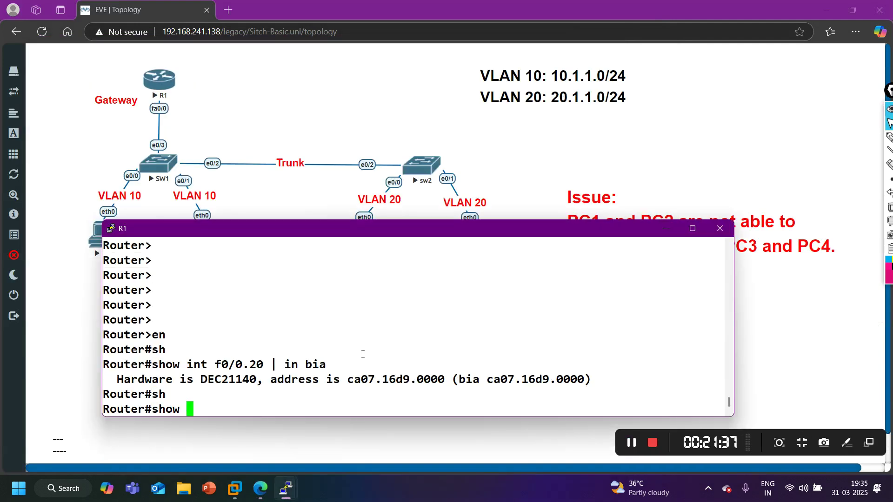
{"action": "type", "text": "ip int br"}
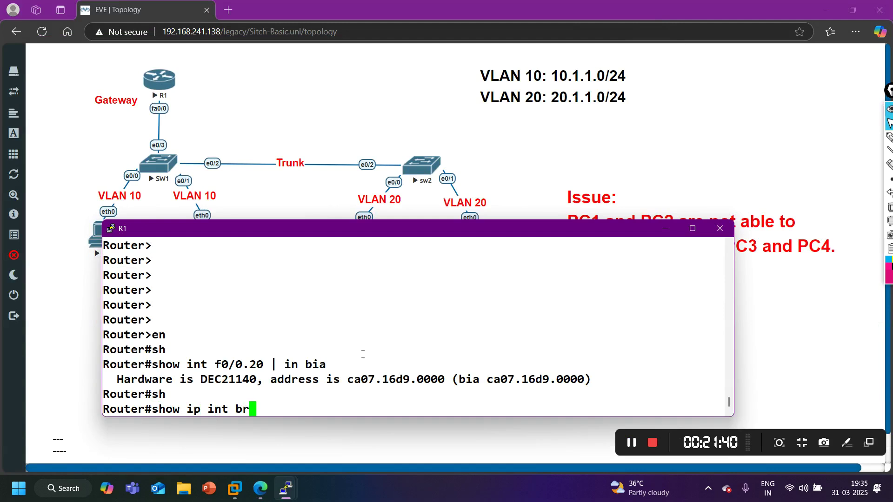
{"action": "key", "text": "Return"}
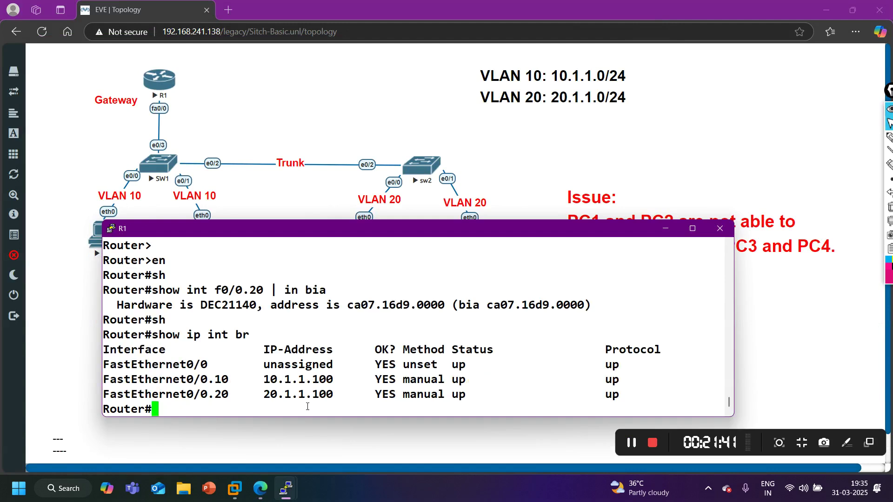
{"action": "left_click_drag", "start_coordinate": [130, 401], "coordinate": [343, 402]}
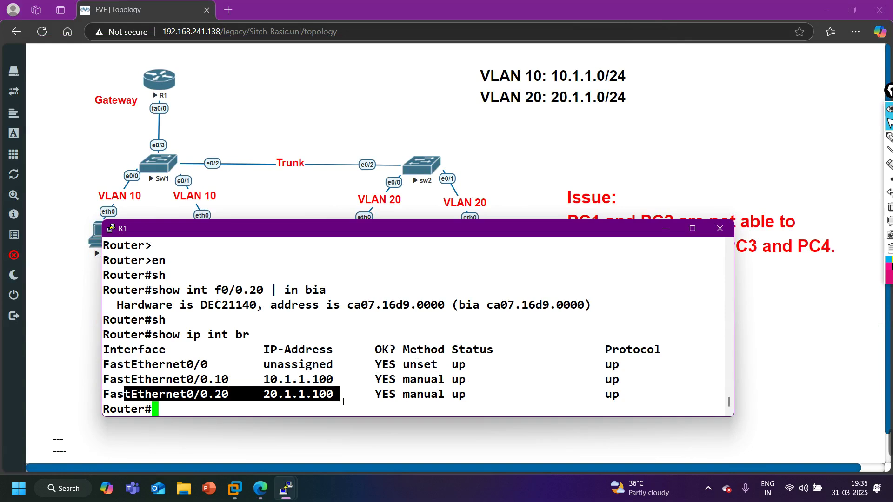
Show the running configuration of subinterface f0/0.20 on R1 and highlight its interface line
{"action": "key", "text": "Return"}
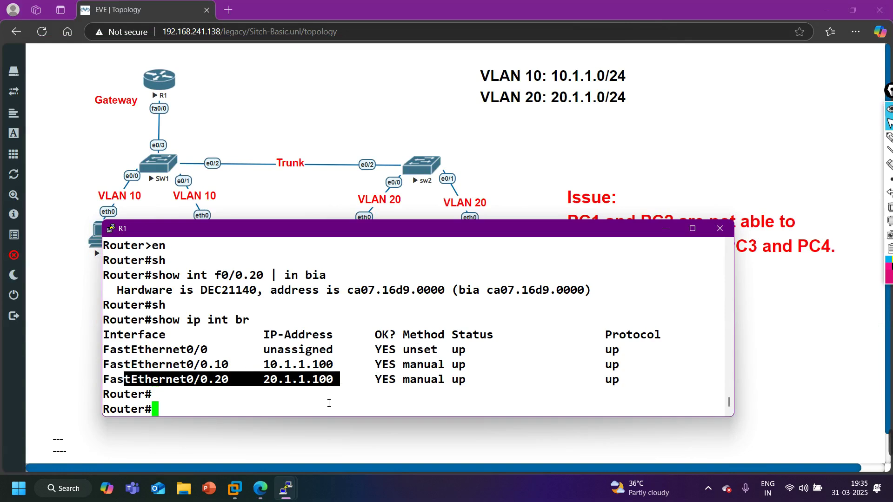
{"action": "type", "text": "sh"}
{"action": "key", "text": "Tab"}
{"action": "type", "text": "run int"}
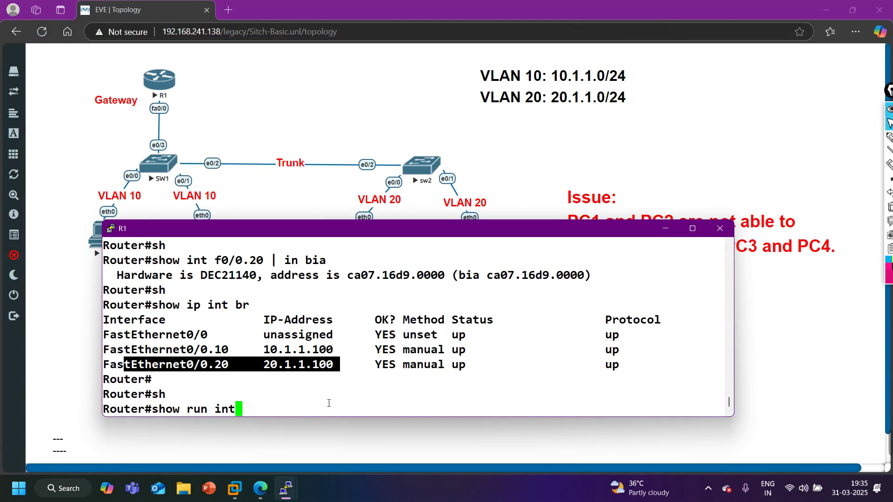
{"action": "type", "text": " f0/0.20"}
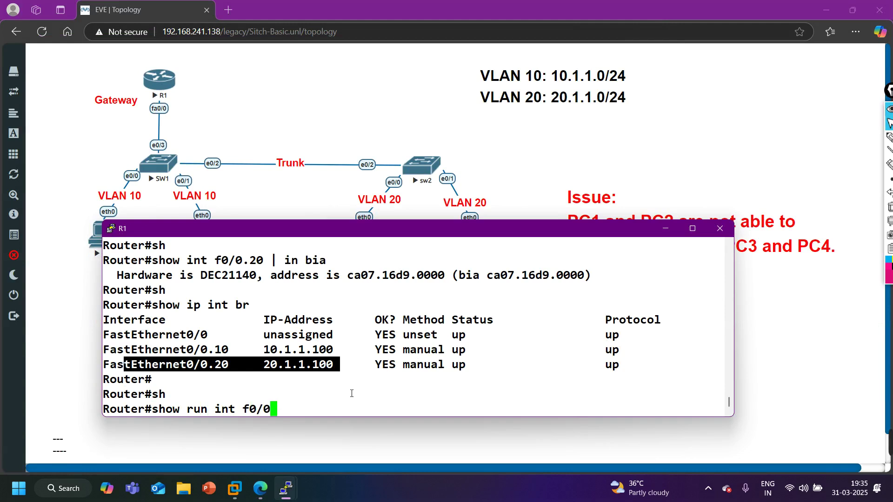
{"action": "key", "text": "Return"}
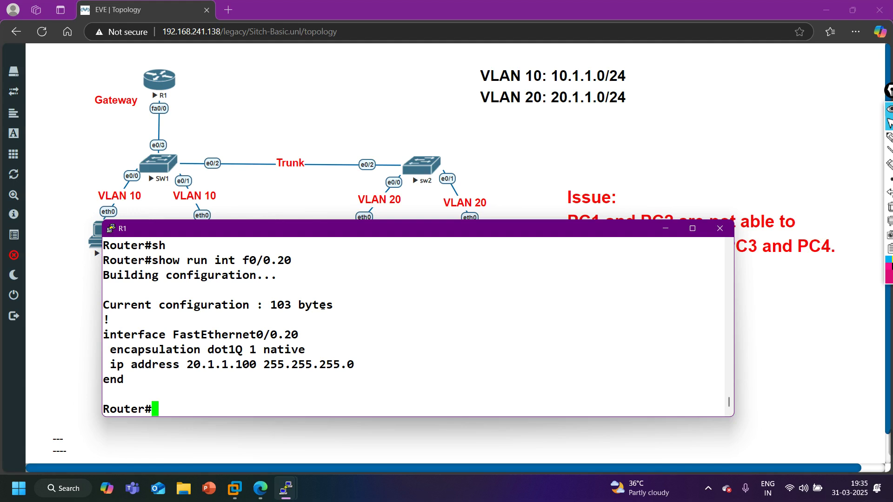
{"action": "left_click_drag", "start_coordinate": [110, 336], "coordinate": [367, 337]}
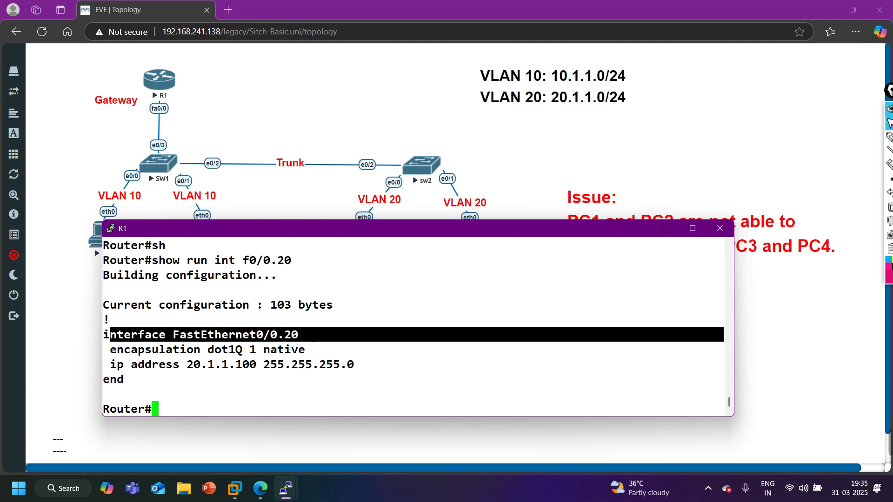
Highlight the encapsulation line in R1's displayed f0/0.20 configuration
{"action": "left_click_drag", "start_coordinate": [125, 353], "coordinate": [329, 355]}
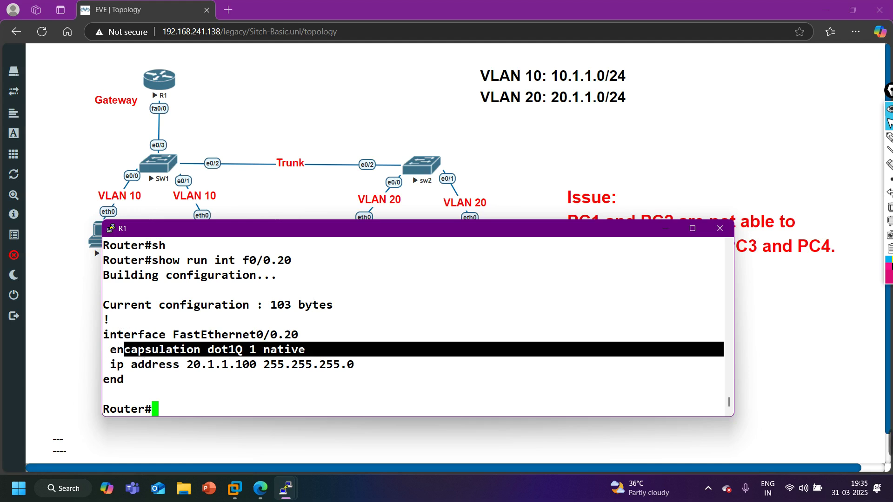
{"action": "left_click_drag", "start_coordinate": [110, 354], "coordinate": [317, 355]}
{"action": "left_click_drag", "start_coordinate": [105, 350], "coordinate": [316, 349]}
Show the running configuration of subinterface f0/0.10 on R1 and highlight its encapsulation line for comparison
{"action": "key", "text": "Up"}
{"action": "key", "text": "BackSpace"}
{"action": "key", "text": "BackSpace"}
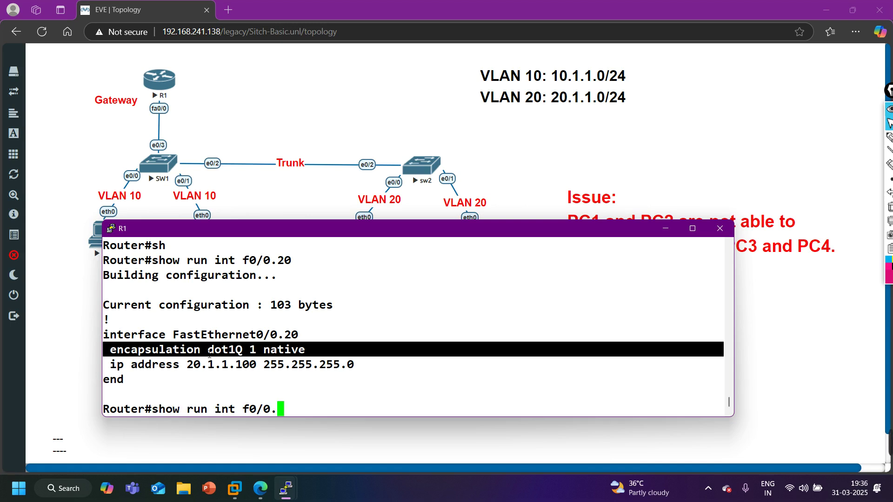
{"action": "type", "text": "10"}
{"action": "key", "text": "Return"}
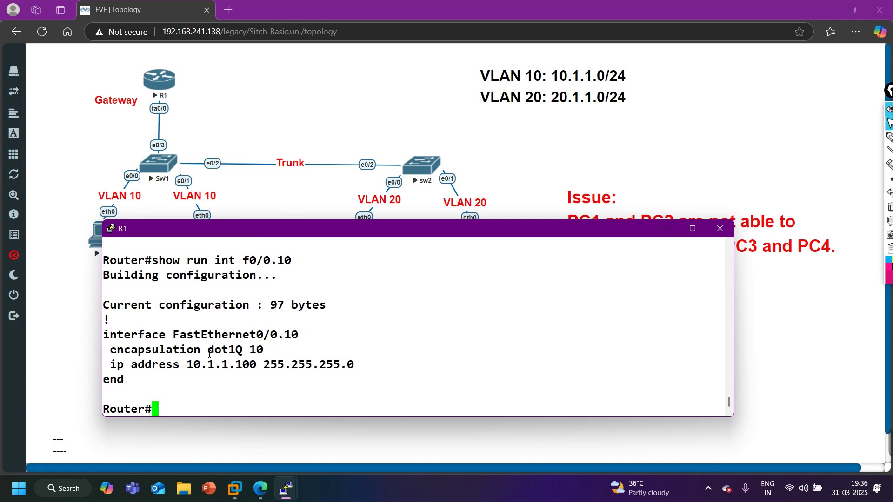
{"action": "left_click_drag", "start_coordinate": [131, 357], "coordinate": [277, 358]}
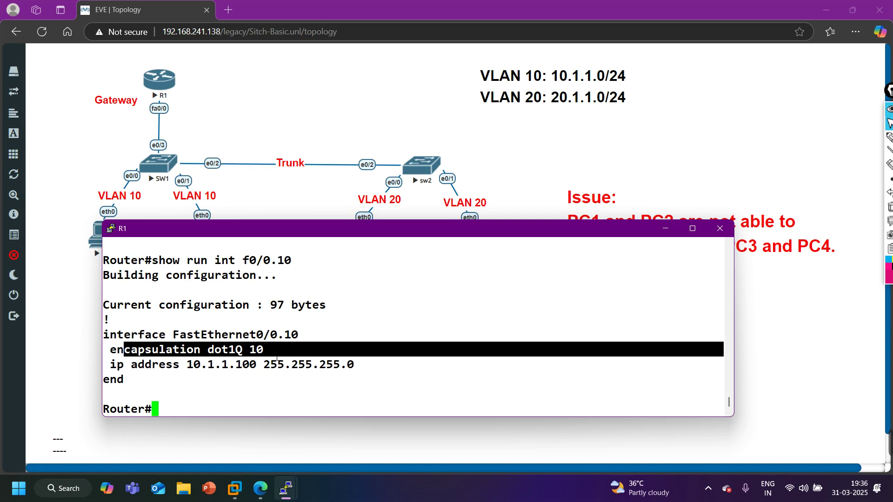
Display the f0/0.20 running configuration on R1 again and highlight its encapsulation line
{"action": "key", "text": "Up"}
{"action": "key", "text": "Up"}
{"action": "key", "text": "Return"}
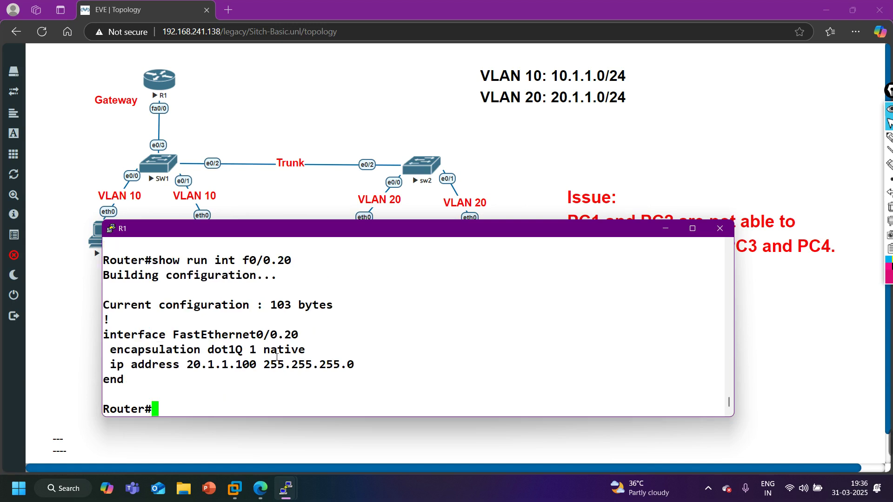
{"action": "left_click_drag", "start_coordinate": [132, 353], "coordinate": [465, 351]}
Enter global configuration mode on R1 and open subinterface f0/0.20 for configuration
{"action": "type", "text": "conf"}
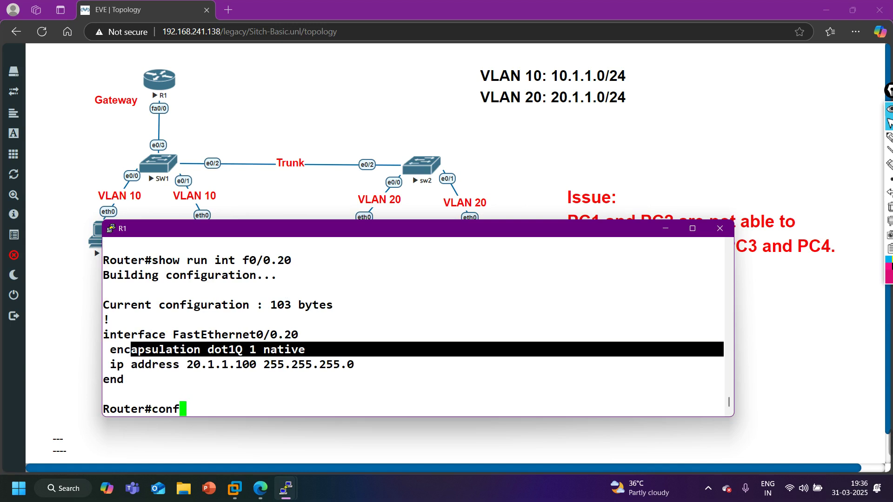
{"action": "key", "text": "Tab"}
{"action": "key", "text": "Return"}
{"action": "key", "text": "Return"}
{"action": "key", "text": "Return"}
{"action": "key", "text": "Return"}
{"action": "key", "text": "Return"}
{"action": "type", "text": "int f0/0.20"}
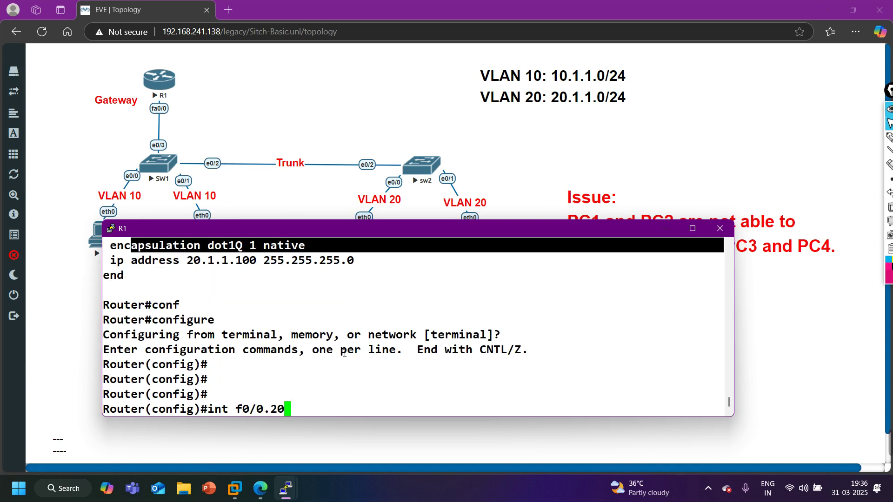
{"action": "key", "text": "Return"}
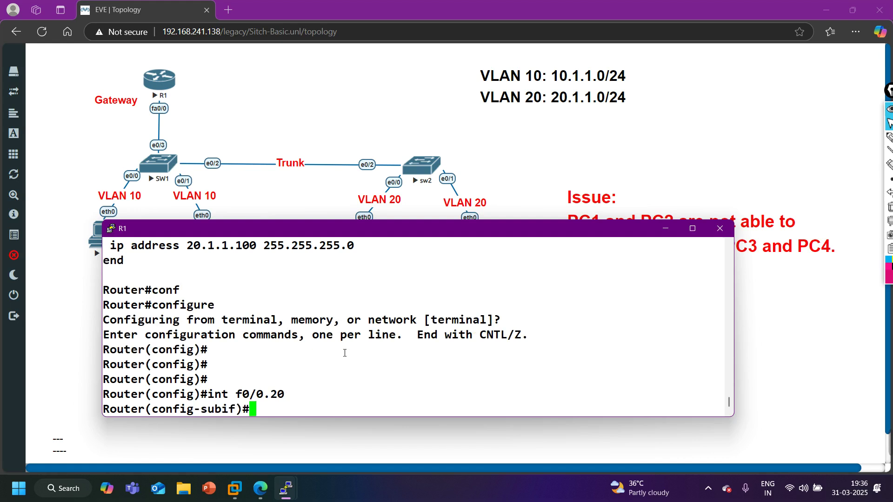
Set the subinterface's encapsulation to dot1Q 20 and return to privileged EXEC mode
{"action": "type", "text": "enc"}
{"action": "key", "text": "Tab"}
{"action": "type", "text": "do"}
{"action": "key", "text": "Tab"}
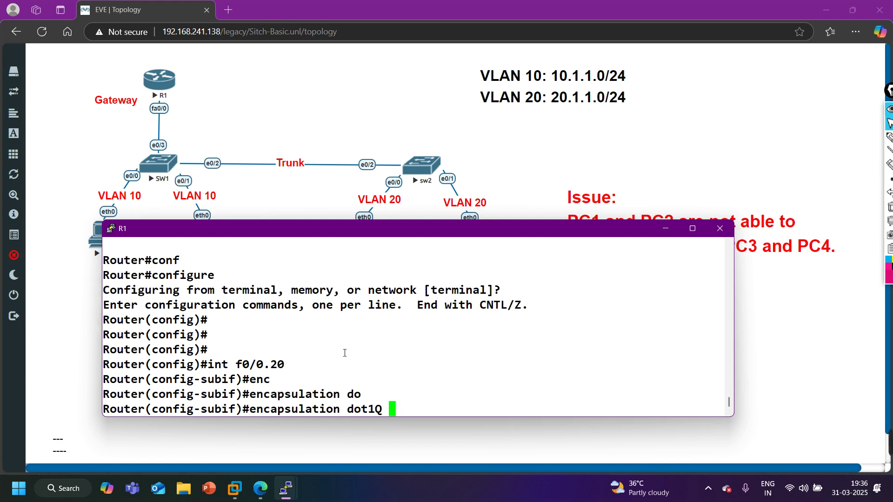
{"action": "type", "text": "20"}
{"action": "key", "text": "Return"}
{"action": "key", "text": "ctrl+z"}
{"action": "key", "text": "Return"}
{"action": "key", "text": "Return"}
{"action": "key", "text": "Return"}
Check the edited VLAN 20 subinterface on R1 with show run int f0/0.20
{"action": "right_click", "coordinate": [345, 353]}
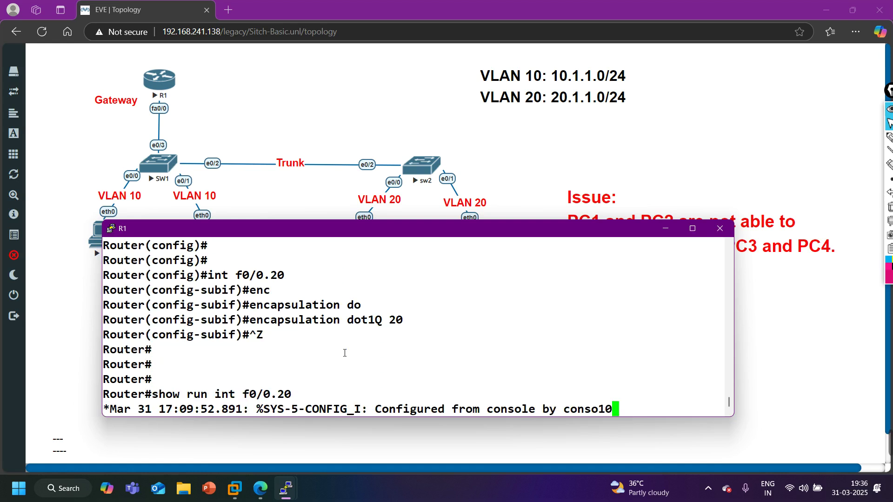
{"action": "key", "text": "BackSpace"}
{"action": "key", "text": "BackSpace"}
{"action": "type", "text": "10"}
{"action": "key", "text": "BackSpace"}
{"action": "key", "text": "BackSpace"}
{"action": "type", "text": "20"}
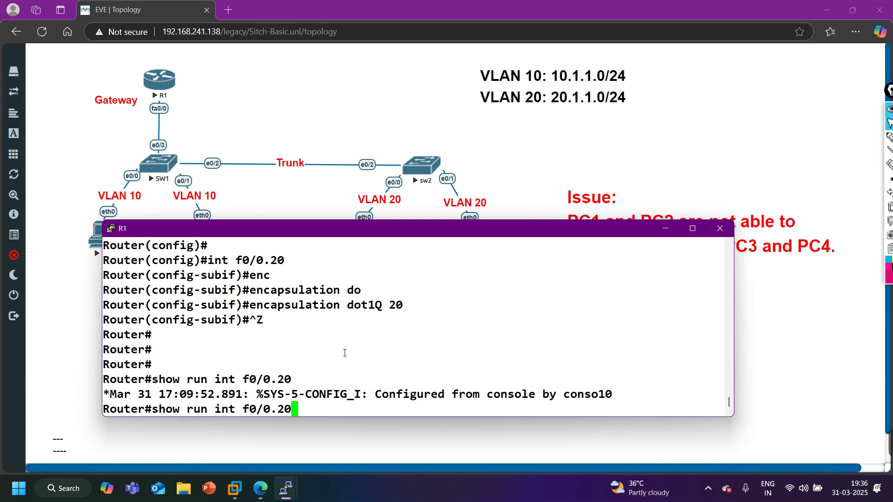
{"action": "key", "text": "Up"}
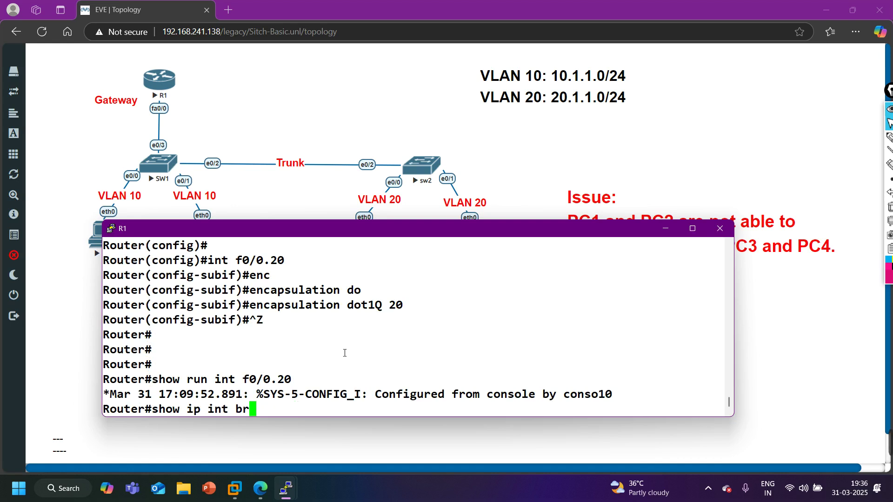
{"action": "key", "text": "Down"}
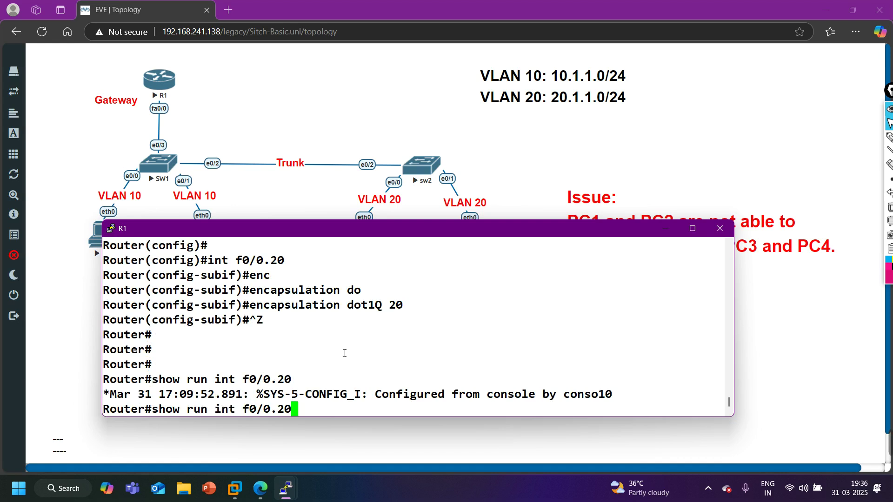
{"action": "key", "text": "Return"}
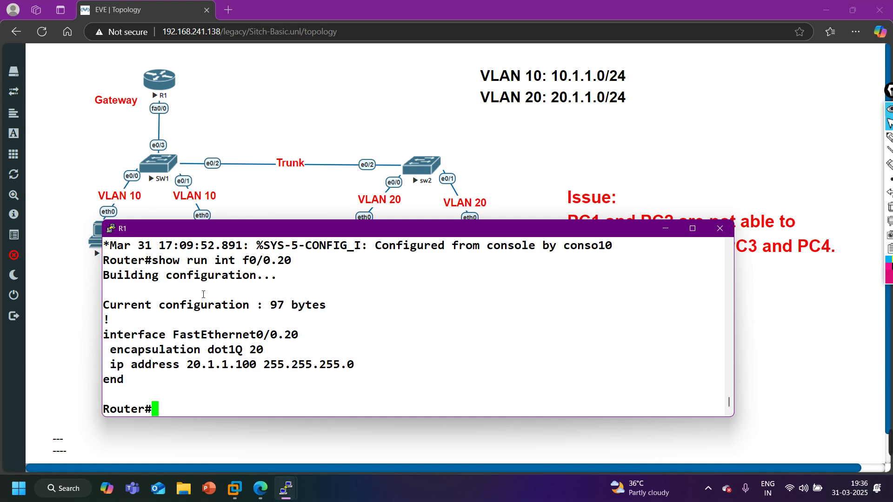
Minimize R1's console, ping the gateway 20.1.1.100 from PC3 and highlight part of the ping output
{"action": "left_click", "coordinate": [665, 228]}
{"action": "mouse_move", "coordinate": [279, 494]}
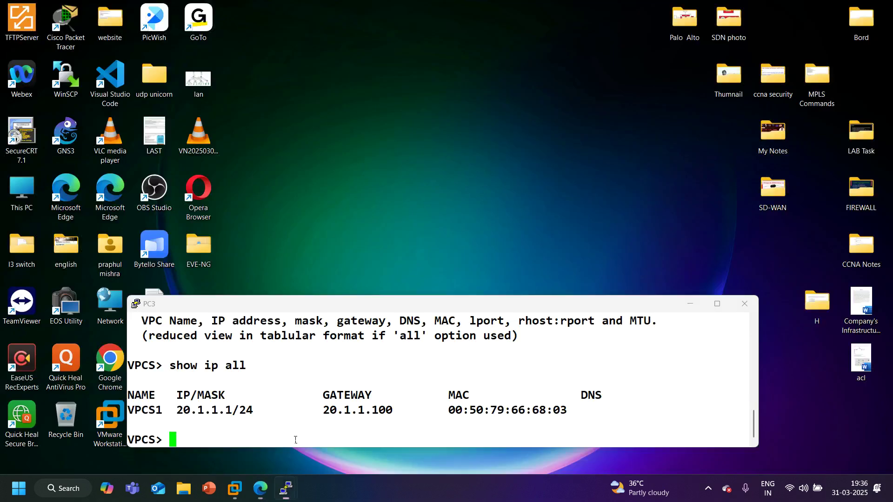
{"action": "left_click", "coordinate": [293, 426]}
{"action": "key", "text": "Up"}
{"action": "key", "text": "Up"}
{"action": "key", "text": "Up"}
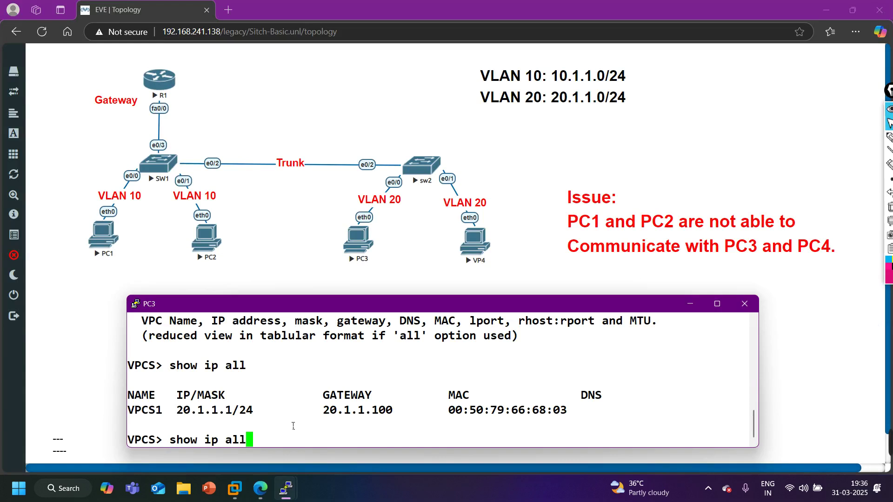
{"action": "key", "text": "Return"}
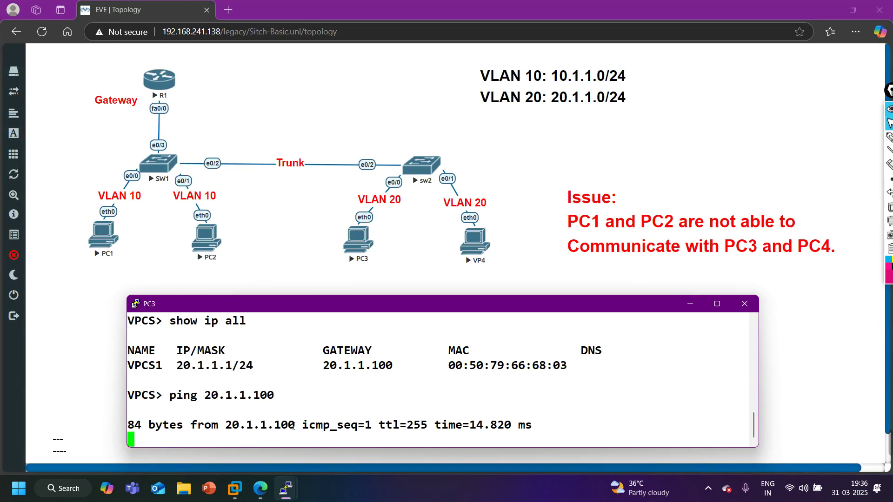
{"action": "left_click_drag", "start_coordinate": [172, 406], "coordinate": [323, 409]}
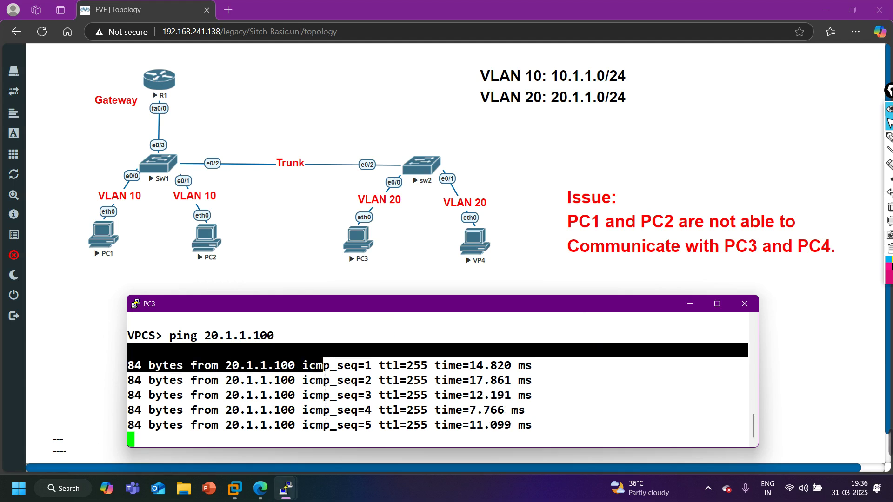
Return to R1's console and turn off all debugging with un all
{"action": "mouse_move", "coordinate": [286, 489]}
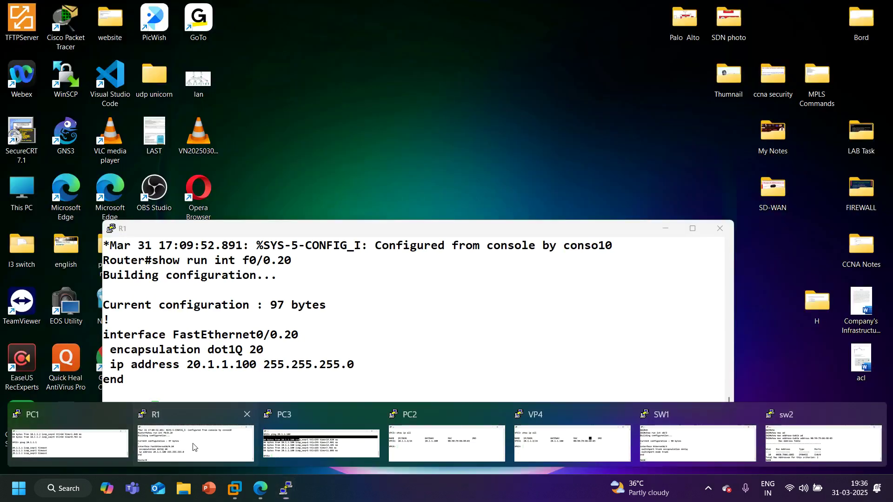
{"action": "left_click", "coordinate": [193, 447]}
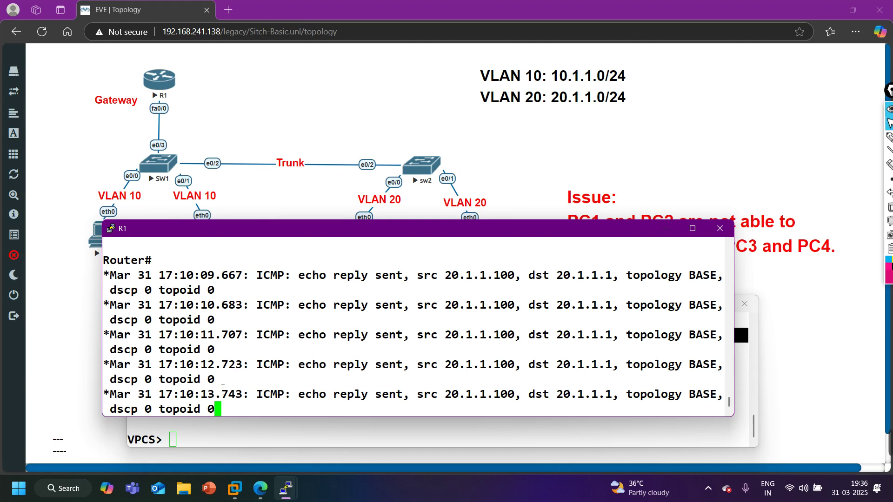
{"action": "key", "text": "Return"}
{"action": "key", "text": "Return"}
{"action": "key", "text": "Return"}
{"action": "key", "text": "Return"}
{"action": "key", "text": "Return"}
{"action": "key", "text": "Return"}
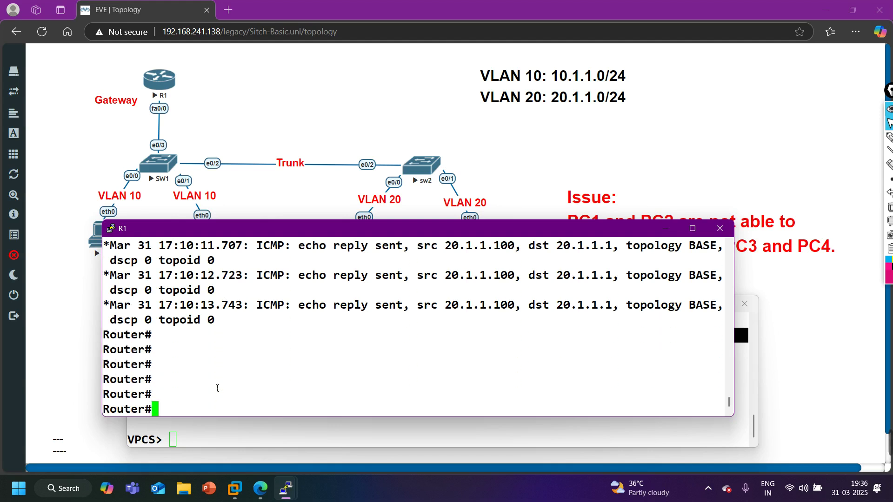
{"action": "type", "text": "un al"}
{"action": "key", "text": "Return"}
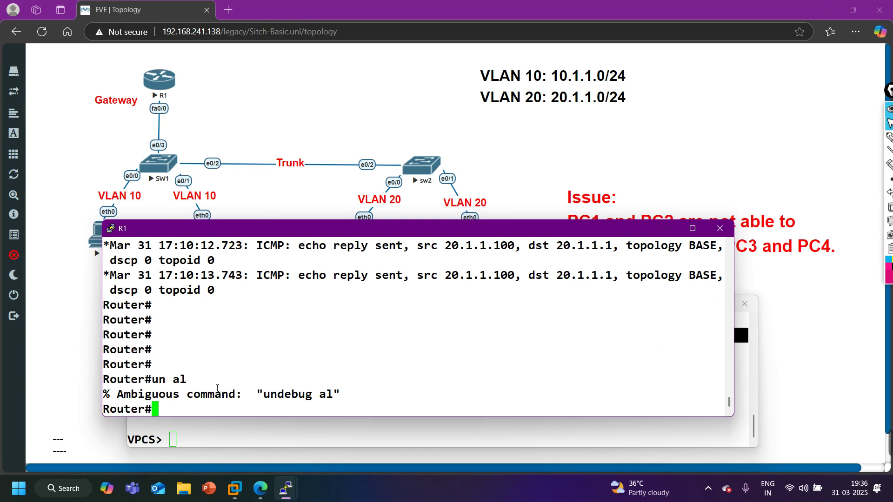
{"action": "key", "text": "Up"}
{"action": "type", "text": "l"}
{"action": "key", "text": "Return"}
{"action": "key", "text": "Return"}
{"action": "key", "text": "Return"}
{"action": "key", "text": "Return"}
{"action": "key", "text": "Return"}
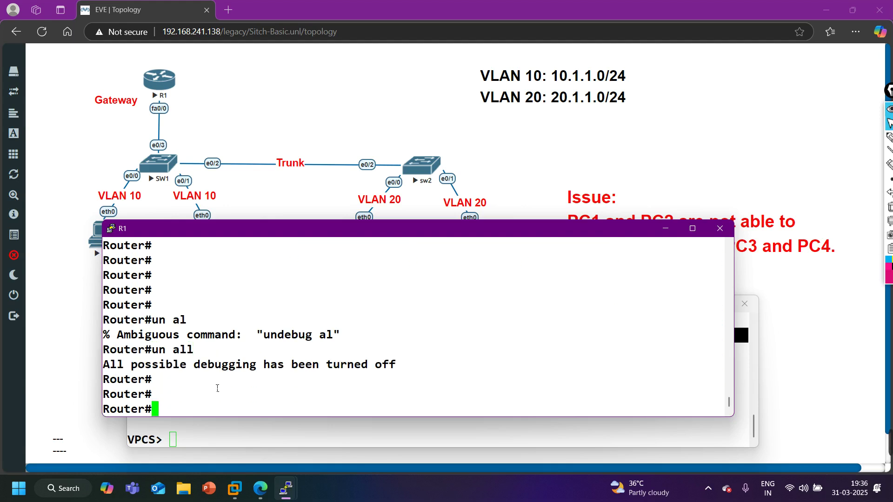
Show R1's f0/0.20 hardware address with show int f0/0.20 | in bia and copy the MAC address
{"action": "type", "text": "sh"}
{"action": "key", "text": "Tab"}
{"action": "type", "text": "int "}
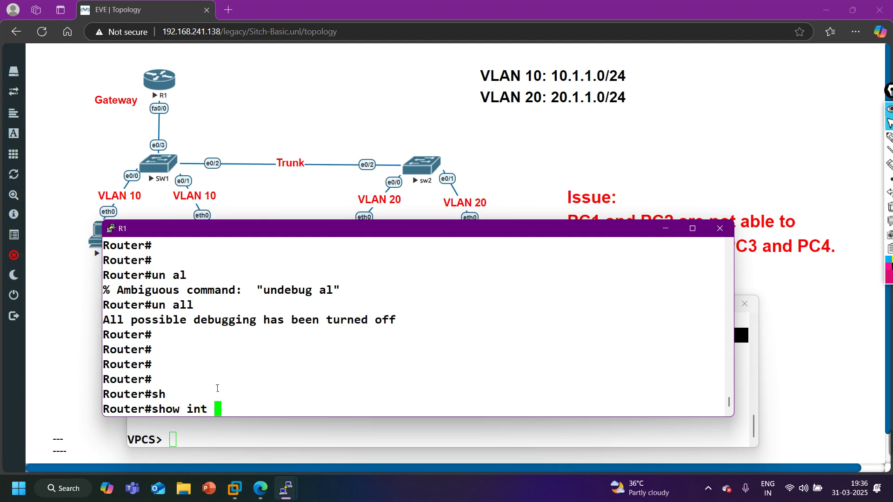
{"action": "type", "text": "f0/0.20 "}
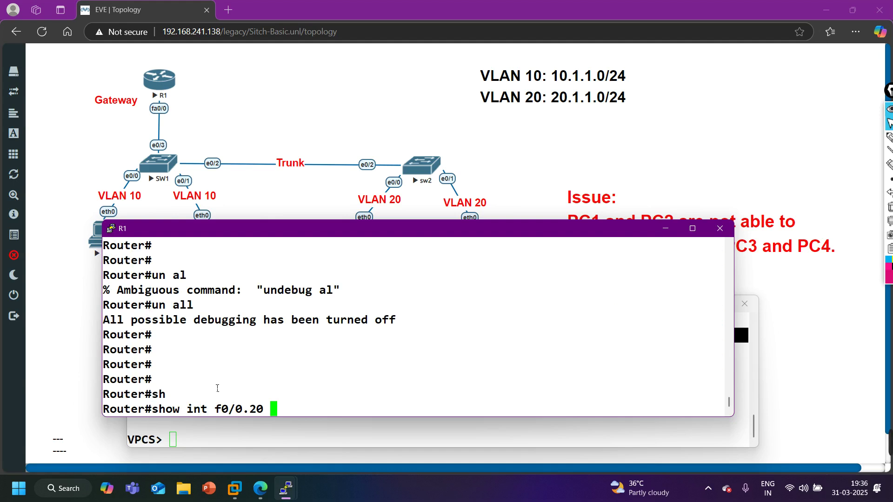
{"action": "type", "text": "| in bia"}
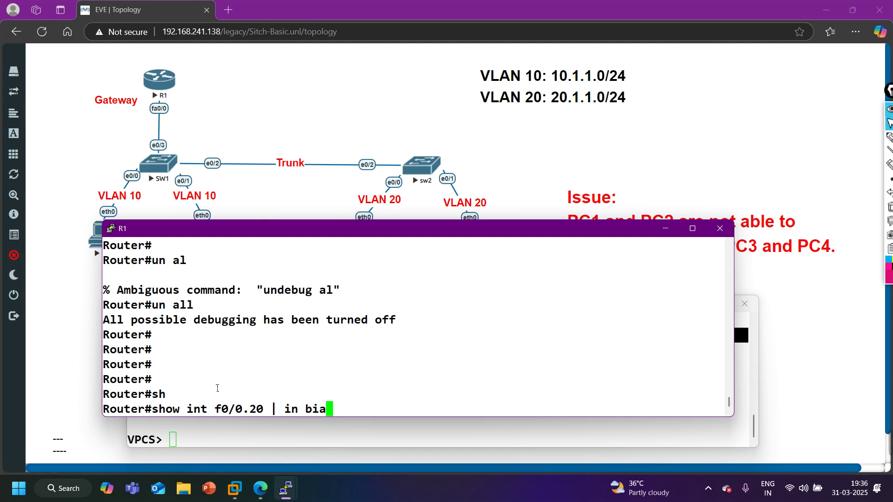
{"action": "key", "text": "Return"}
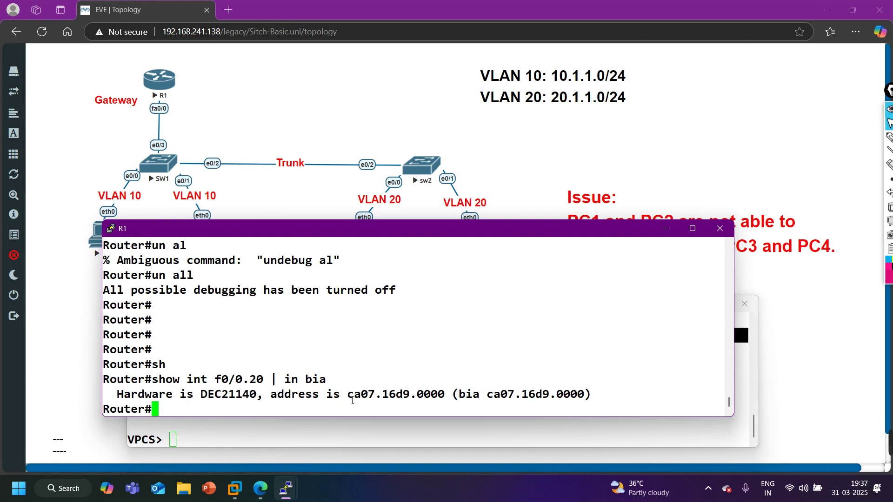
{"action": "left_click_drag", "start_coordinate": [349, 400], "coordinate": [445, 400]}
{"action": "left_click", "coordinate": [416, 398]}
{"action": "left_click_drag", "start_coordinate": [445, 399], "coordinate": [344, 400]}
{"action": "left_click", "coordinate": [354, 401]}
{"action": "left_click", "coordinate": [424, 399]}
{"action": "left_click_drag", "start_coordinate": [445, 400], "coordinate": [352, 399]}
{"action": "double_click", "coordinate": [352, 399]}
Look up ca07.16d9.0000 in SW1's MAC address table and highlight its VLAN 20 entry
{"action": "mouse_move", "coordinate": [291, 495]}
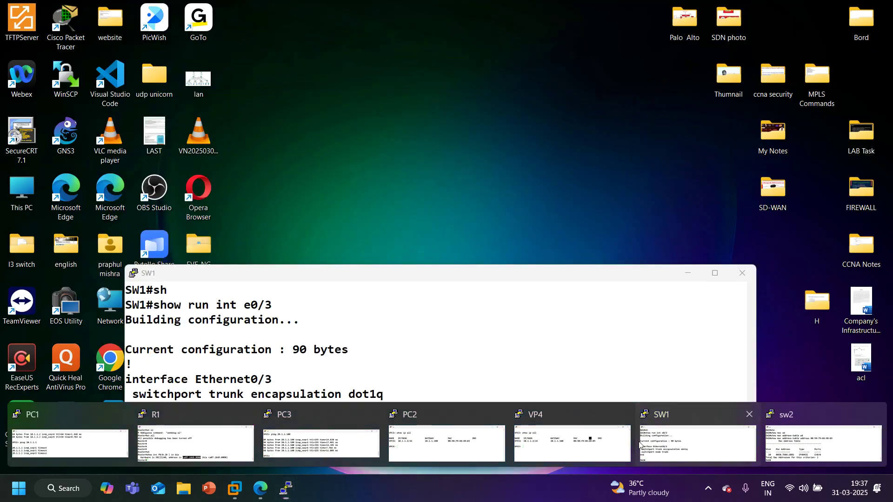
{"action": "left_click", "coordinate": [698, 444]}
{"action": "type", "text": "sh"}
{"action": "key", "text": "Tab"}
{"action": "type", "text": "mac"}
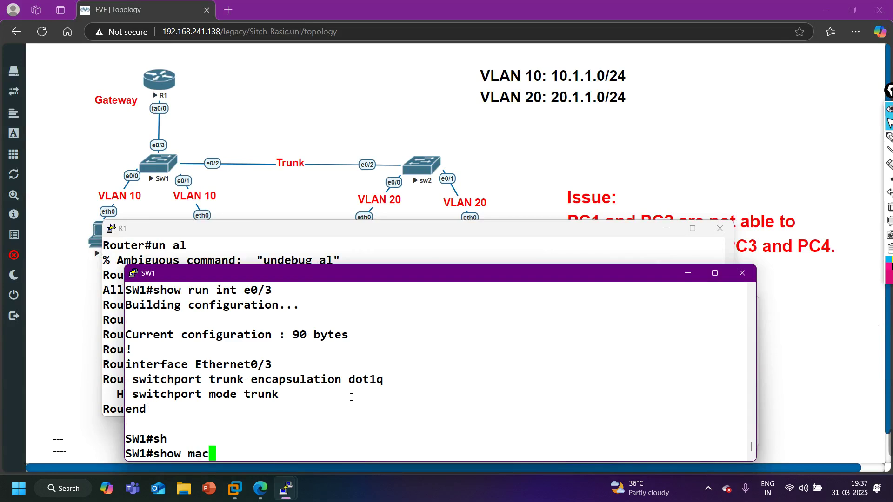
{"action": "type", "text": " ad"}
{"action": "key", "text": "Tab"}
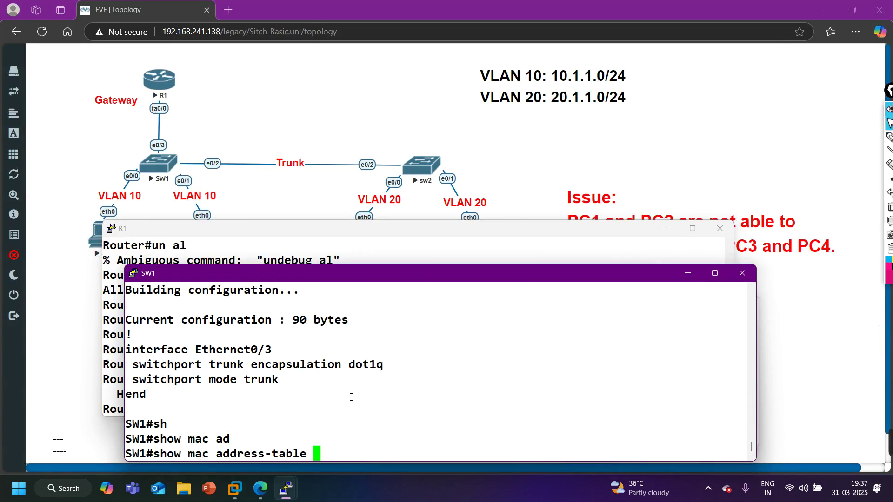
{"action": "type", "text": "ad"}
{"action": "key", "text": "Tab"}
{"action": "type", "text": "ca07.16d9.0000"}
{"action": "key", "text": "ctrl+a"}
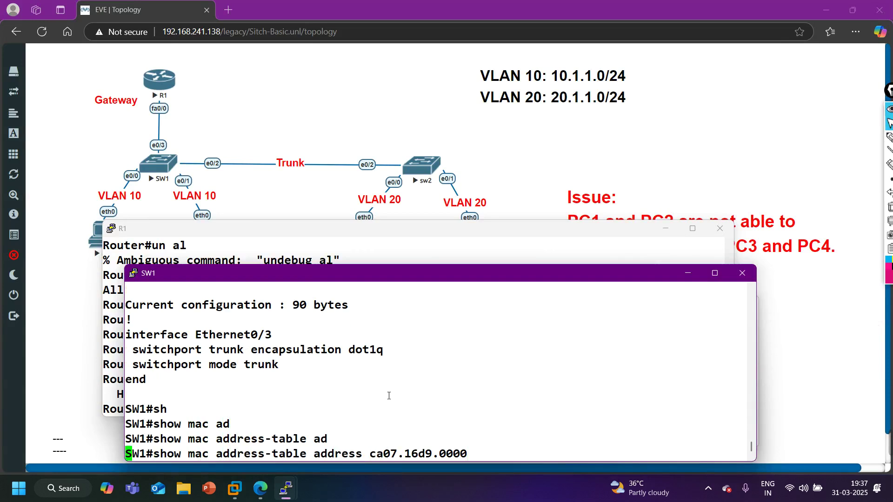
{"action": "key", "text": "Return"}
{"action": "left_click_drag", "start_coordinate": [130, 430], "coordinate": [435, 433]}
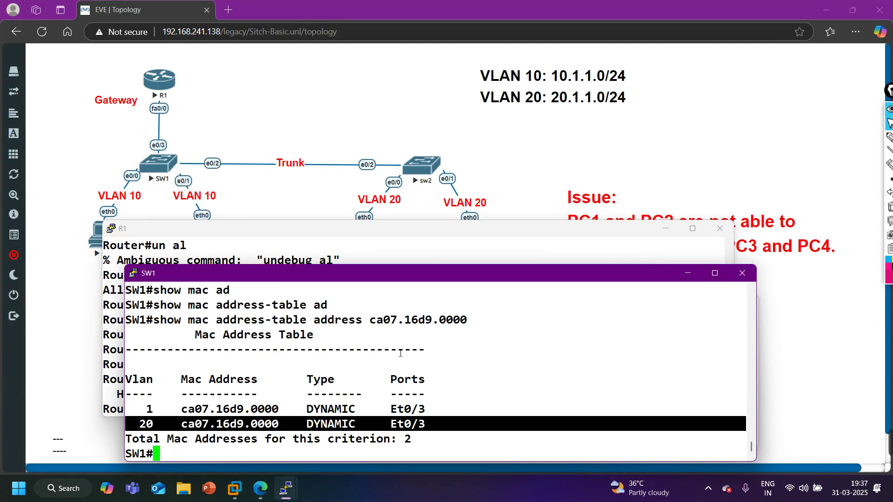
Minimize the SW1, R1 and PC3 consoles to clear the view of the topology
{"action": "left_click", "coordinate": [688, 273]}
{"action": "left_click", "coordinate": [667, 230]}
{"action": "left_click", "coordinate": [694, 303]}
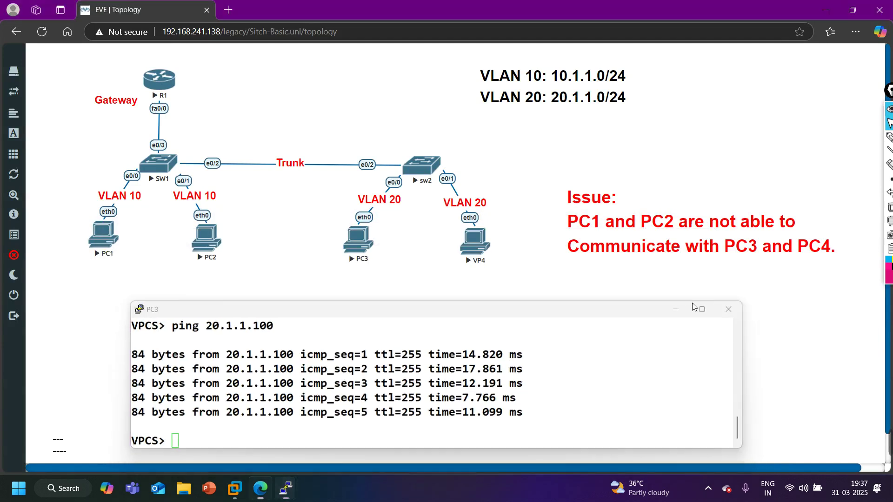
Switch to PC1's console and rerun the ping to 20.1.1.1 to test connectivity to VLAN 20
{"action": "mouse_move", "coordinate": [286, 488]}
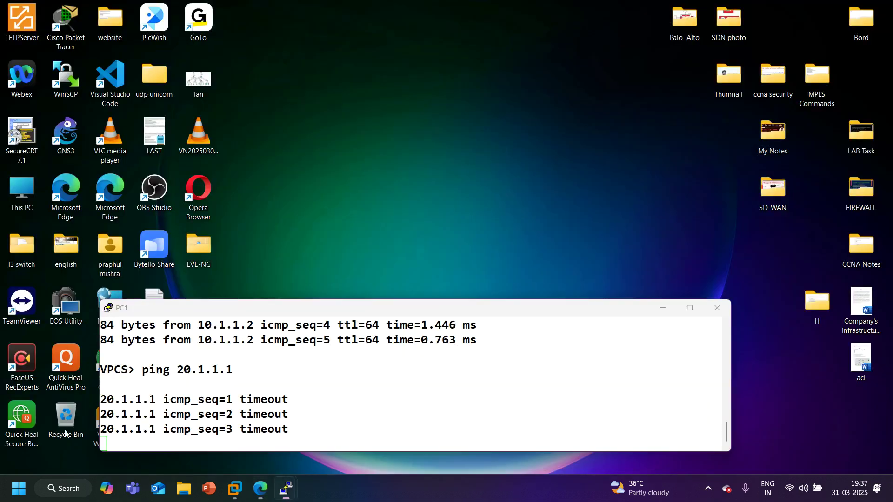
{"action": "left_click", "coordinate": [121, 461]}
{"action": "key", "text": "Up"}
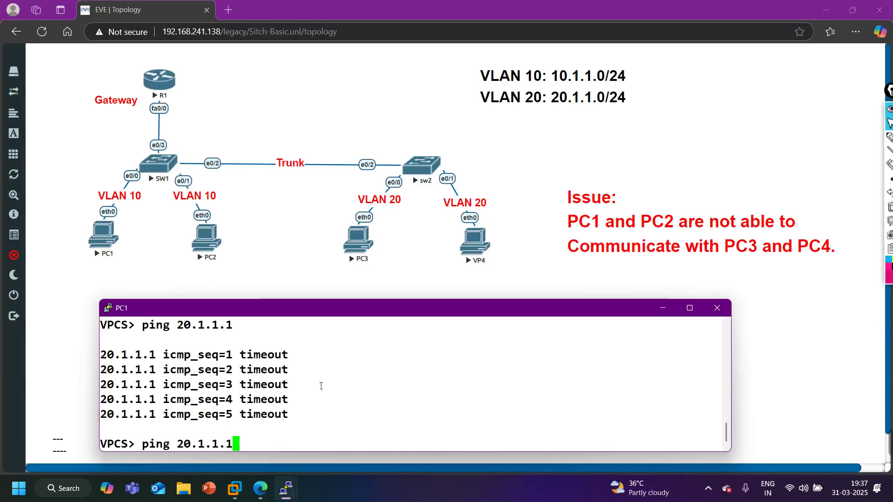
{"action": "key", "text": "Return"}
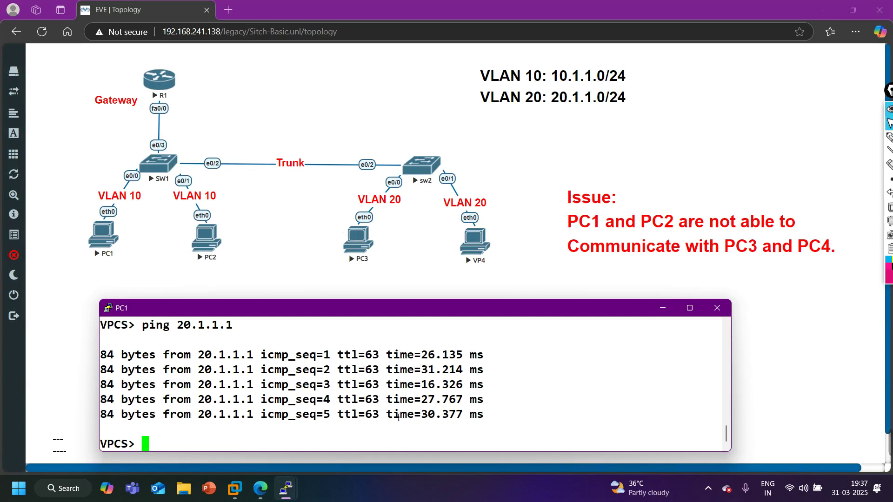
Switch to PC2's console, ping 20.1.1.1, and stop the ping after a couple of replies
{"action": "mouse_move", "coordinate": [286, 488]}
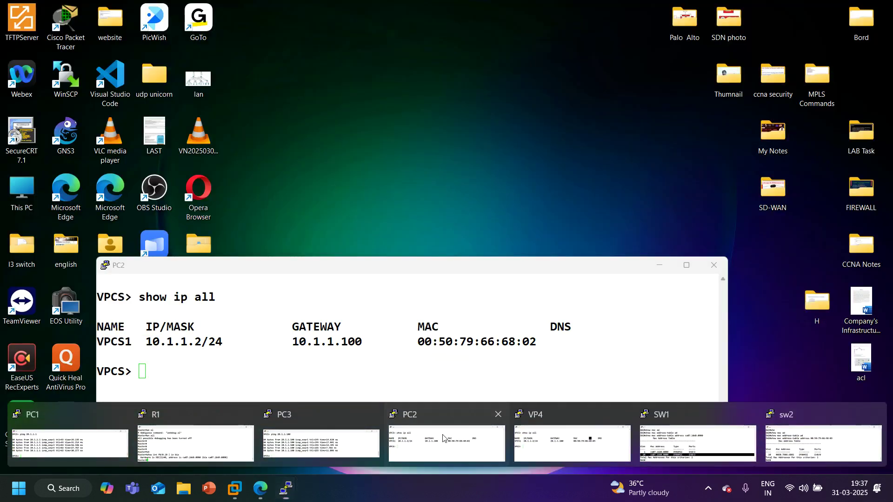
{"action": "left_click", "coordinate": [429, 438]}
{"action": "type", "text": "p"}
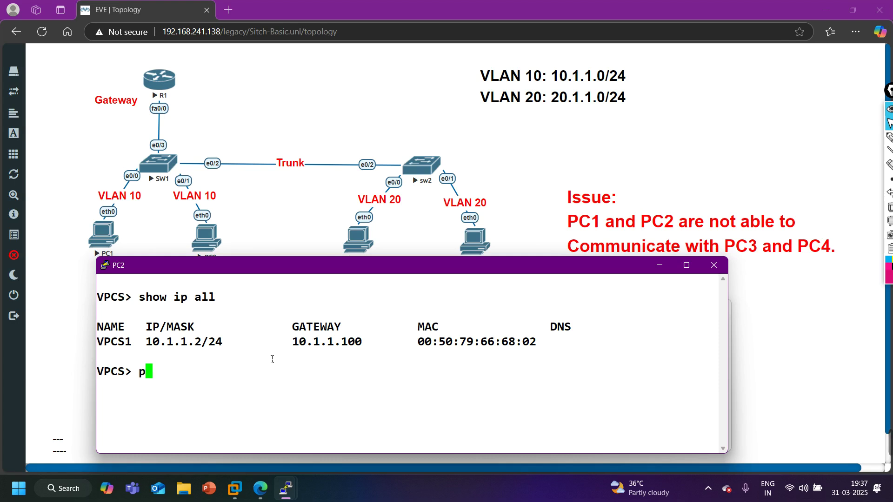
{"action": "type", "text": "ing 20.1.1."}
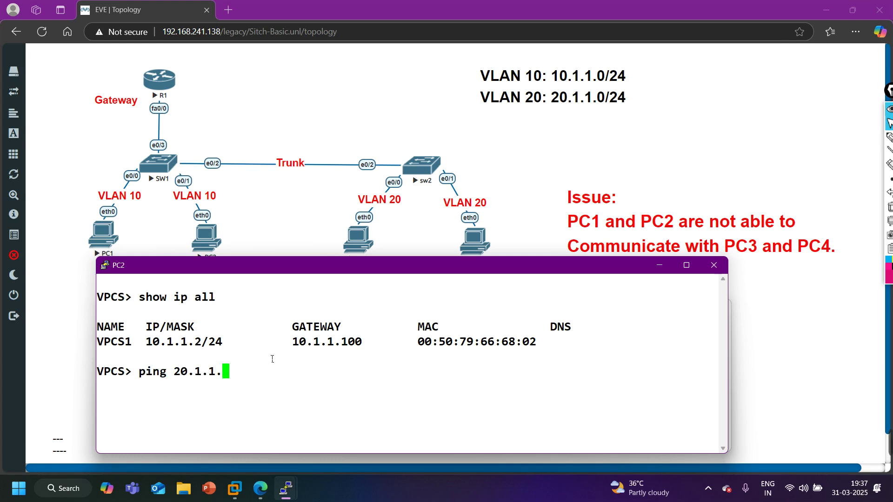
{"action": "type", "text": "1"}
{"action": "key", "text": "Return"}
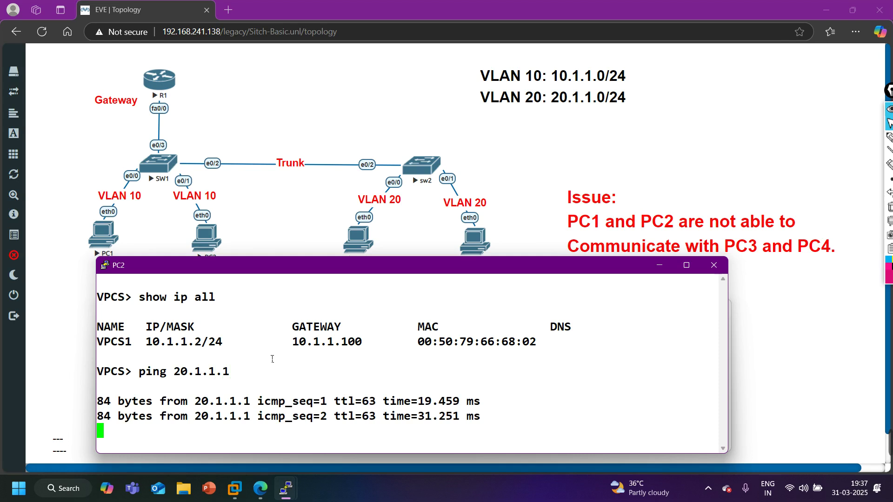
{"action": "key", "text": "ctrl+c"}
Ping 20.1.1.2 from PC2, then bring the topology page back in front of the consoles
{"action": "key", "text": "Up"}
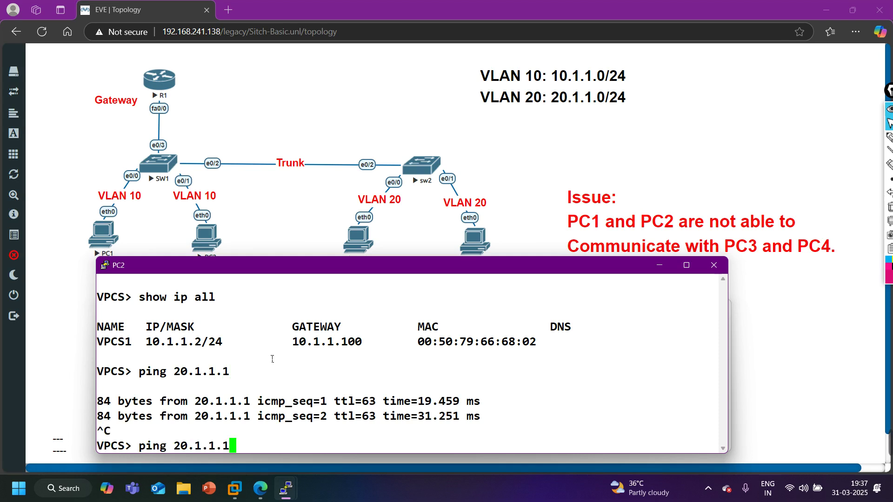
{"action": "key", "text": "BackSpace"}
{"action": "type", "text": "2"}
{"action": "key", "text": "Return"}
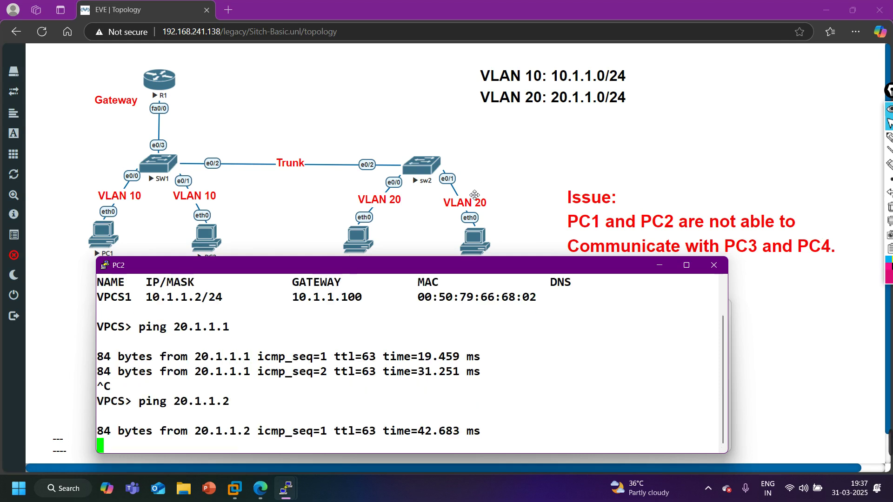
{"action": "left_click", "coordinate": [717, 135]}
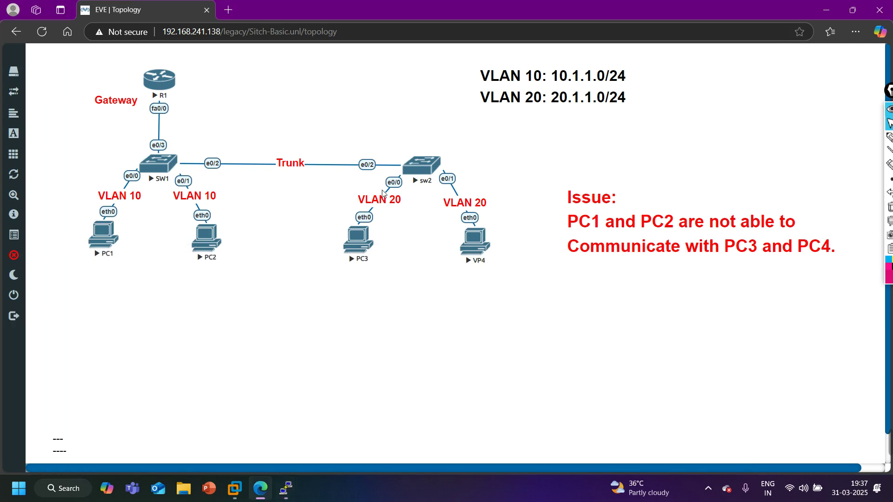